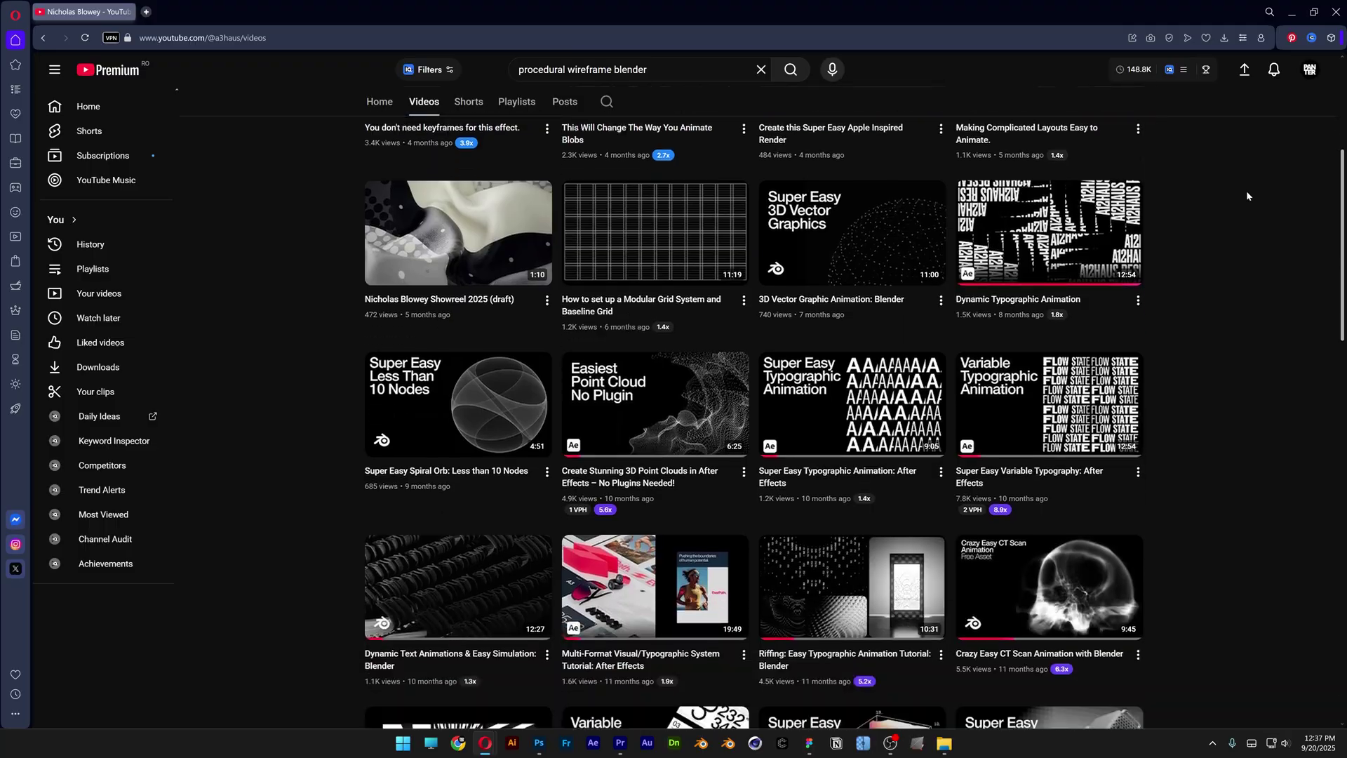
scroll(1247, 196, "down", 8)
scroll(1248, 196, "down", 10)
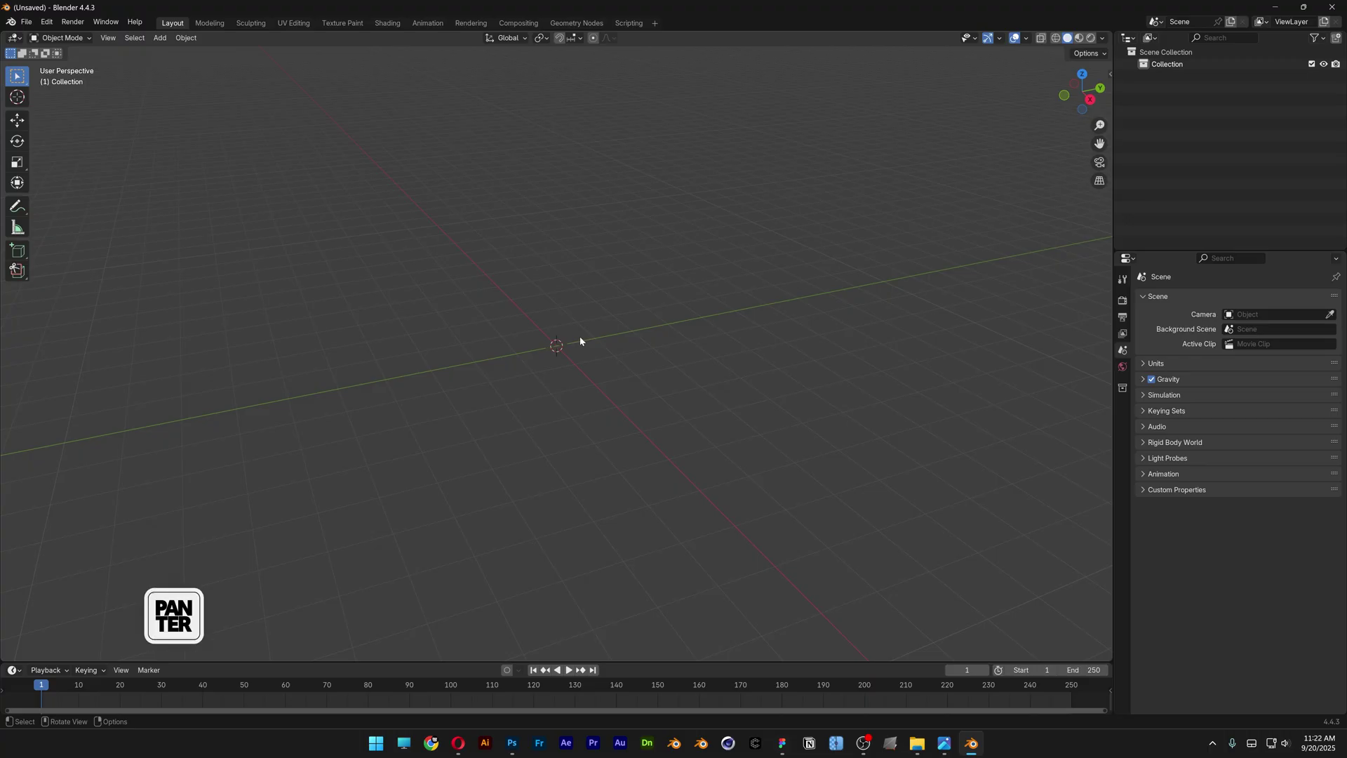
Add a plane mesh to the empty scene.
key("shift+a")
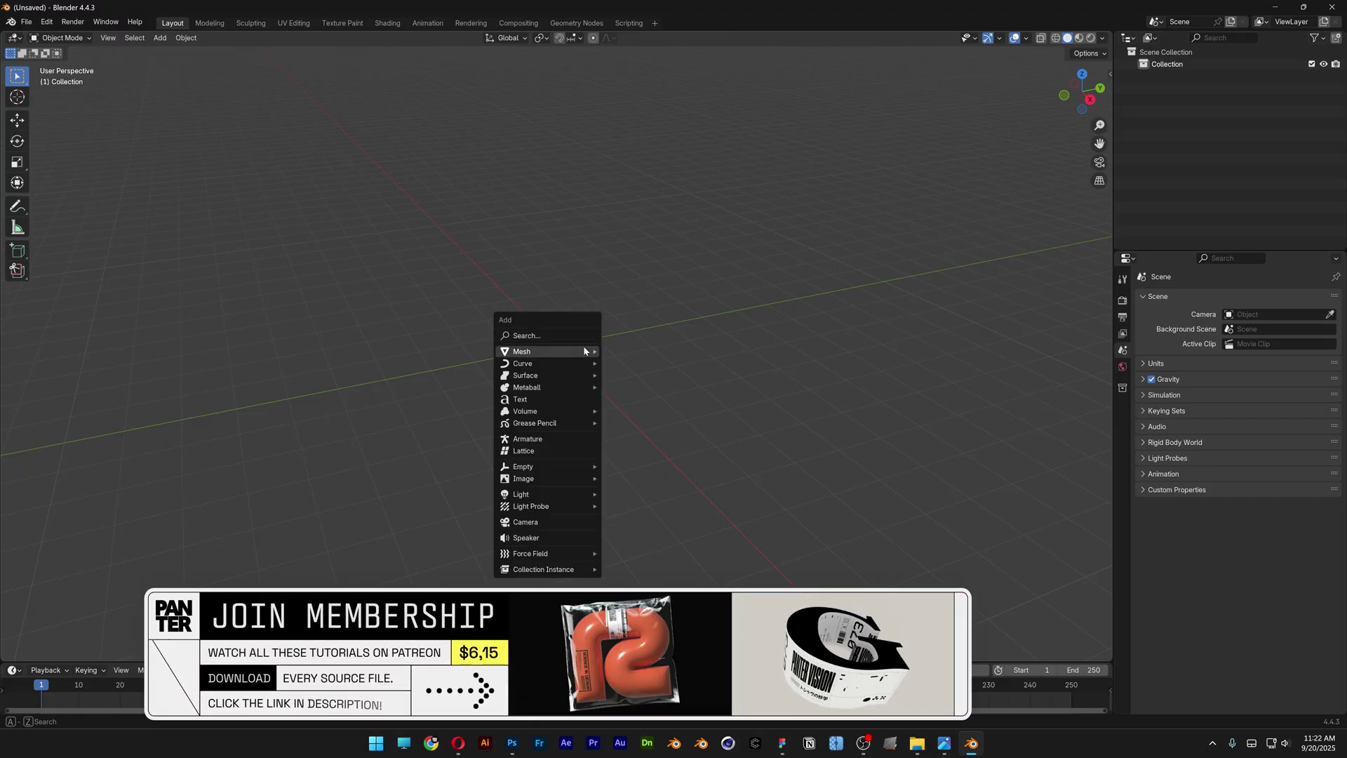
mouse_move(575, 351)
left_click(626, 354)
Enlarge the timeline area, turn it into a Geometry Node Editor and create a new node tree for the plane.
left_click_drag(653, 662, 421, 336)
left_click(18, 343)
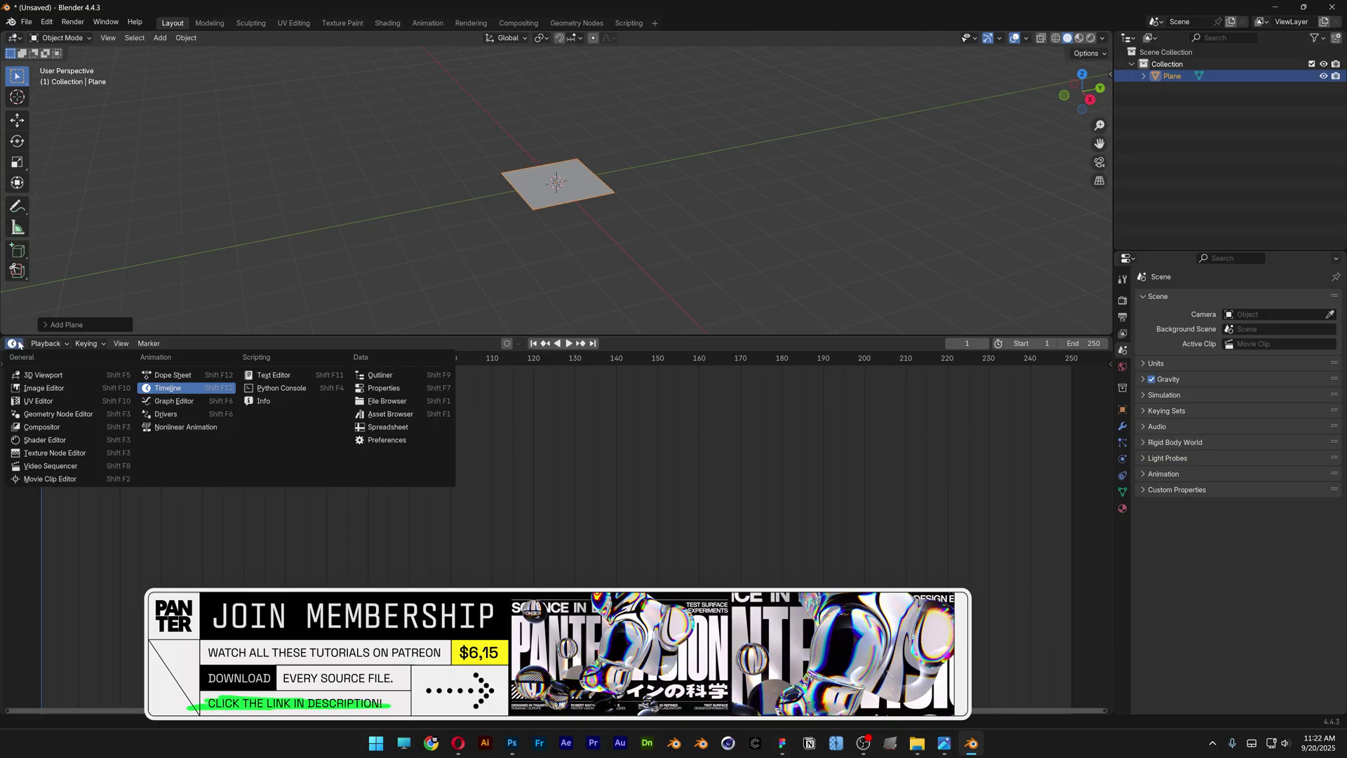
left_click(56, 416)
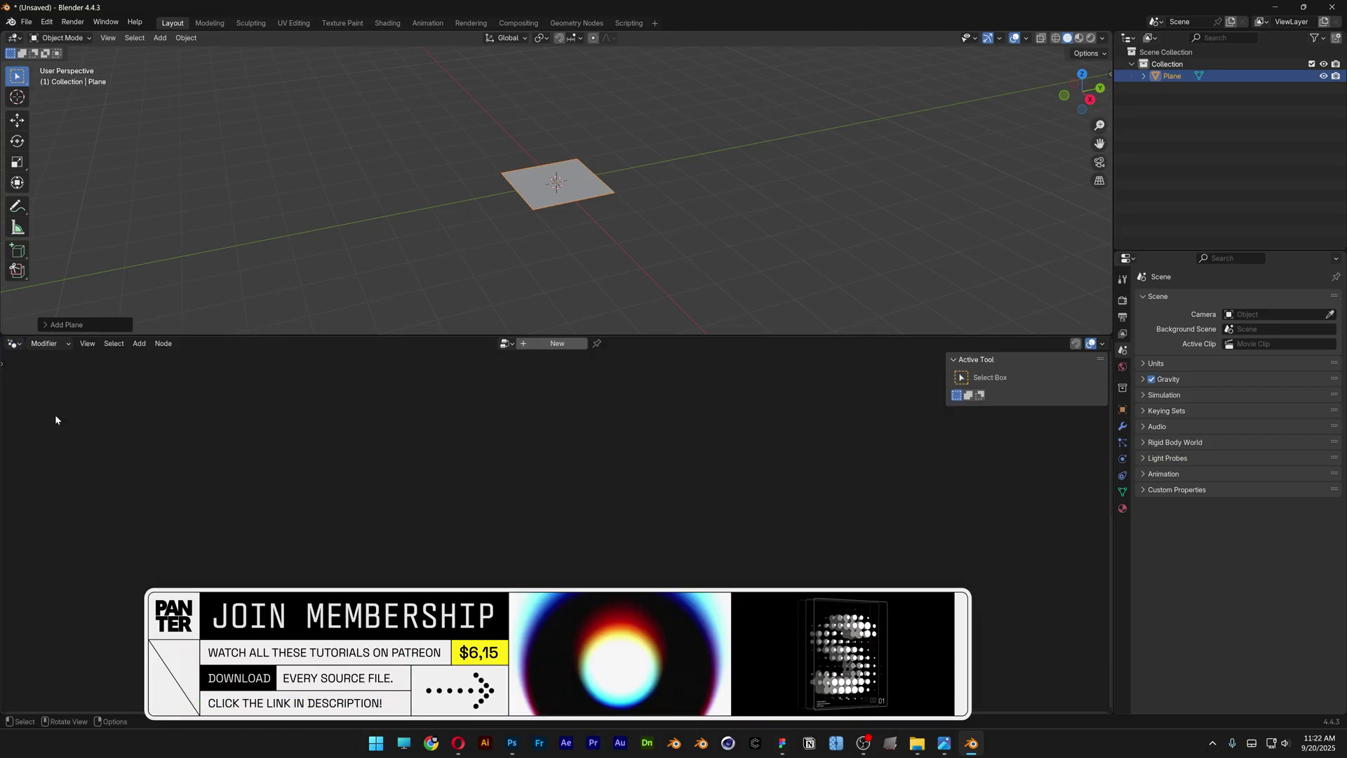
left_click(554, 344)
Delete the Group Input node from the plane's geometry node tree.
middle_click_drag(491, 576, 508, 452)
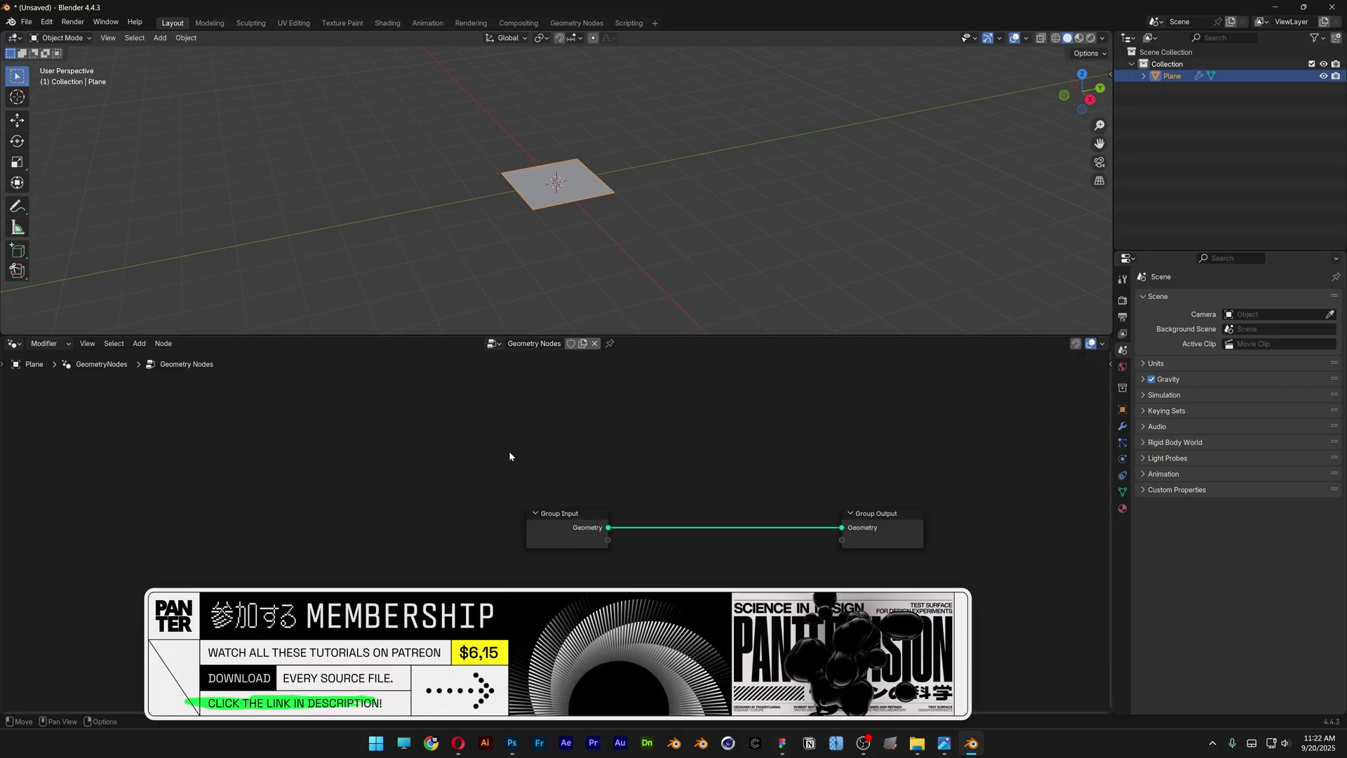
left_click(562, 523)
key("x")
middle_click_drag(545, 524, 554, 456)
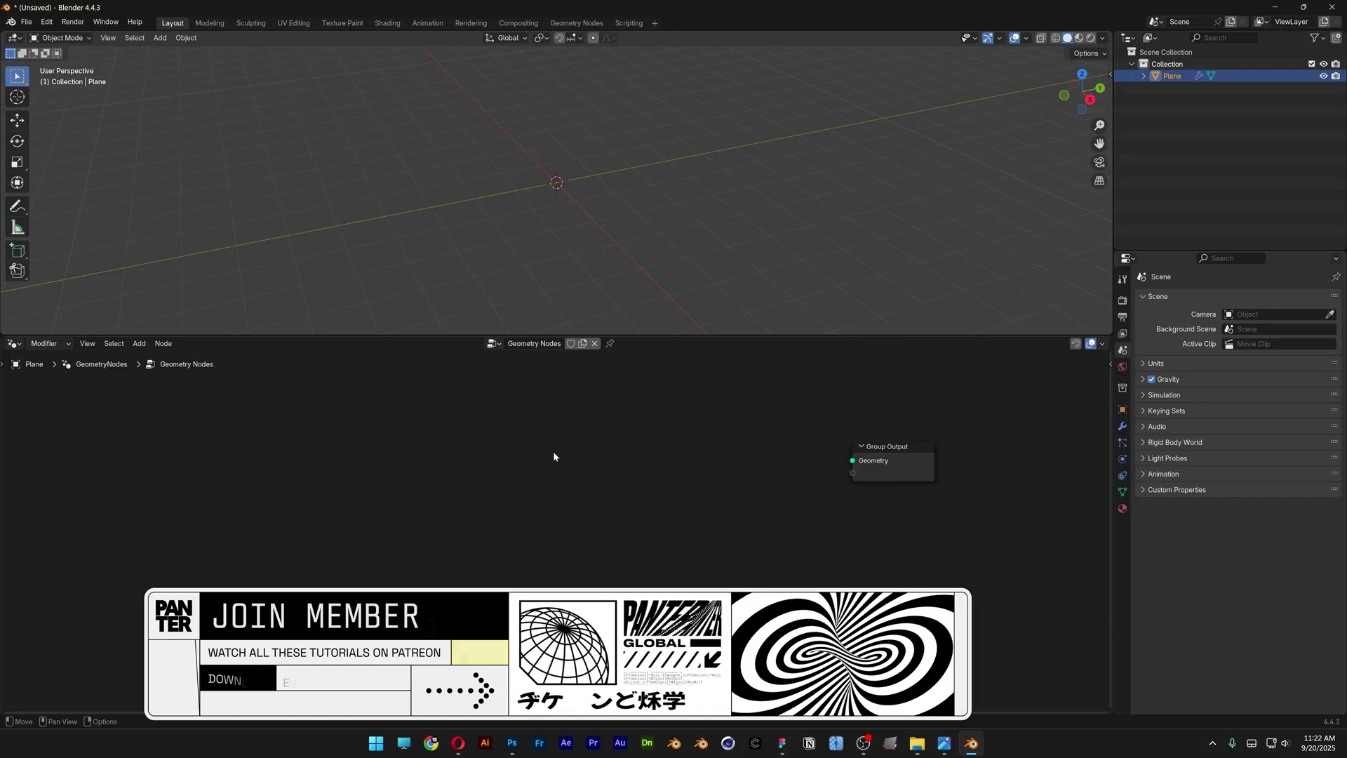
Add a Grid node well before the Group Output and place a duplicate of it directly below.
key("shift+a")
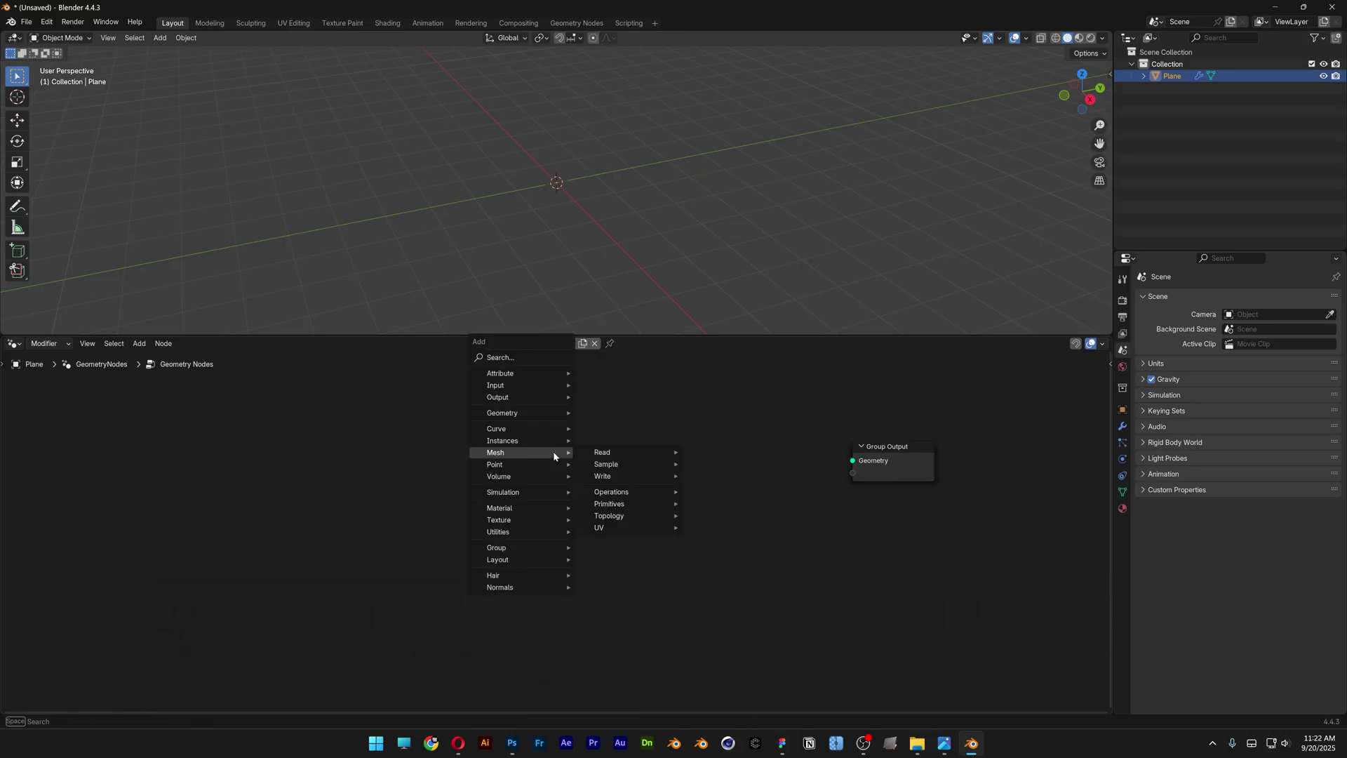
type("grid")
key("Return")
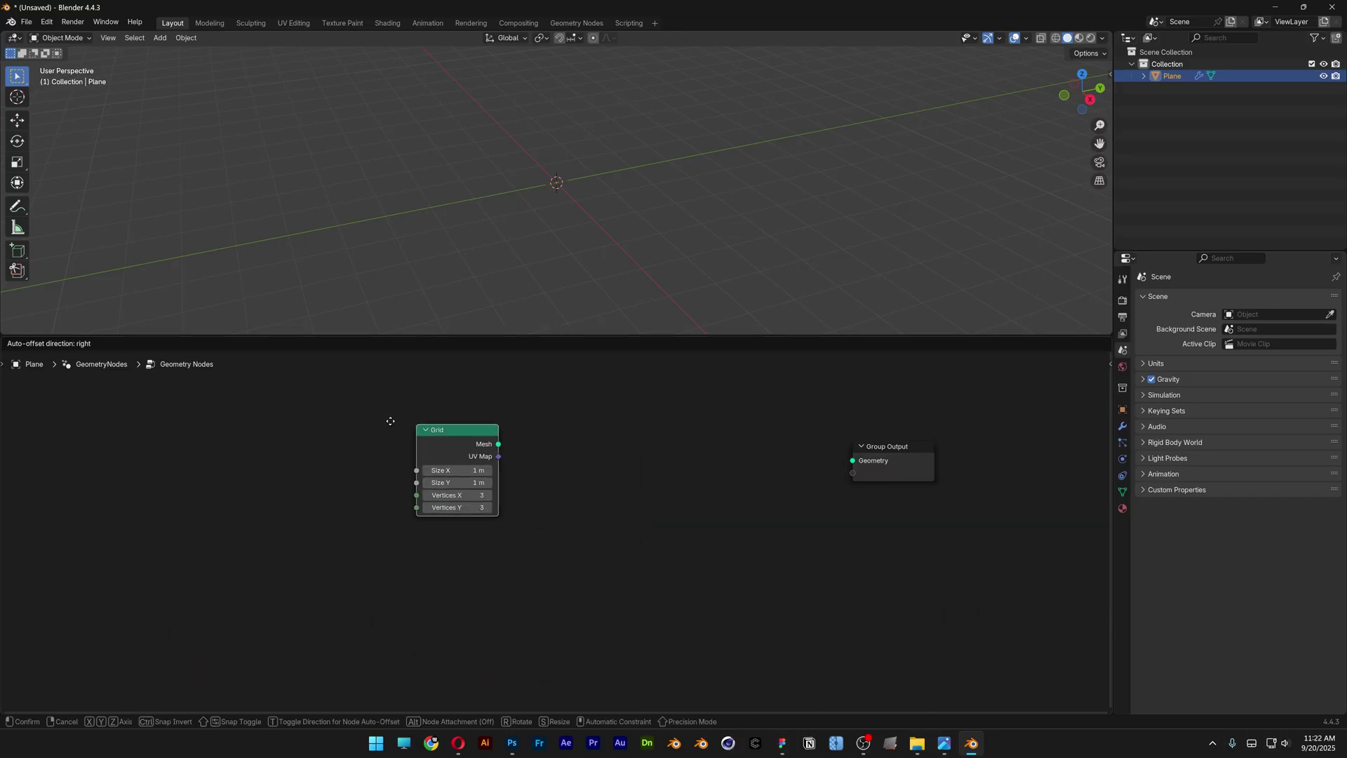
left_click(336, 416)
key("shift+d")
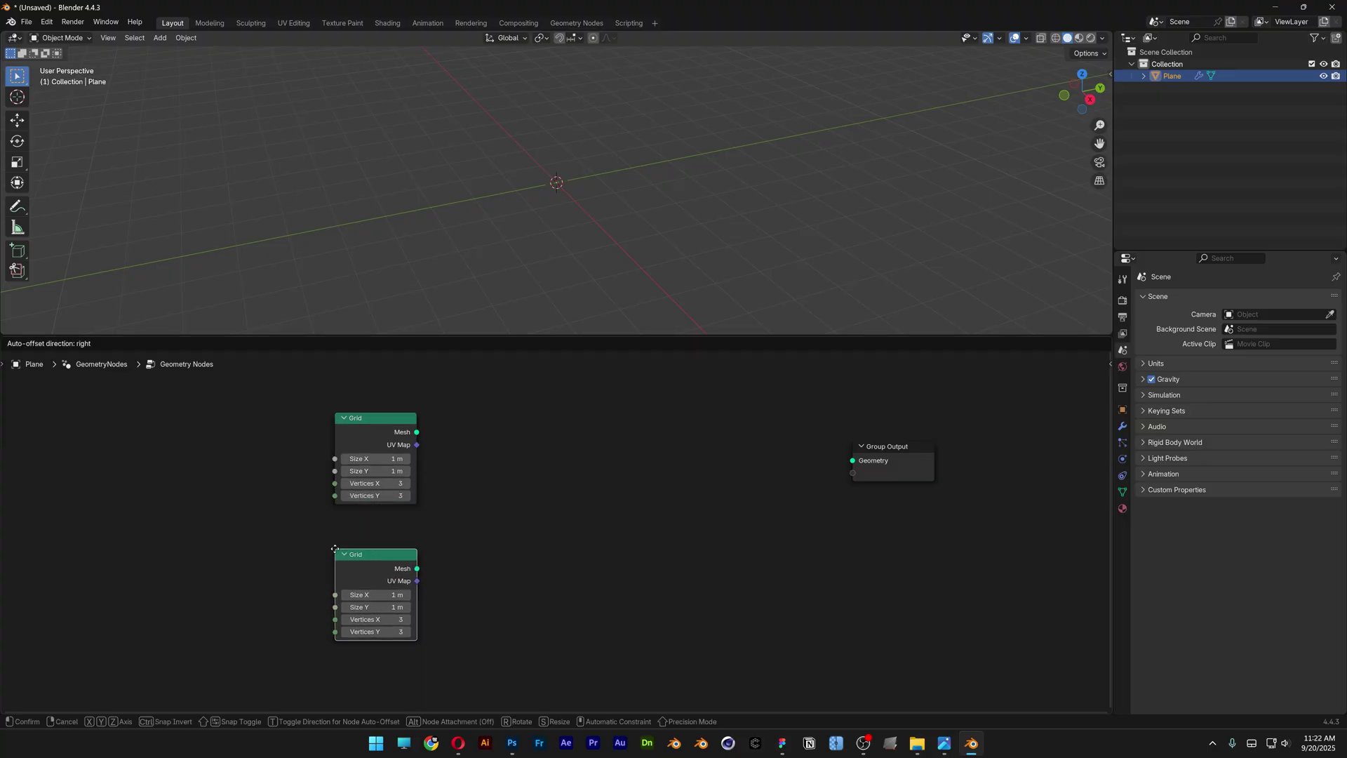
left_click(336, 532)
Add an Instance on Points node beside the grids and place a duplicate of it closer to the Group Output.
key("shift+a")
mouse_move(477, 490)
type("insta")
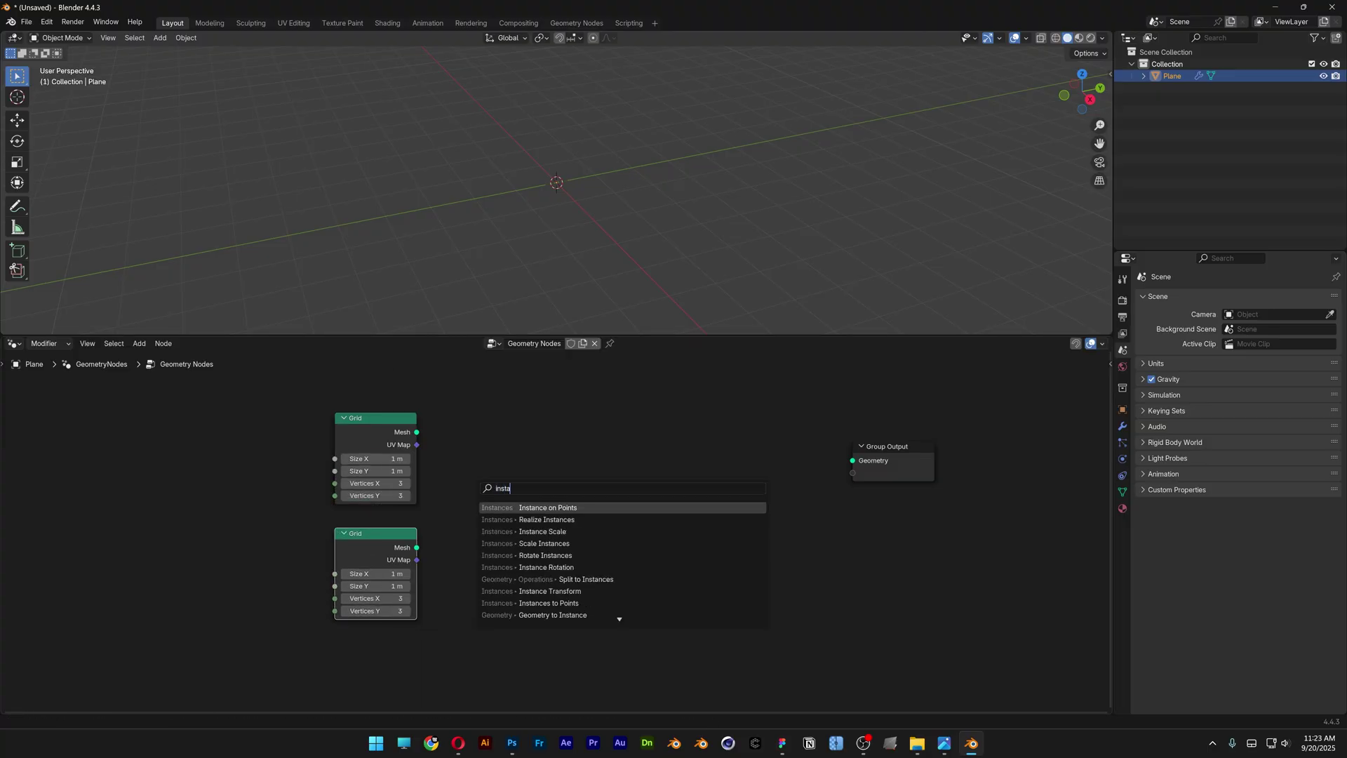
type("nce")
key("Return")
left_click(463, 420)
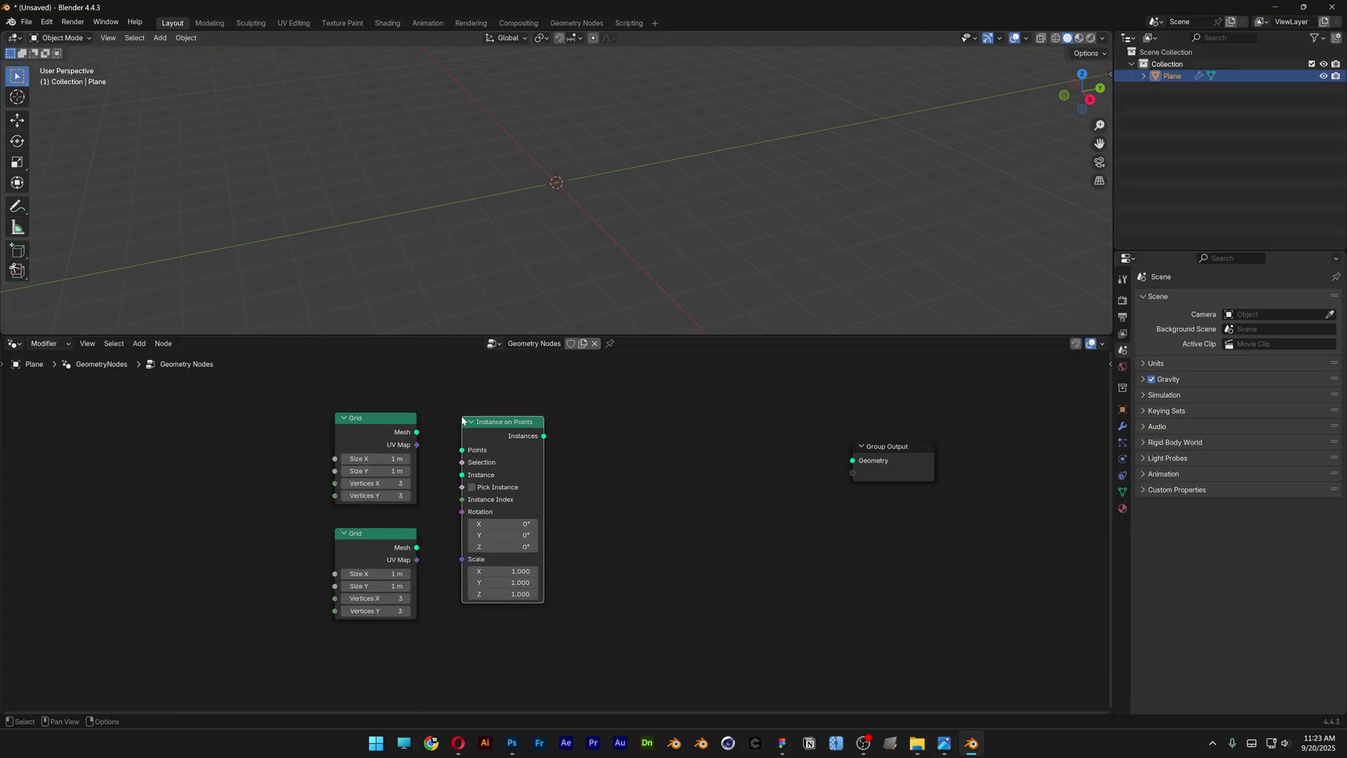
key("shift+d")
left_click(670, 423)
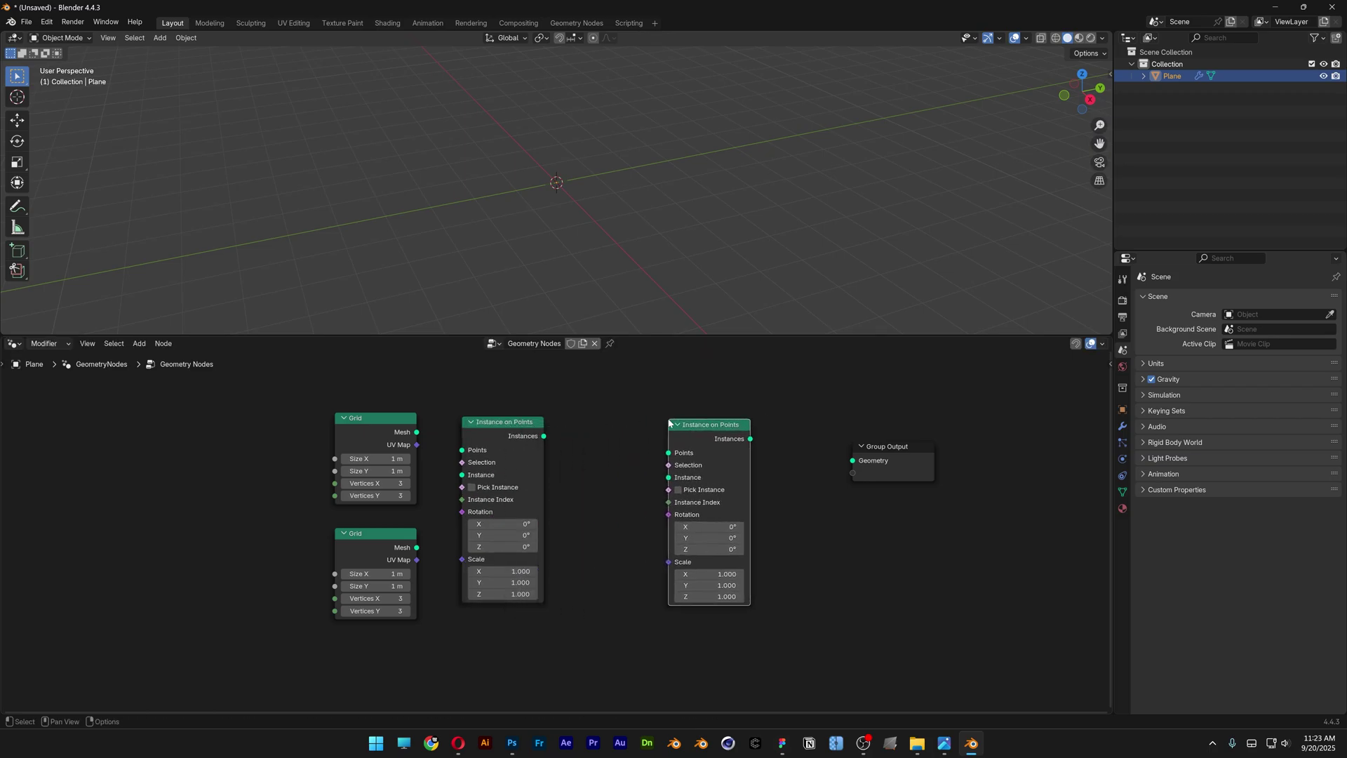
Add a Set Material node between the two Instance on Points nodes.
key("shift+a")
mouse_move(544, 473)
type("srt m")
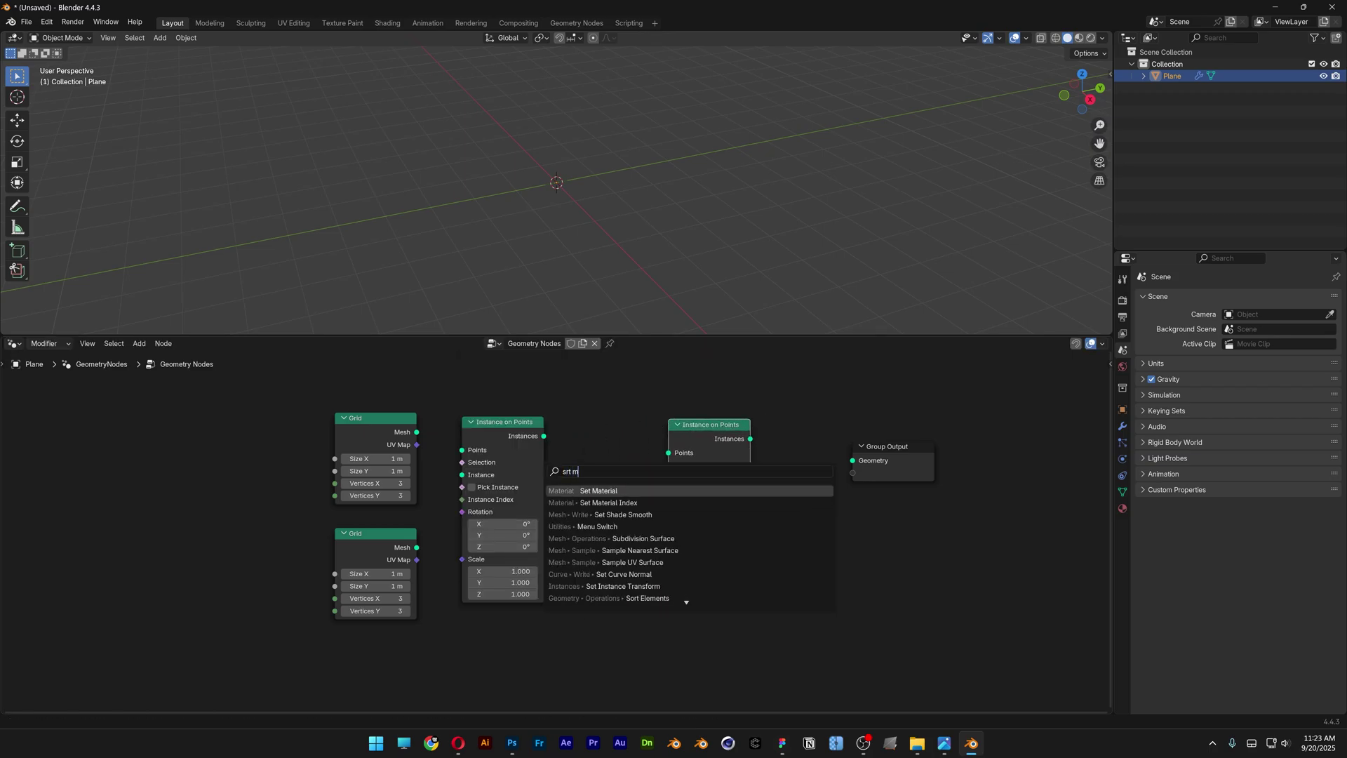
key("Return")
Add an Ico Sphere node below the first Instance on Points node.
key("shift+a")
type("i")
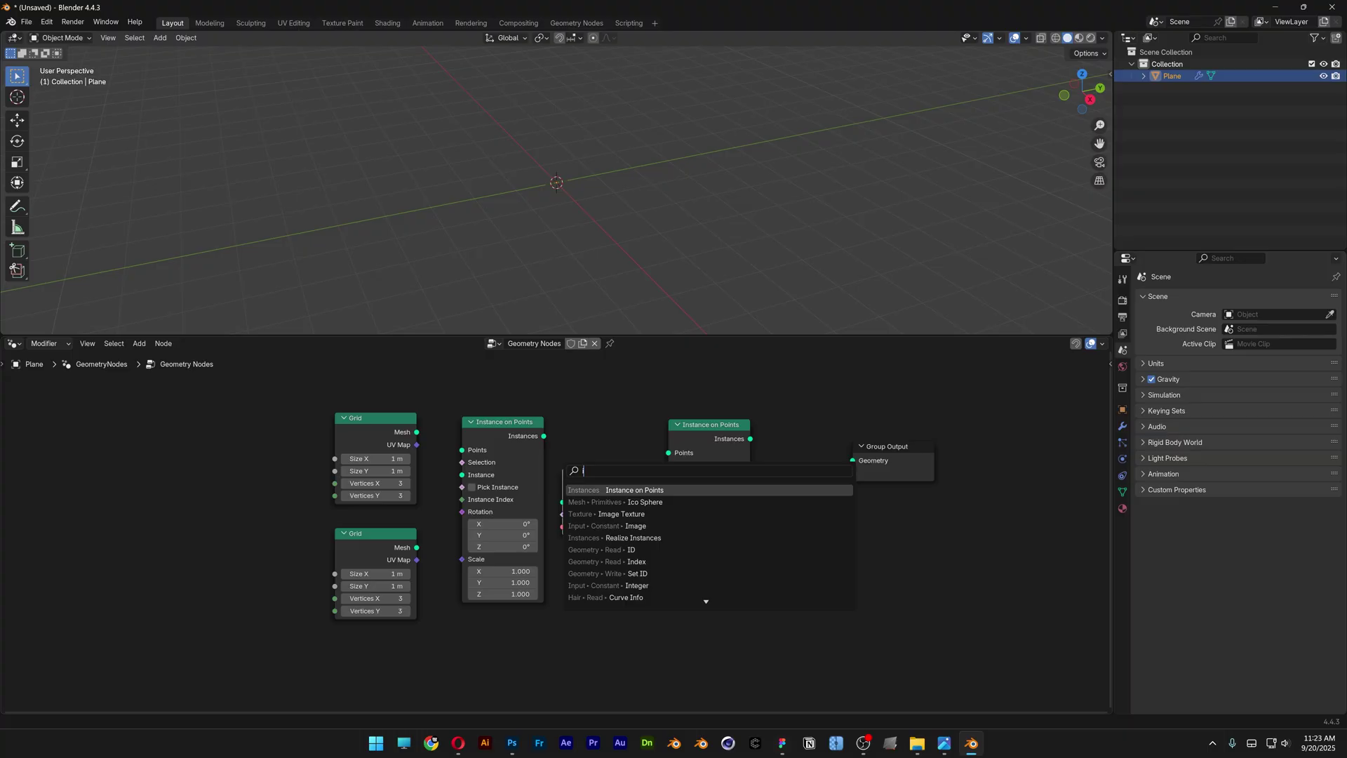
type("co sphe")
key("Return")
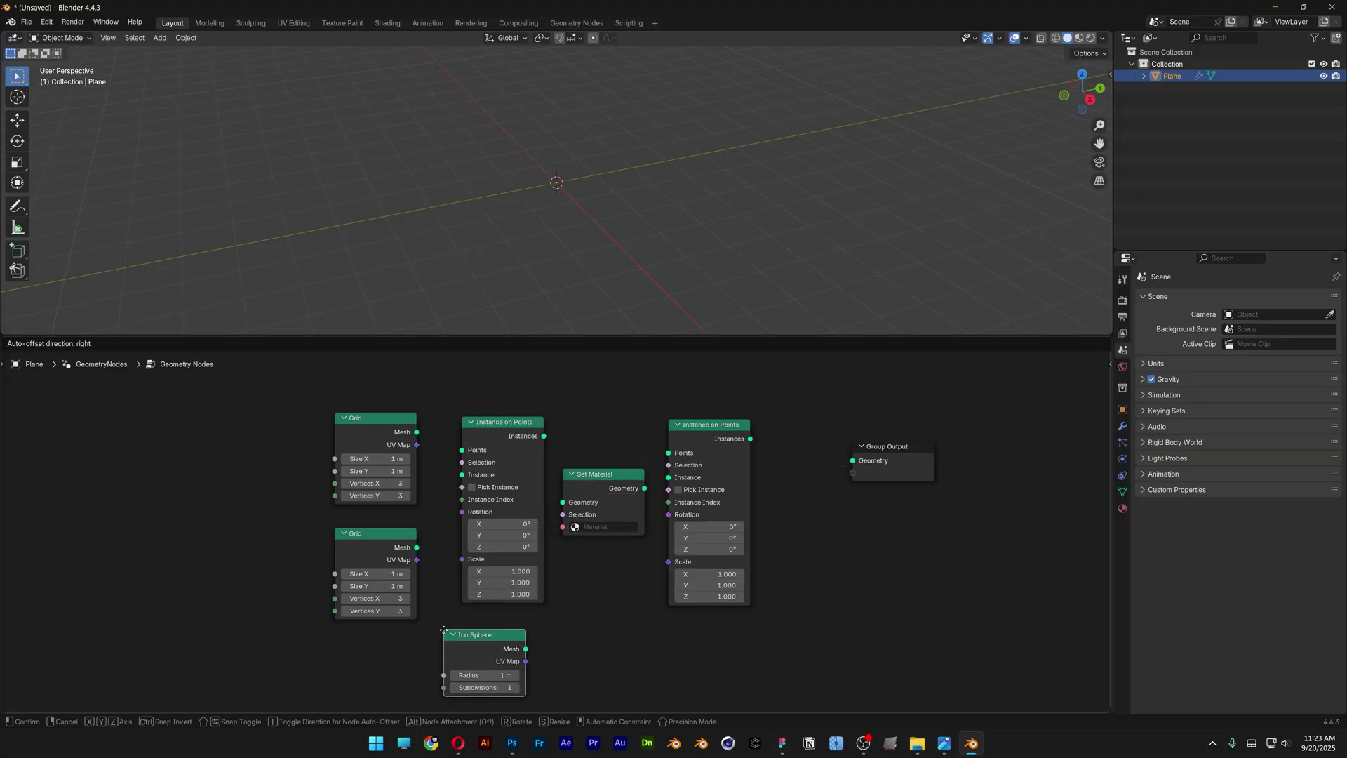
left_click(463, 627)
Connect the upper Grid's mesh to Points and the lower Grid's mesh to Instance on the first Instance on Points node.
scroll(455, 405, "up", 1)
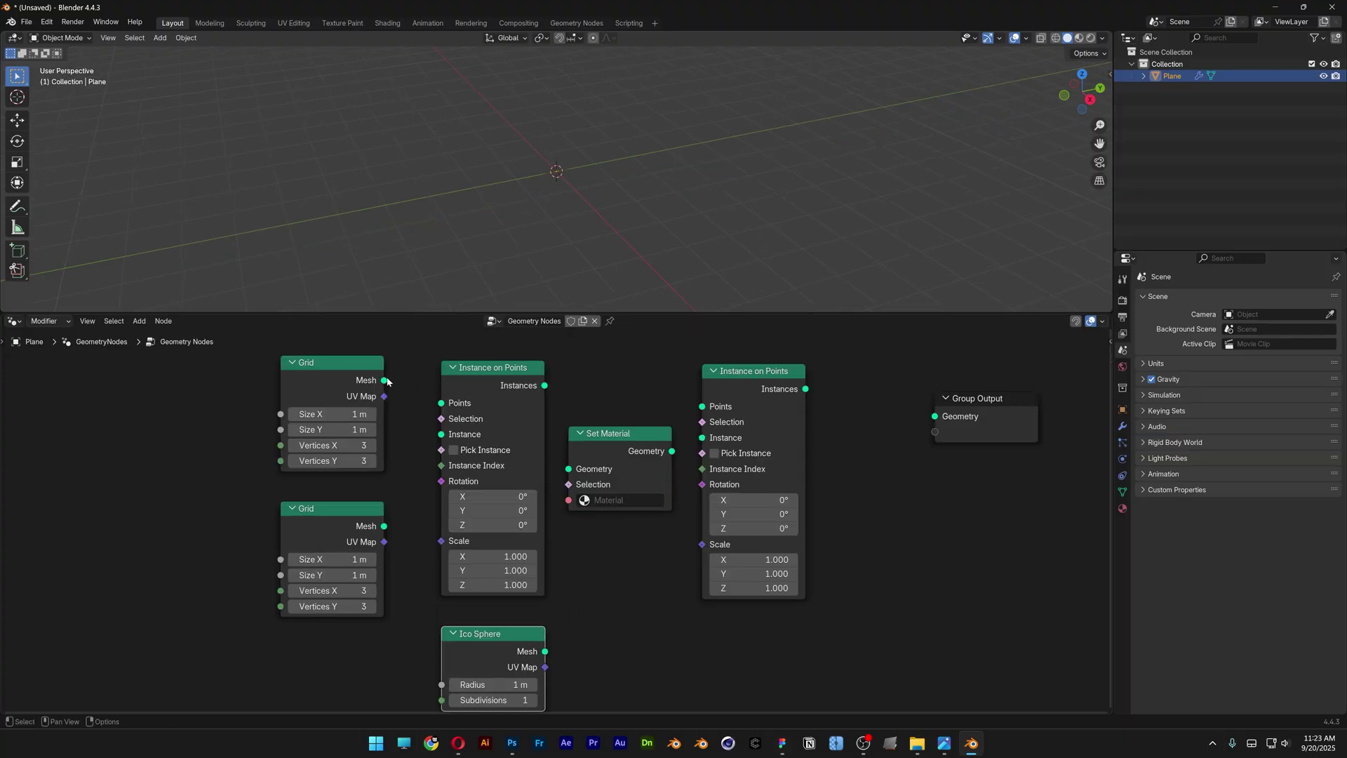
left_click_drag(385, 381, 437, 409)
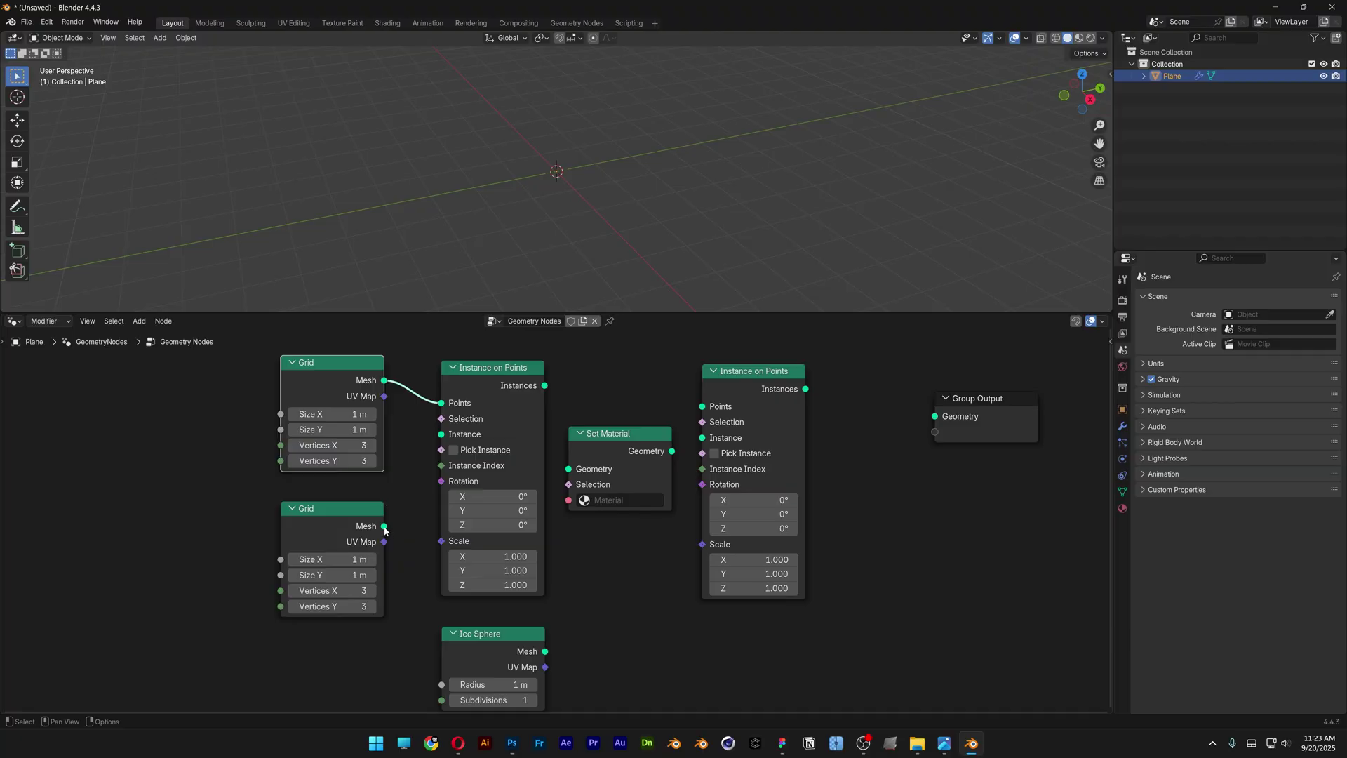
left_click_drag(384, 526, 441, 439)
Link the first Instance on Points through the second's Points to the Group Output, and the Ico Sphere through Set Material to the second's Instance.
left_click_drag(545, 385, 574, 387)
left_click_drag(698, 409, 701, 406)
left_click_drag(805, 389, 934, 417)
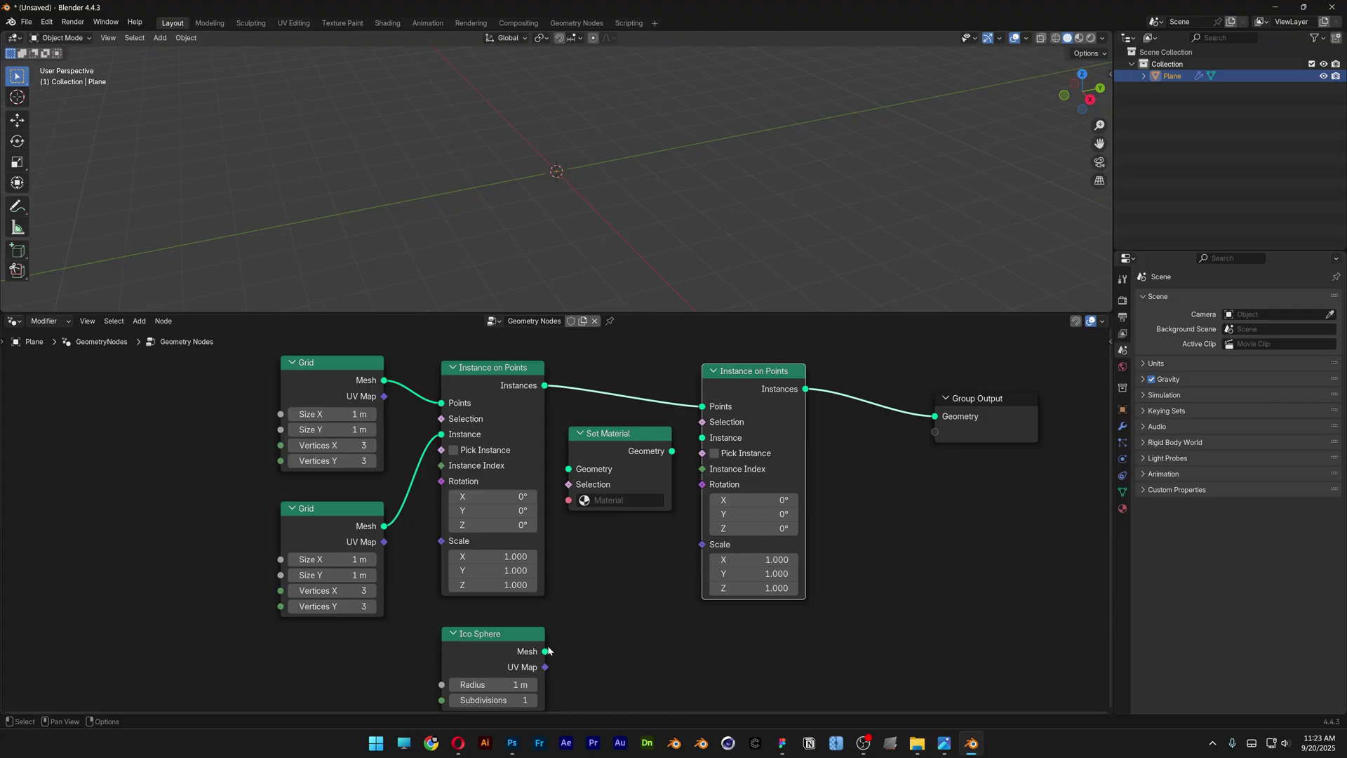
left_click_drag(546, 651, 569, 469)
left_click_drag(672, 451, 703, 438)
Set the upper Grid's Size X to 10 m, Size Y to 0 m, and both vertex counts to 10.
left_click(330, 414)
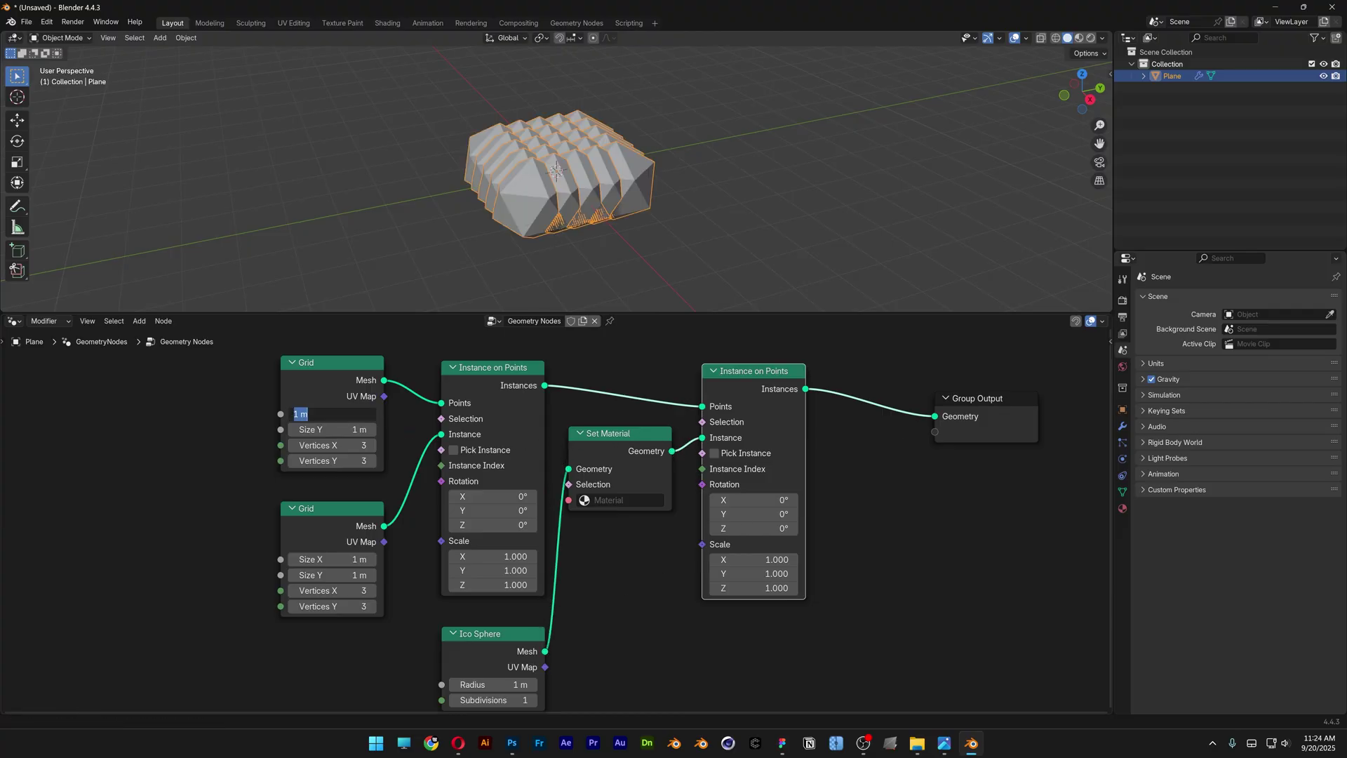
type("10")
key("Tab")
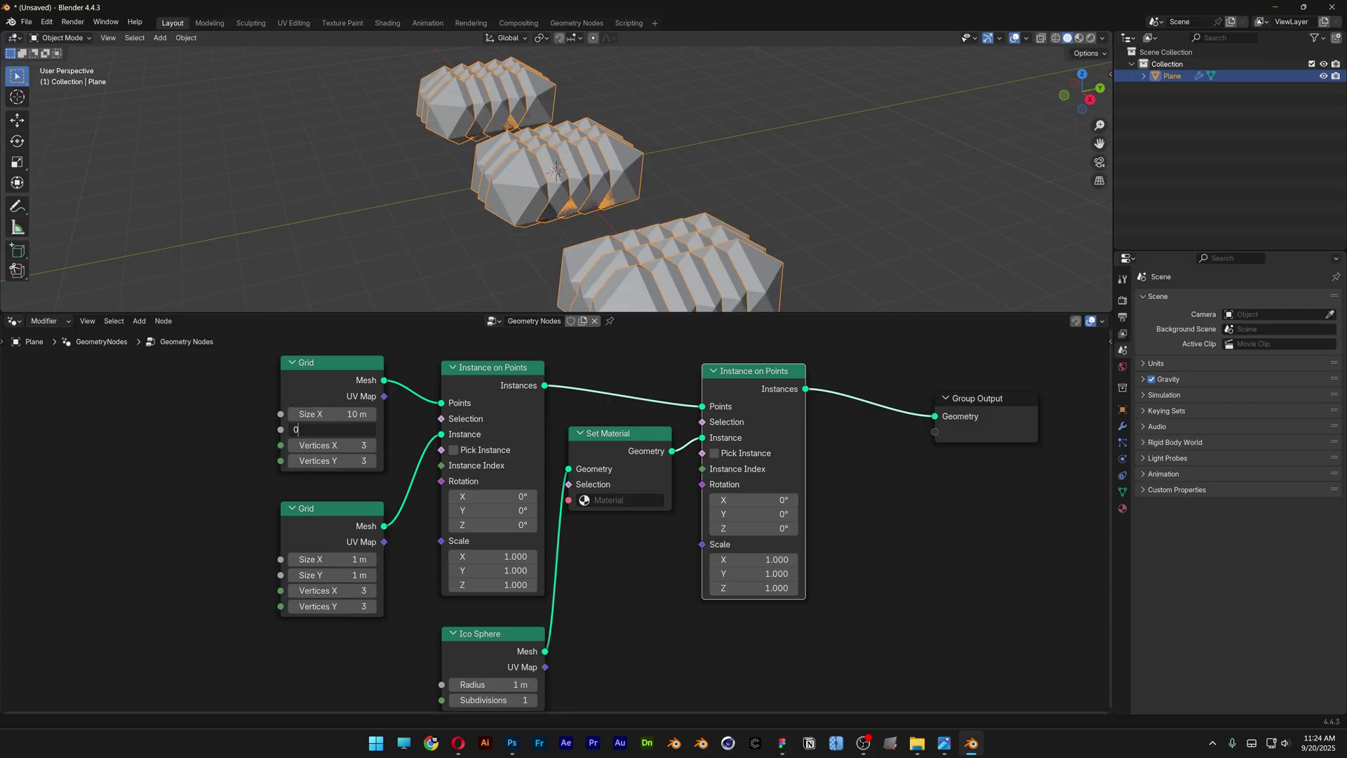
type("0")
key("Tab")
type("1")
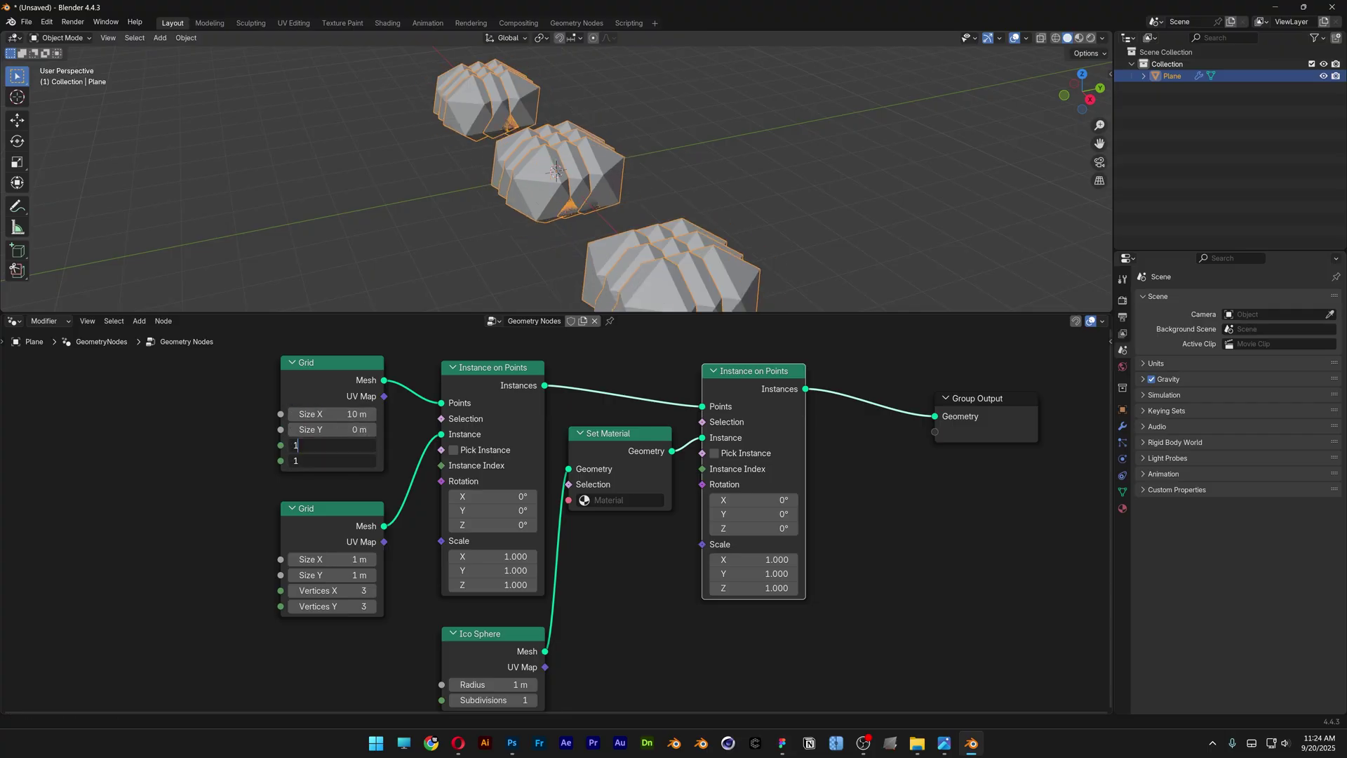
type("0")
key("Tab")
type("10")
key("Tab")
Set the lower Grid's Size X and Y to 10 m and its Vertices X and Y to 10.
type("1")
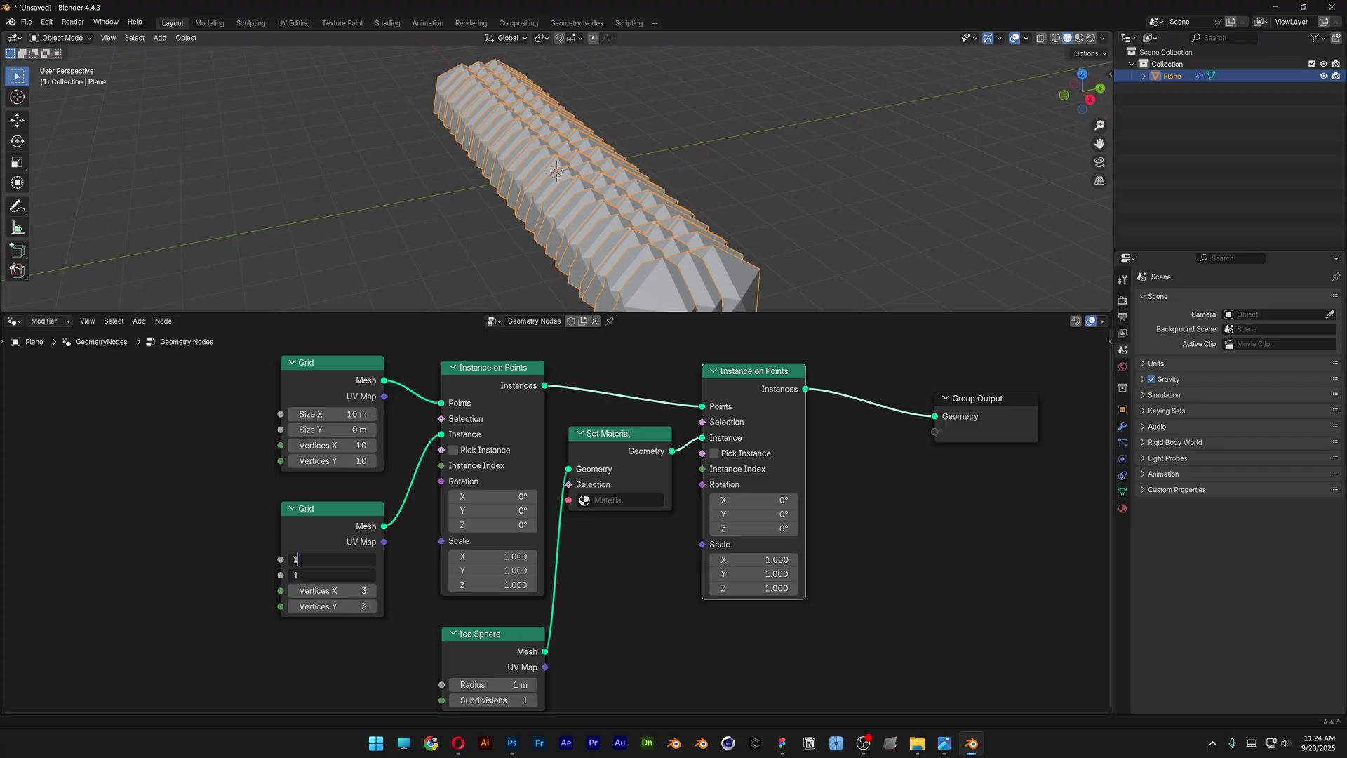
type("0")
key("Return")
left_click_drag(322, 591, 322, 607)
type("1")
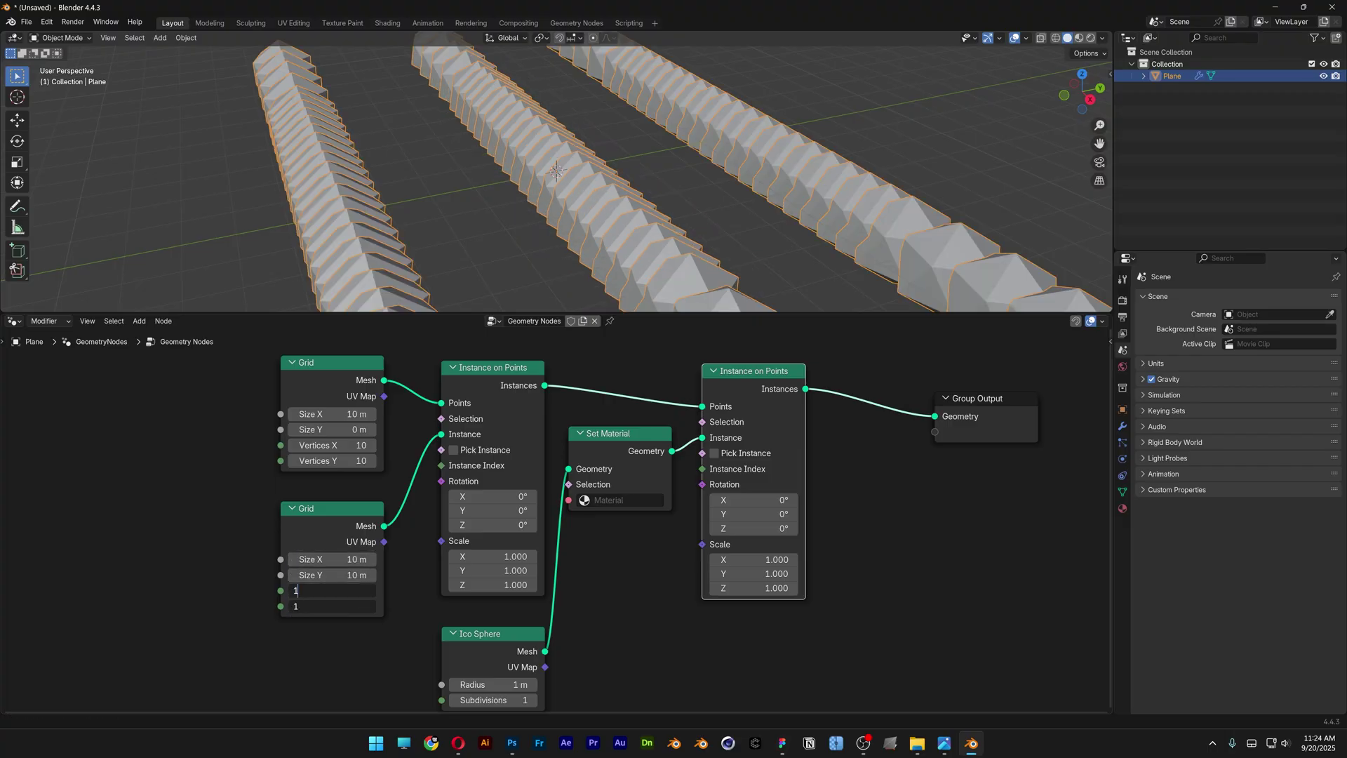
type("0")
key("Return")
Set the Ico Sphere's subdivisions to 4 and its radius to 0.45 m.
scroll(425, 154, "down", 4)
middle_click_drag(425, 154, 491, 144)
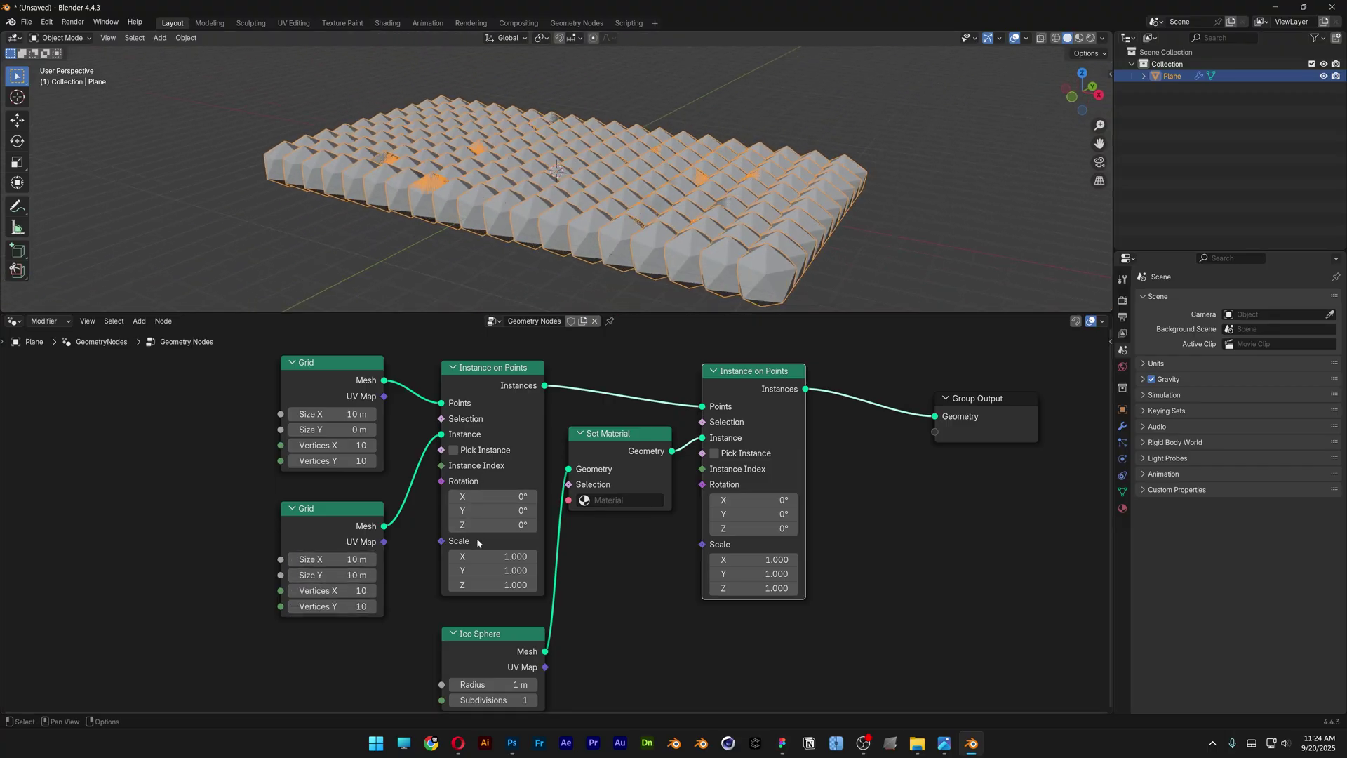
middle_click_drag(478, 544, 509, 436)
scroll(498, 593, "up", 3)
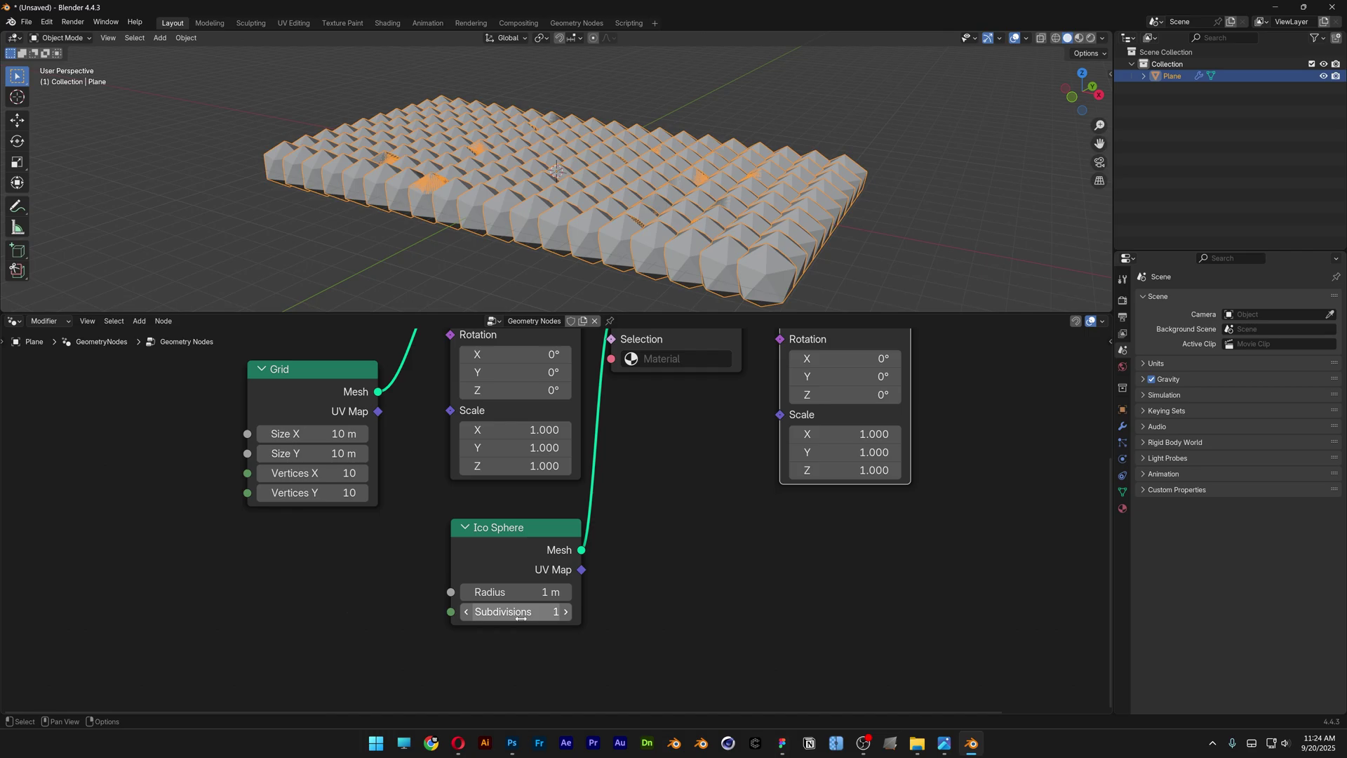
left_click(566, 612)
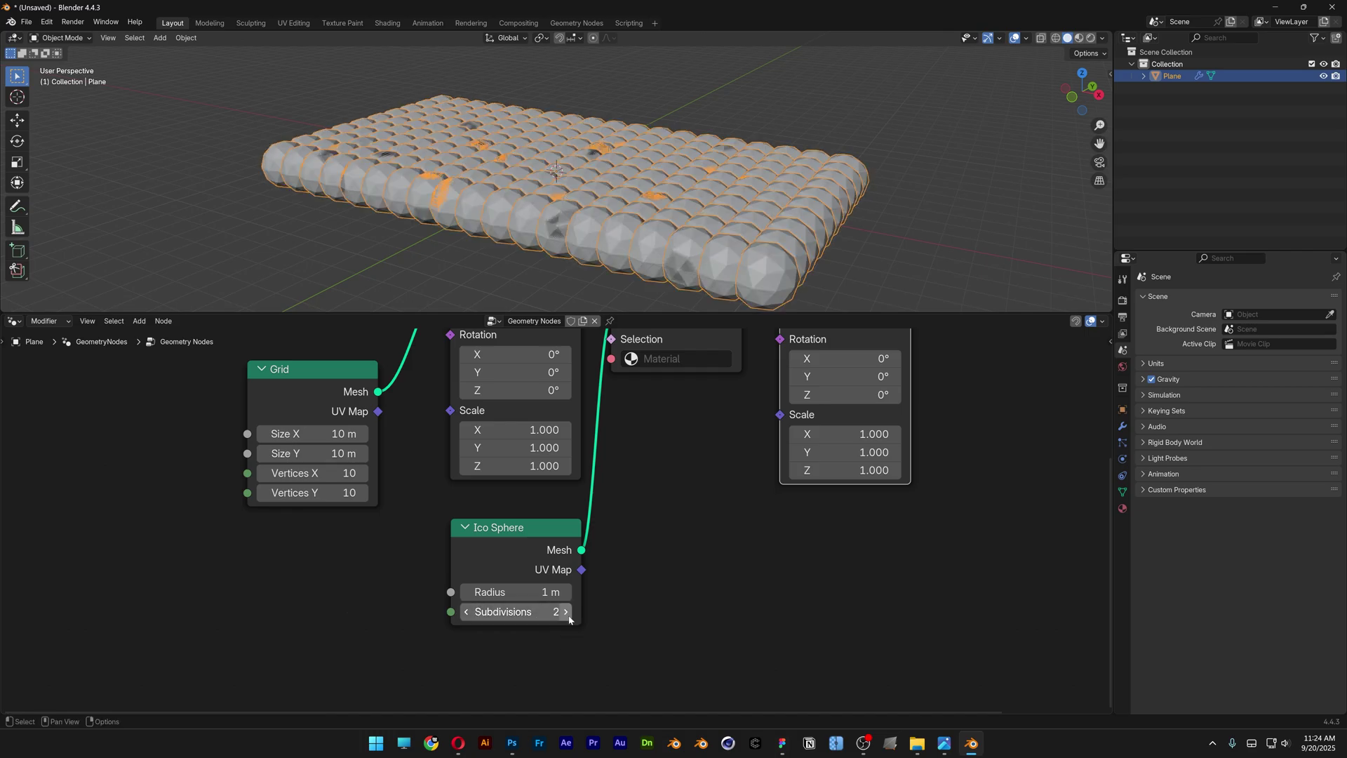
left_click(566, 612)
left_click(566, 612)
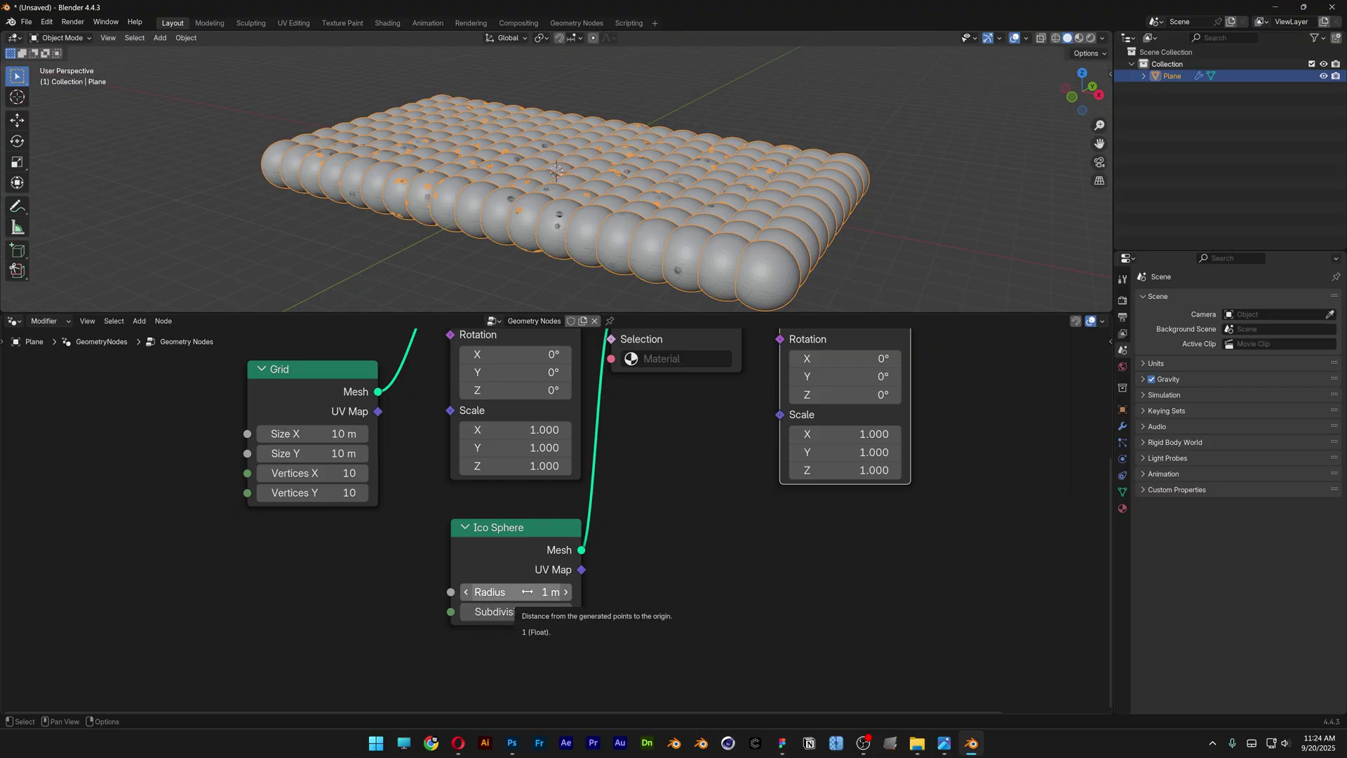
double_click(516, 592)
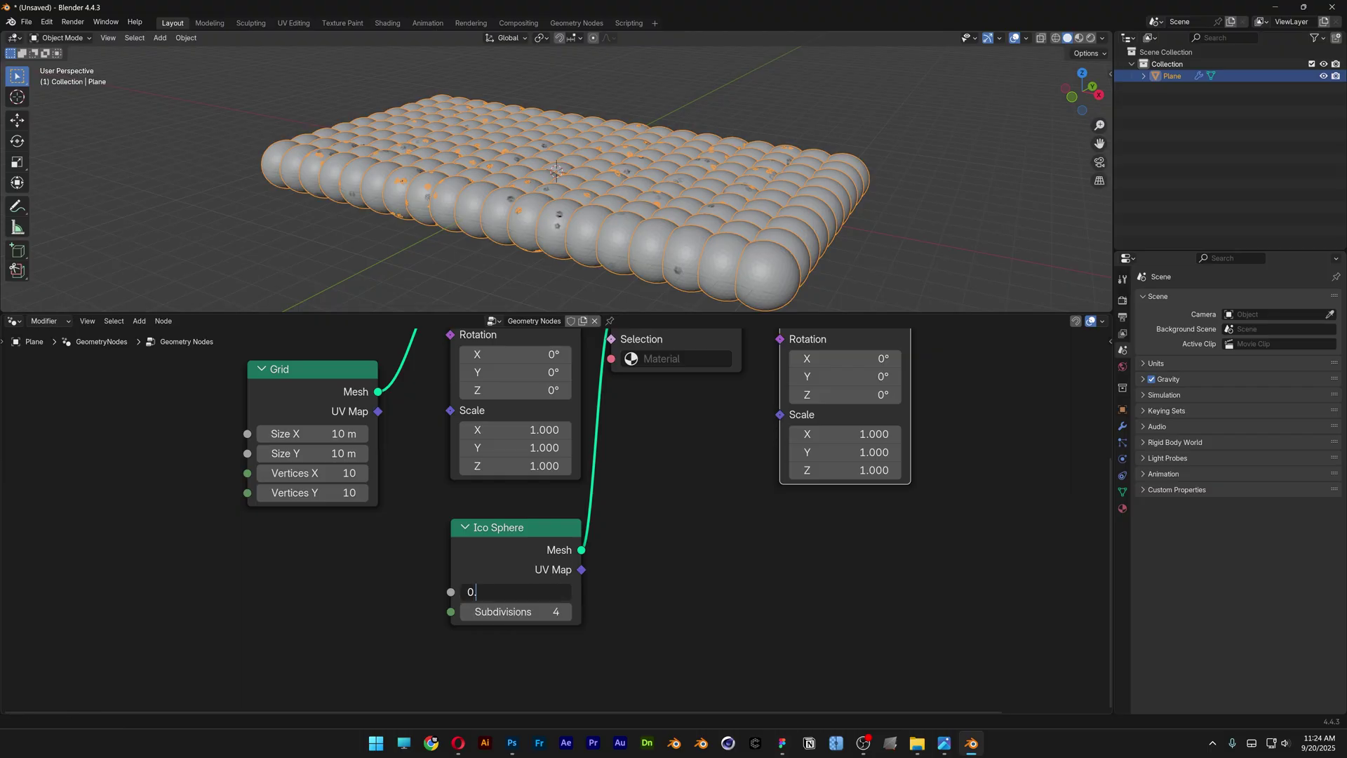
type("0.45")
key("Return")
Set the first Instance on Points node's Y rotation to 90°.
middle_click_drag(599, 409, 584, 523)
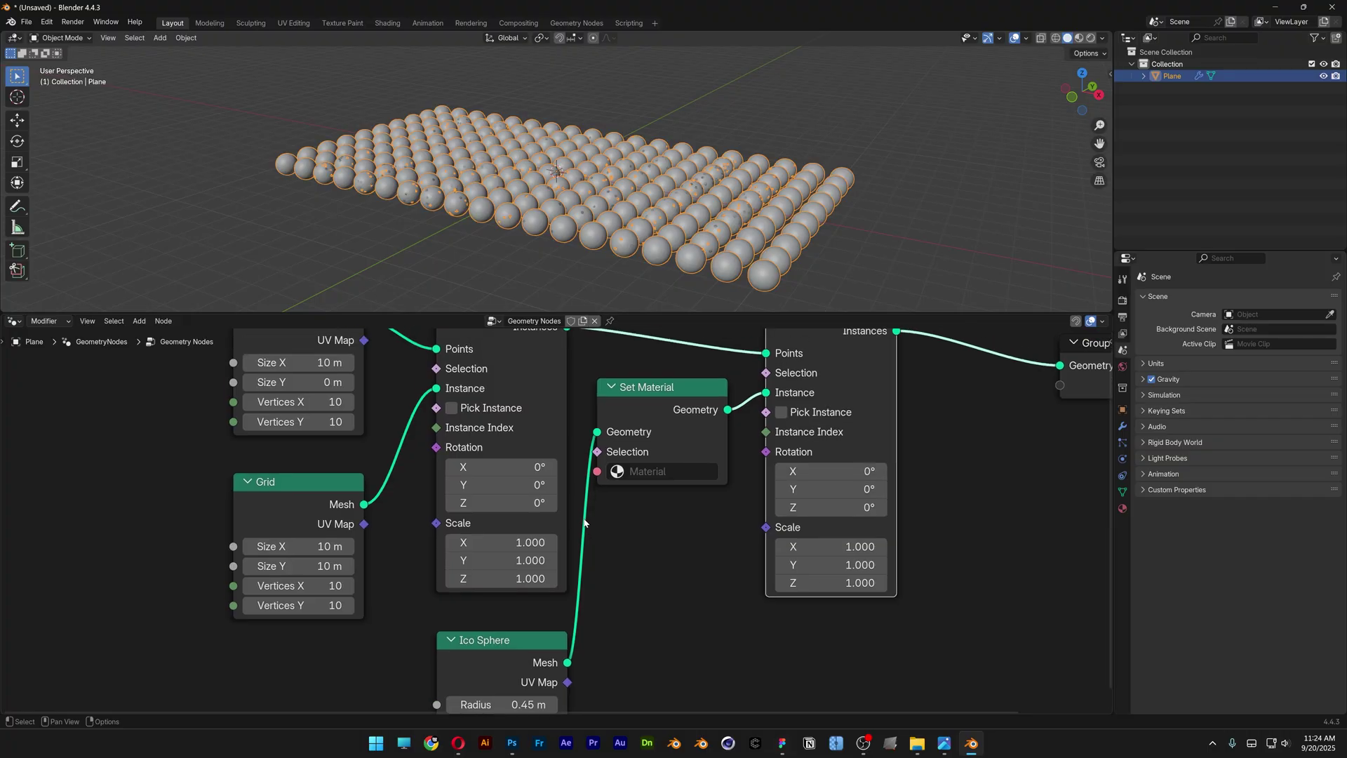
left_click_drag(506, 485, 765, 485)
left_click(501, 485)
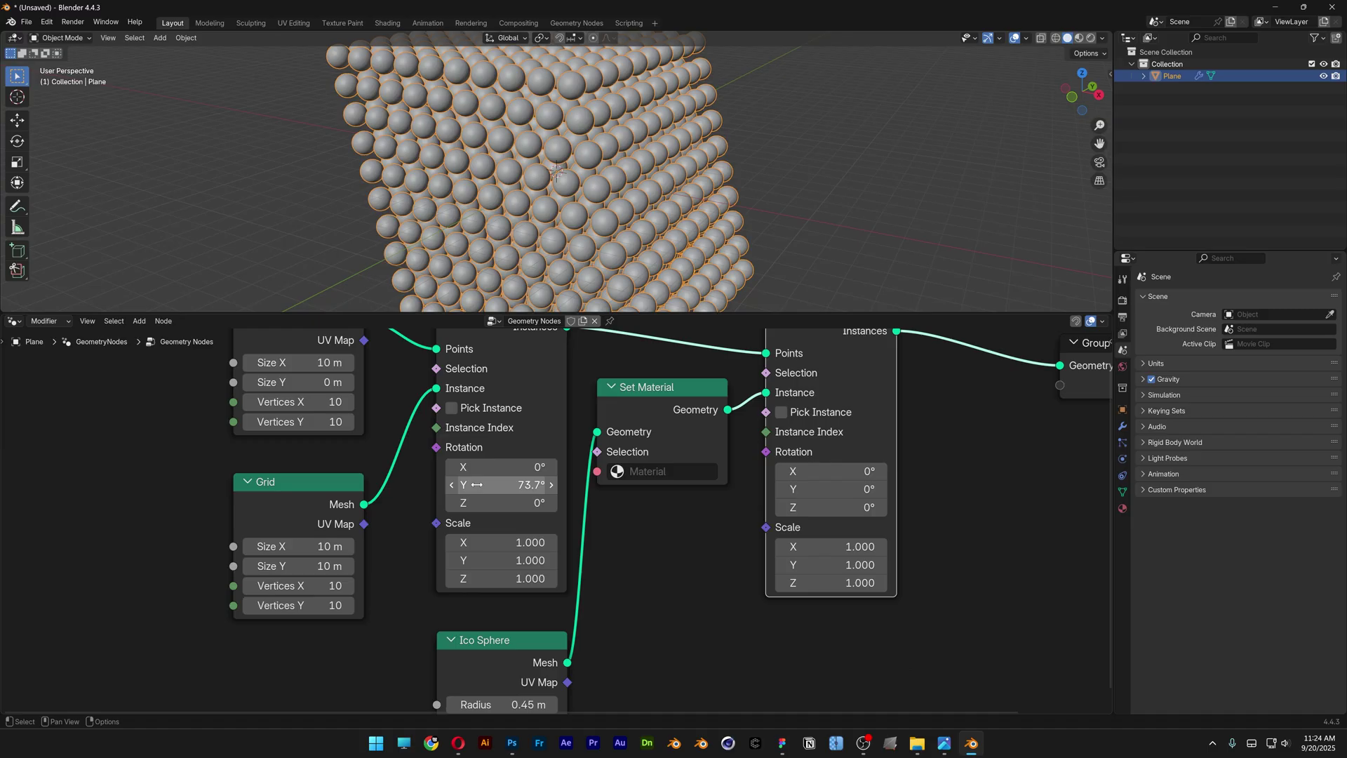
type("90")
key("Return")
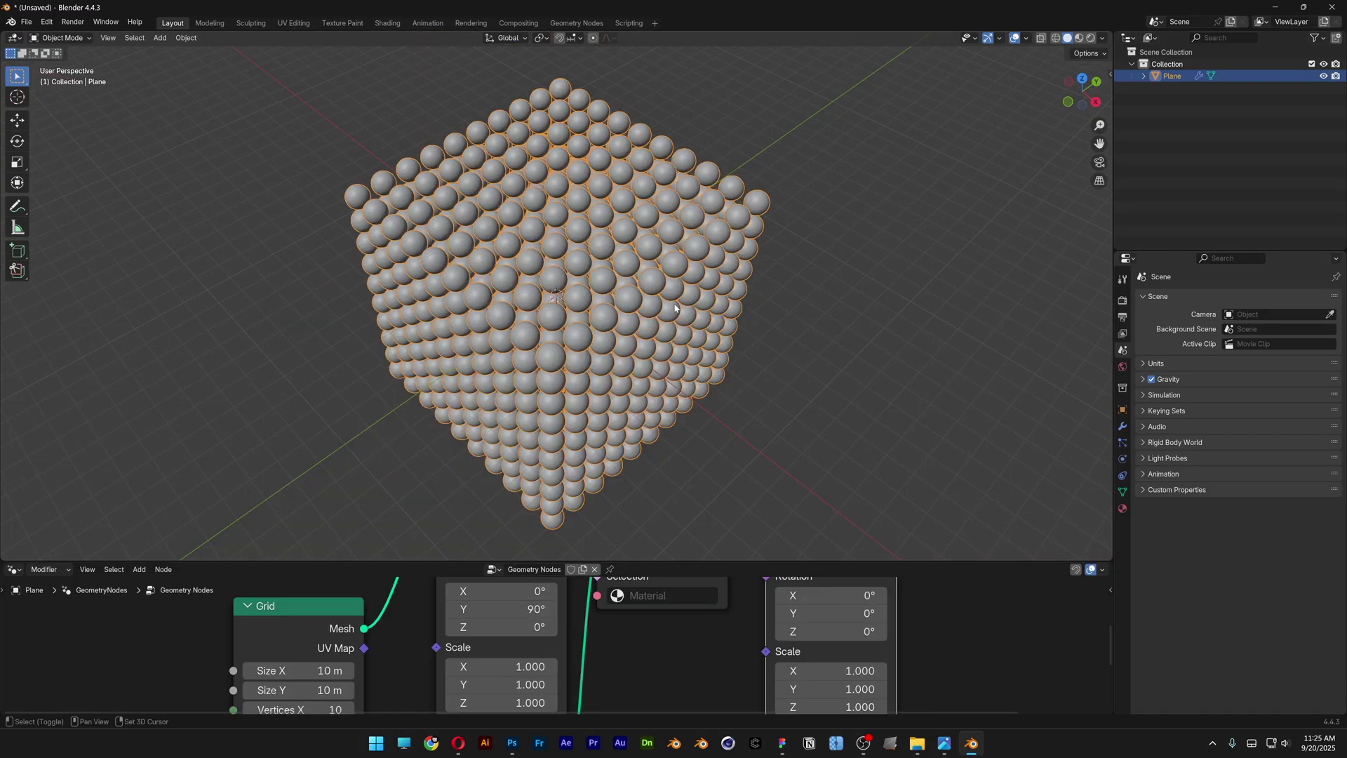
Add a camera to the scene and switch the viewport to the camera view.
key("shift+a")
mouse_move(676, 308)
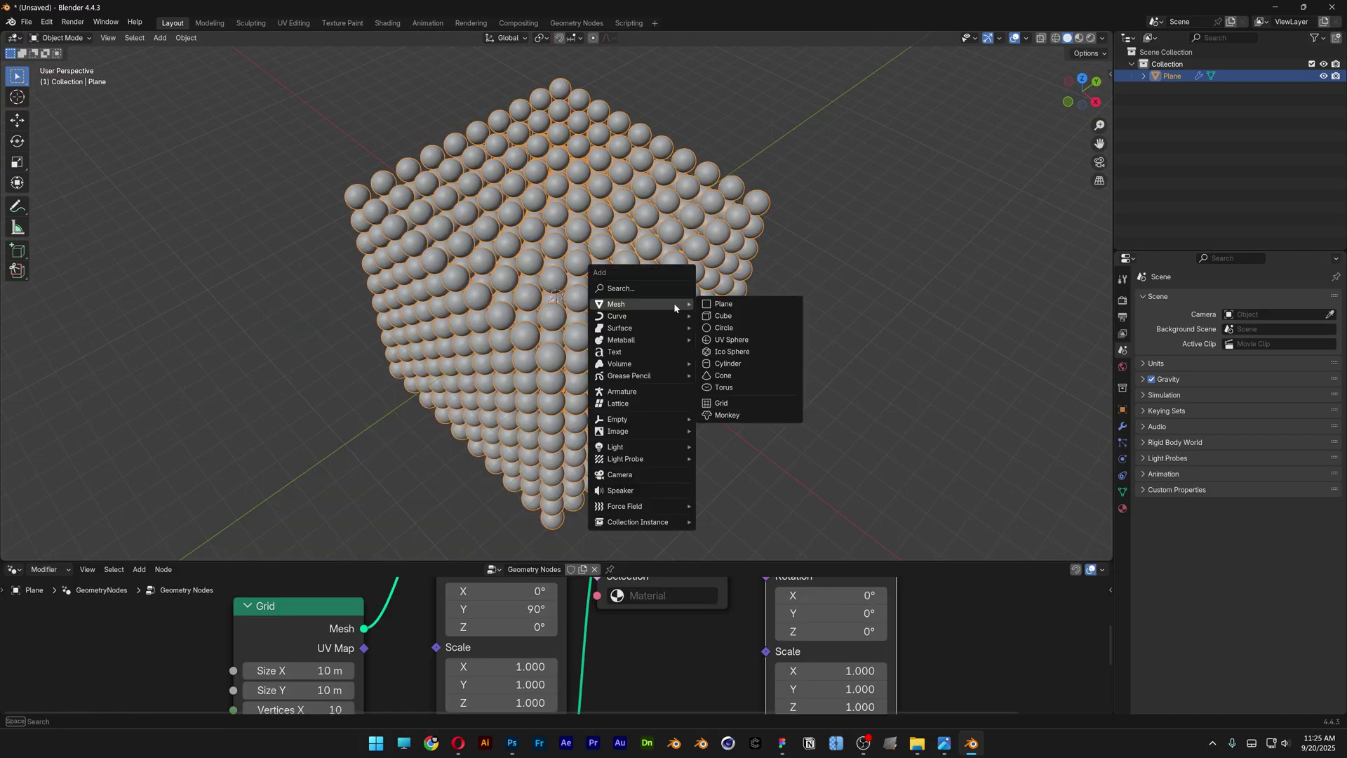
left_click(668, 475)
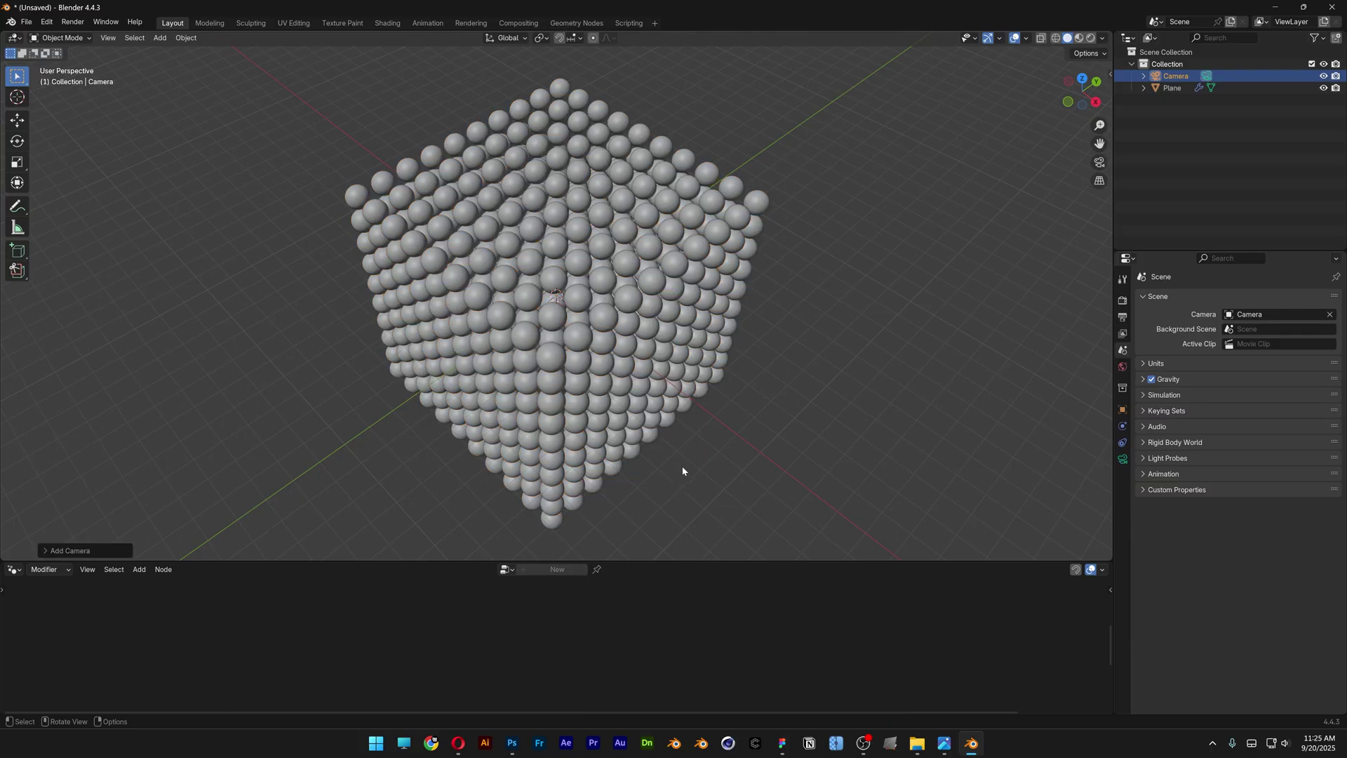
left_click(1100, 162)
Set the output resolution X to 1080 px for a square render format.
left_click(1123, 317)
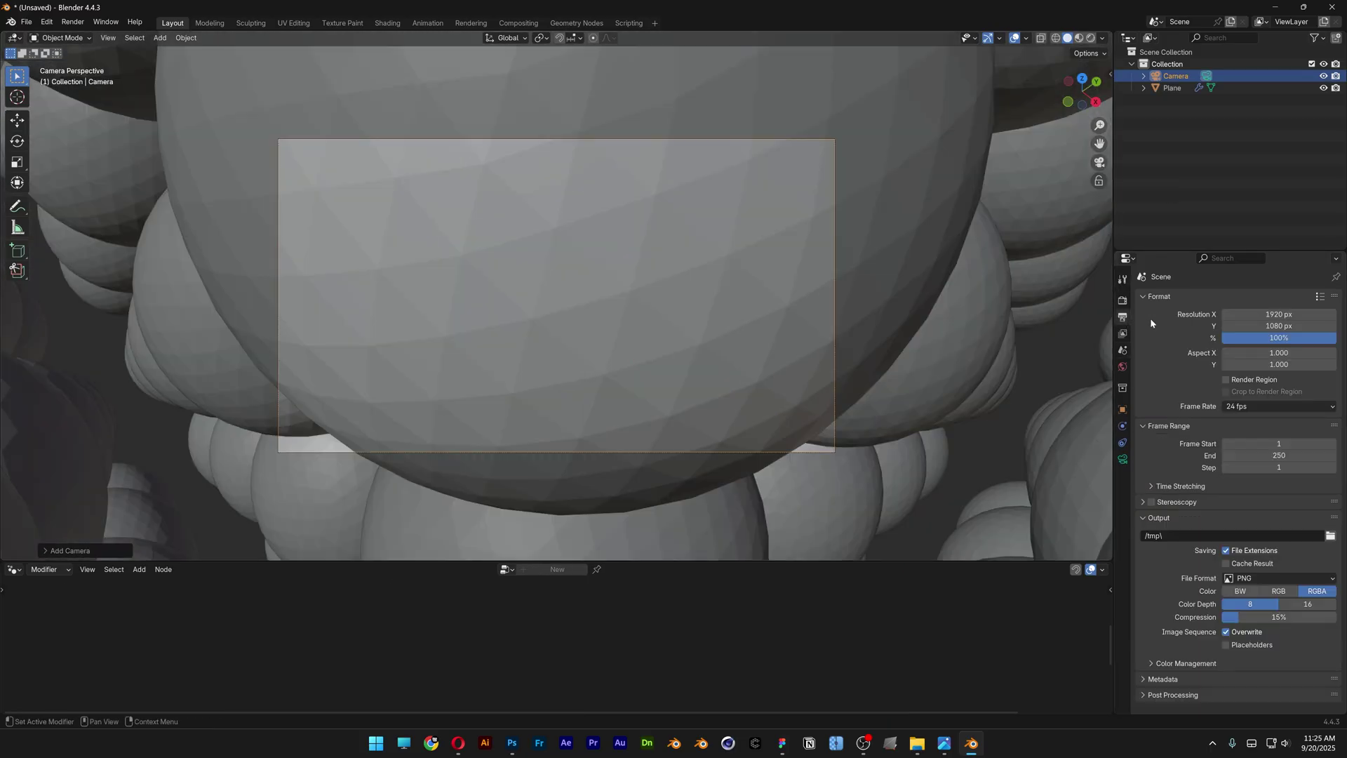
left_click(1278, 314)
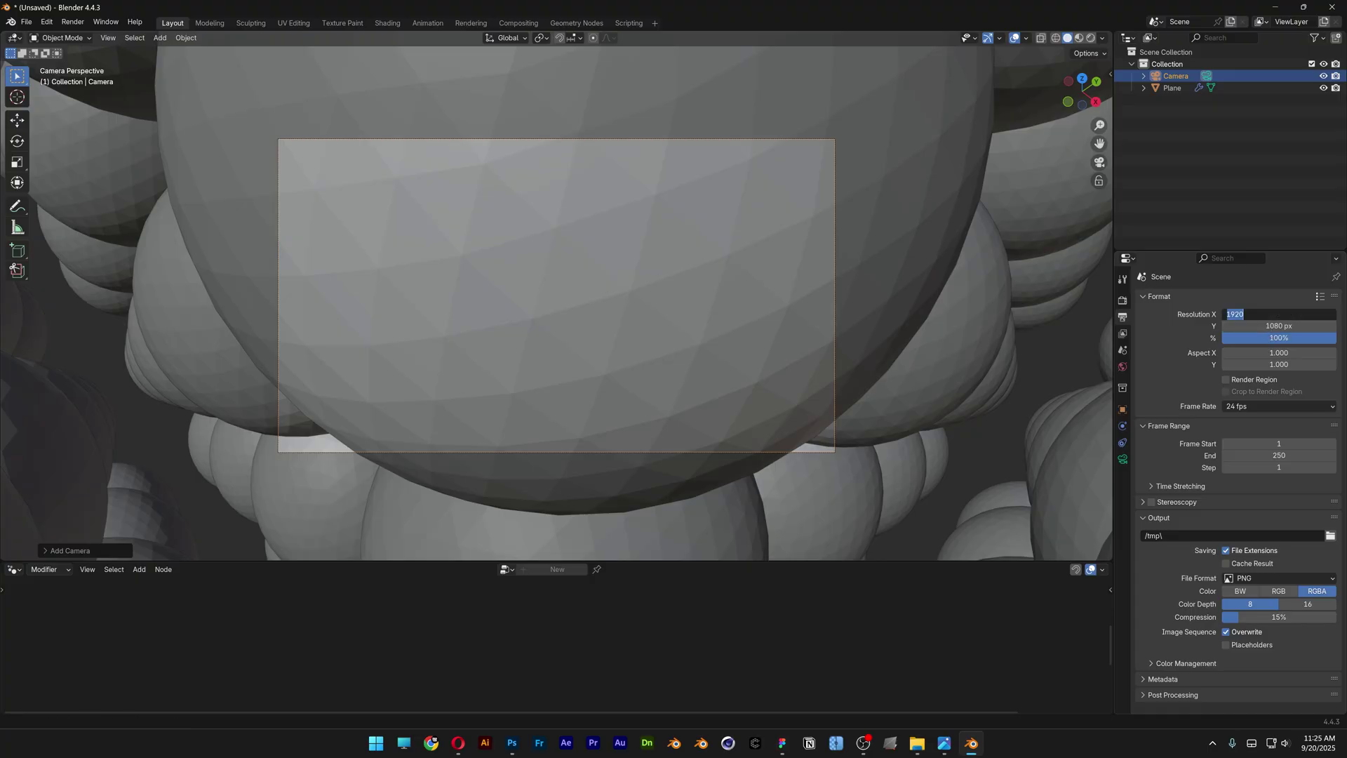
type("1080")
key("Return")
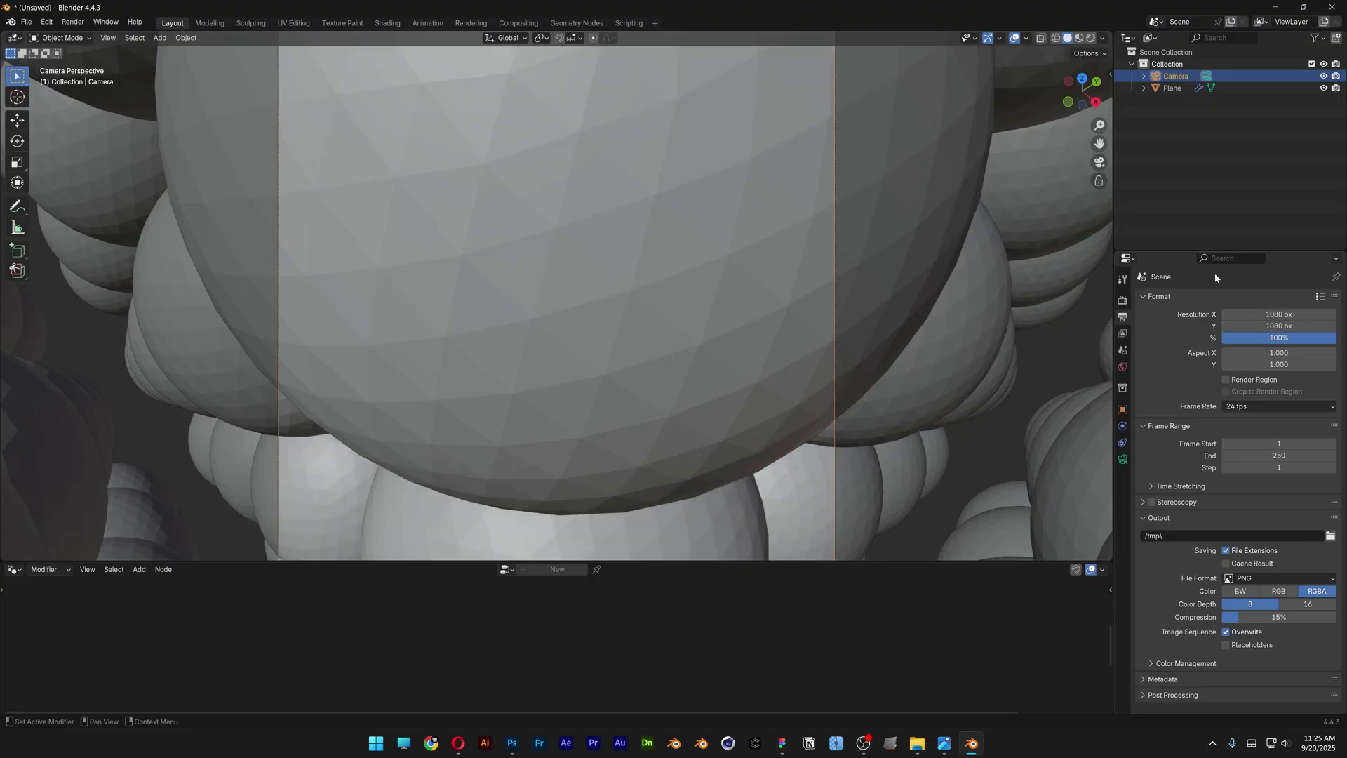
Lock the camera to the view and move it back until the whole cube of spheres is in frame.
left_click(1100, 180)
scroll(579, 290, "up", 5)
scroll(579, 290, "down", 10)
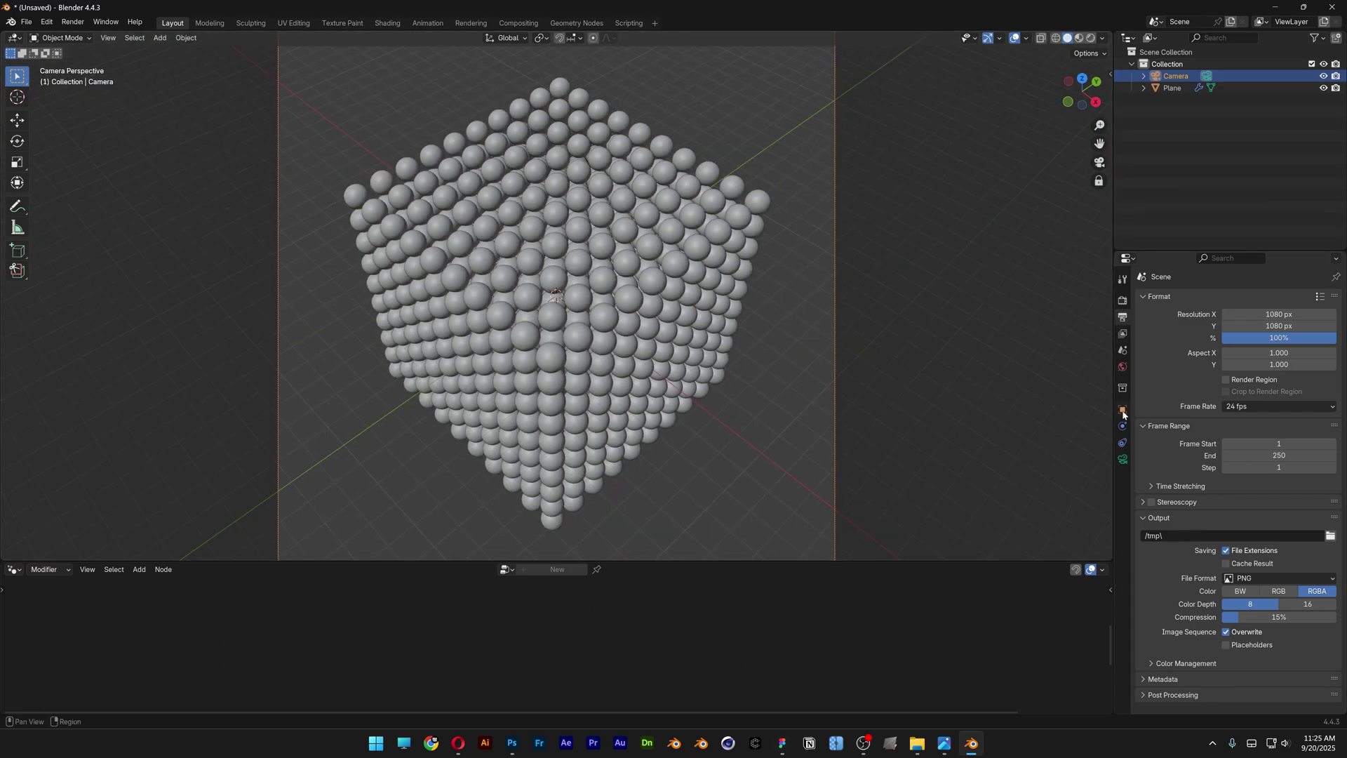
Set the camera's X, Y and Z location to 35 m and rotate it to 53.727° on X and -224.72° on Z.
left_click(1123, 409)
left_click(1265, 335)
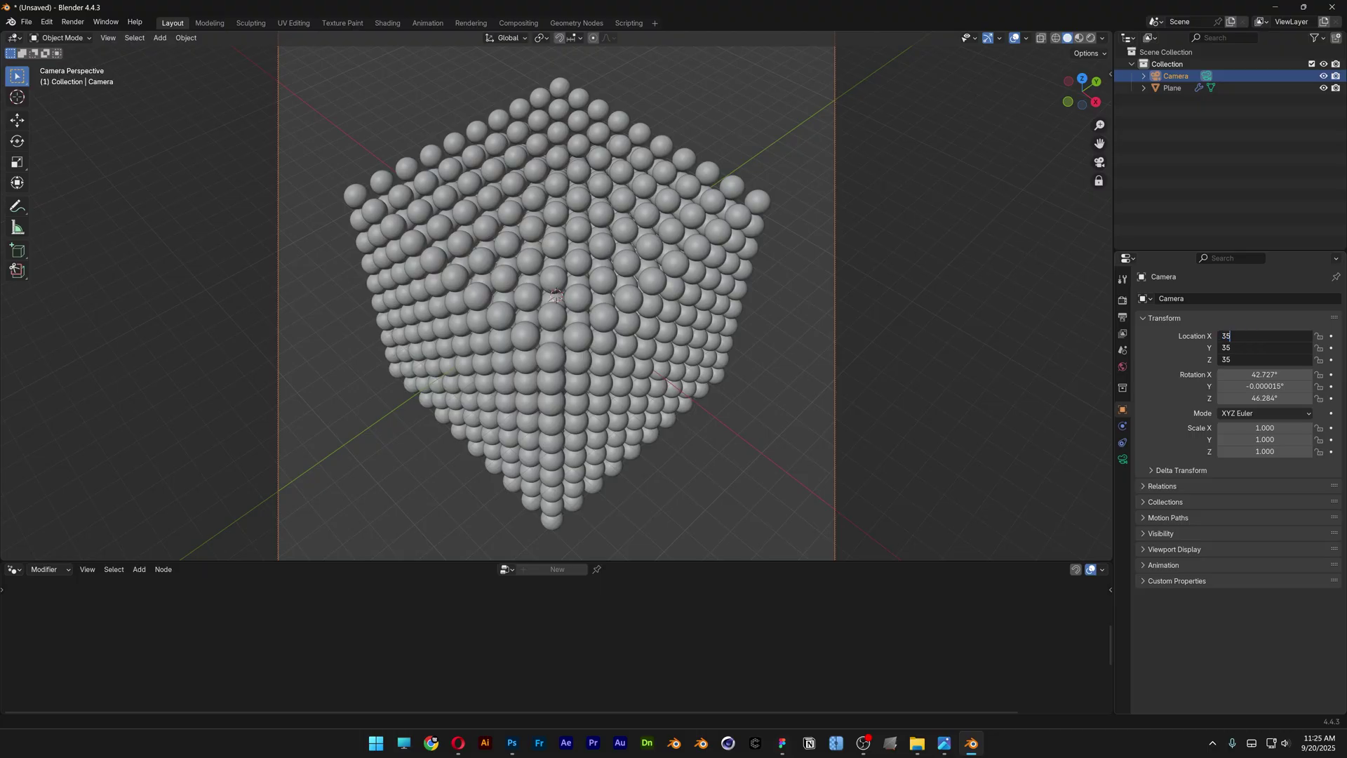
type("35")
key("Return")
left_click_drag(1266, 398, 1078, 398)
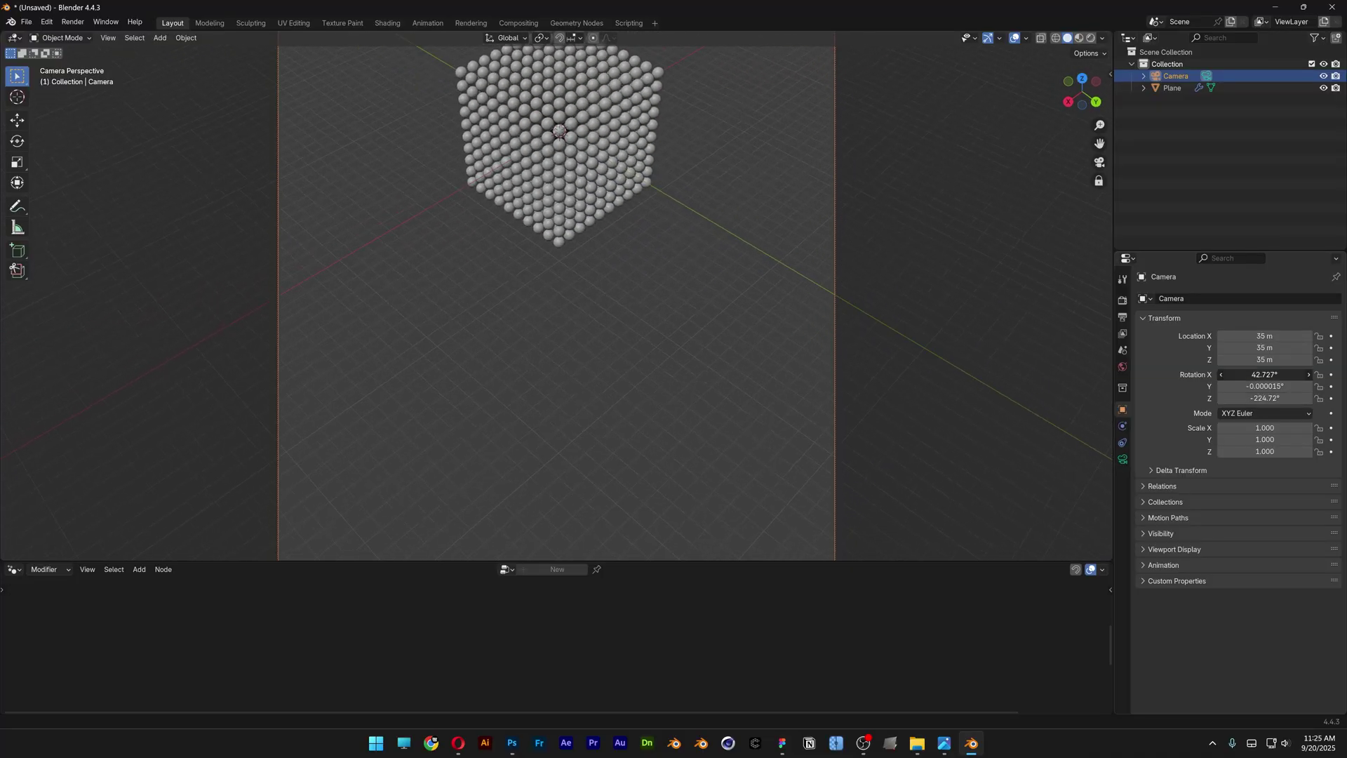
left_click_drag(1265, 374, 1273, 374)
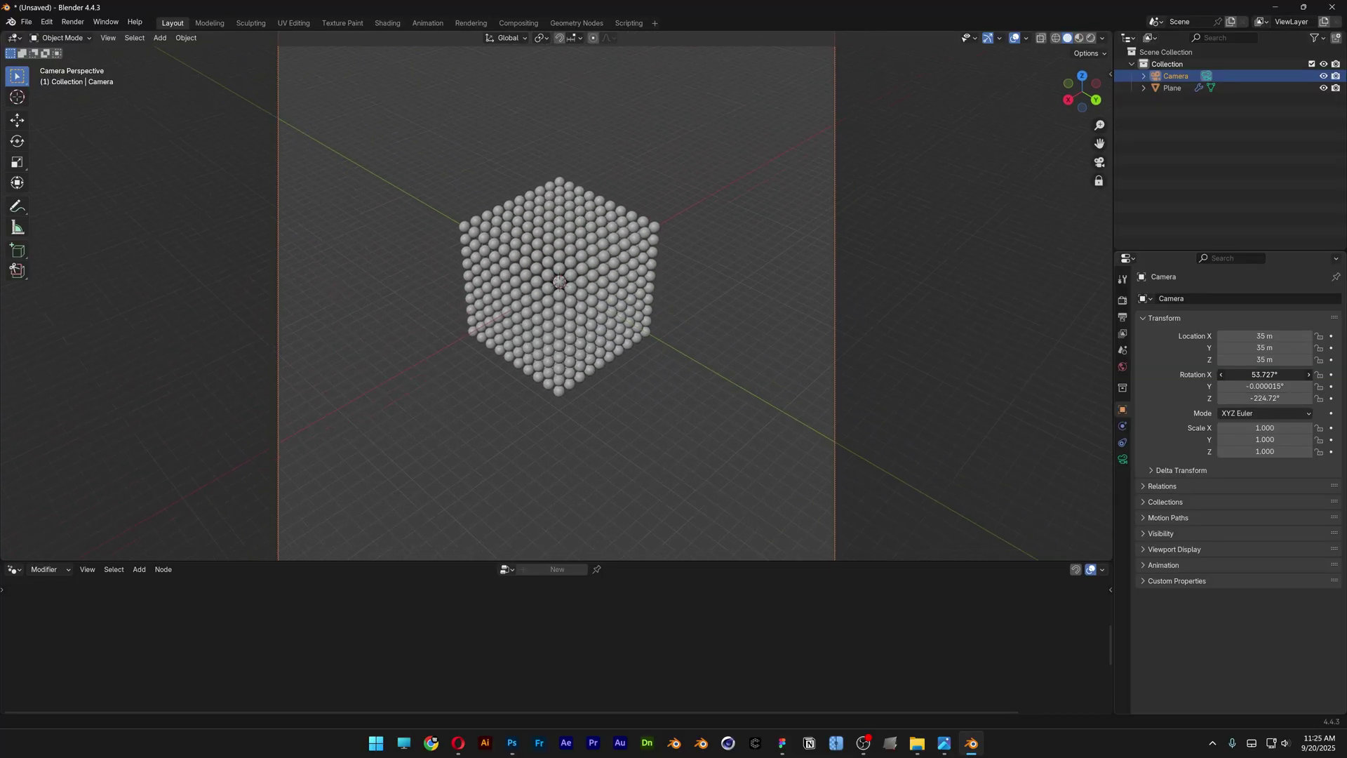
Make the camera orthographic with a scale of 17 and shift it to frame the cube of spheres.
left_click(1123, 459)
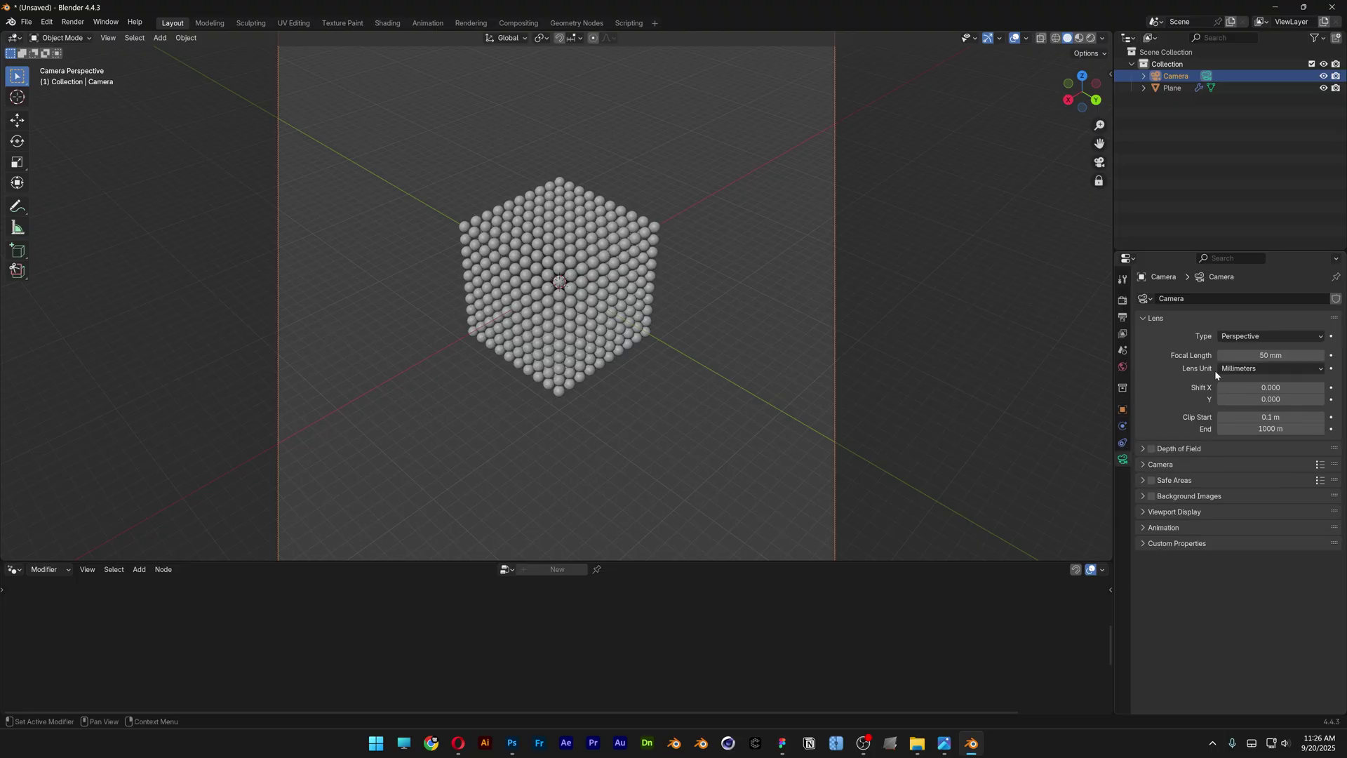
left_click(1259, 337)
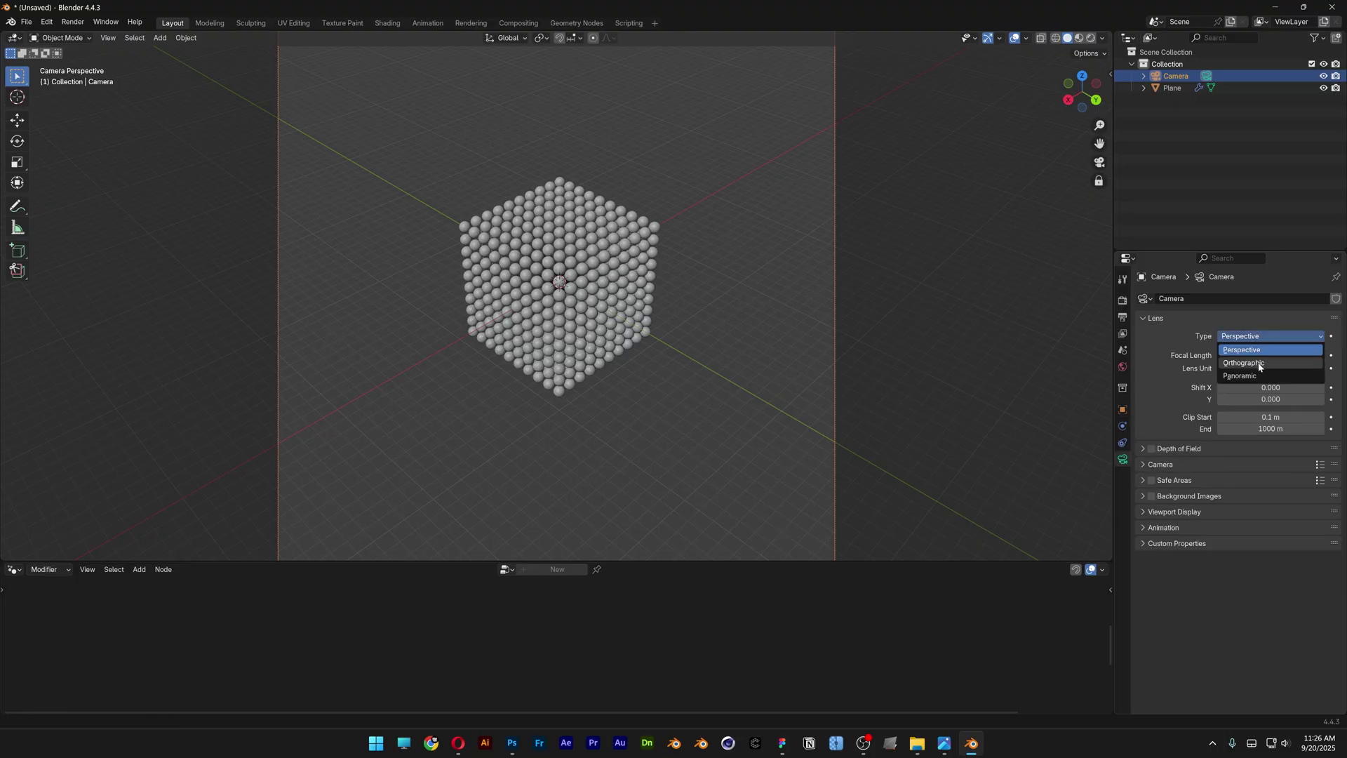
left_click(1259, 363)
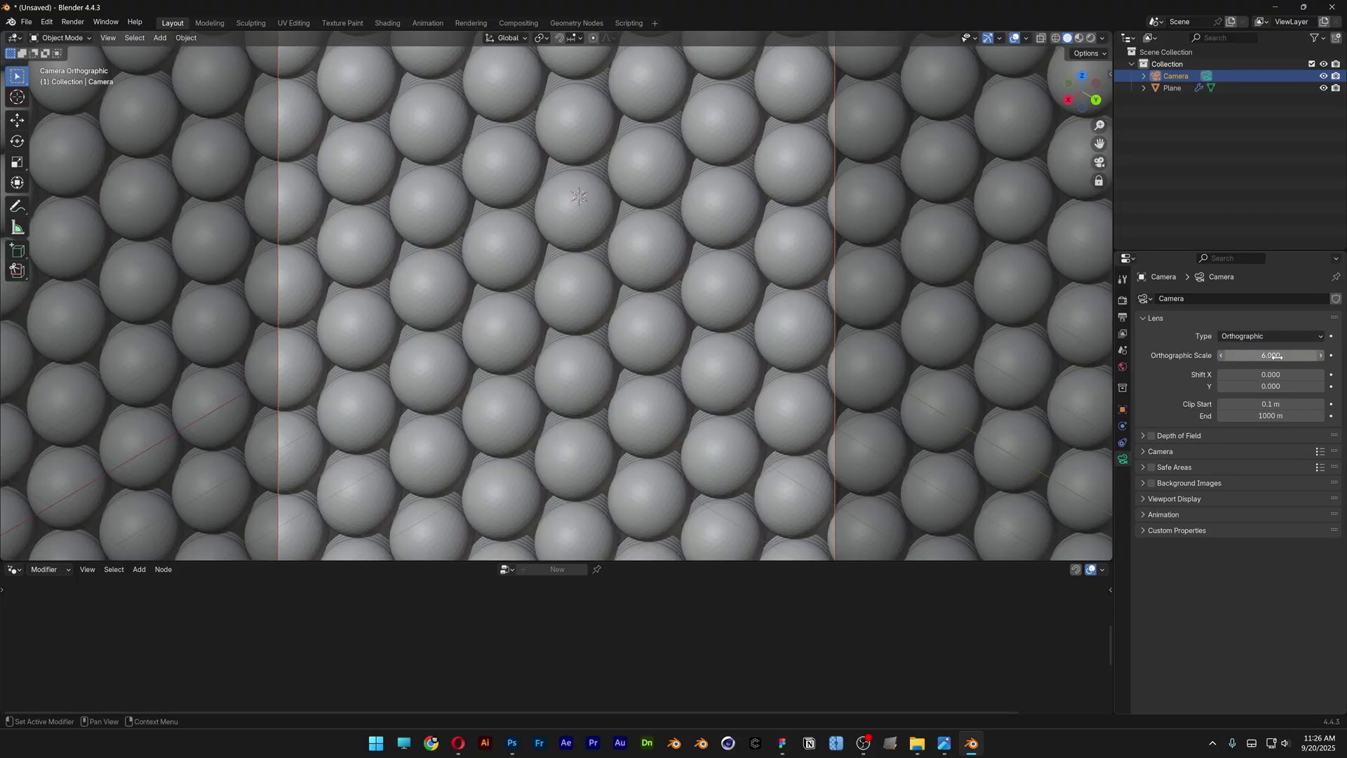
left_click_drag(1276, 357, 1341, 357)
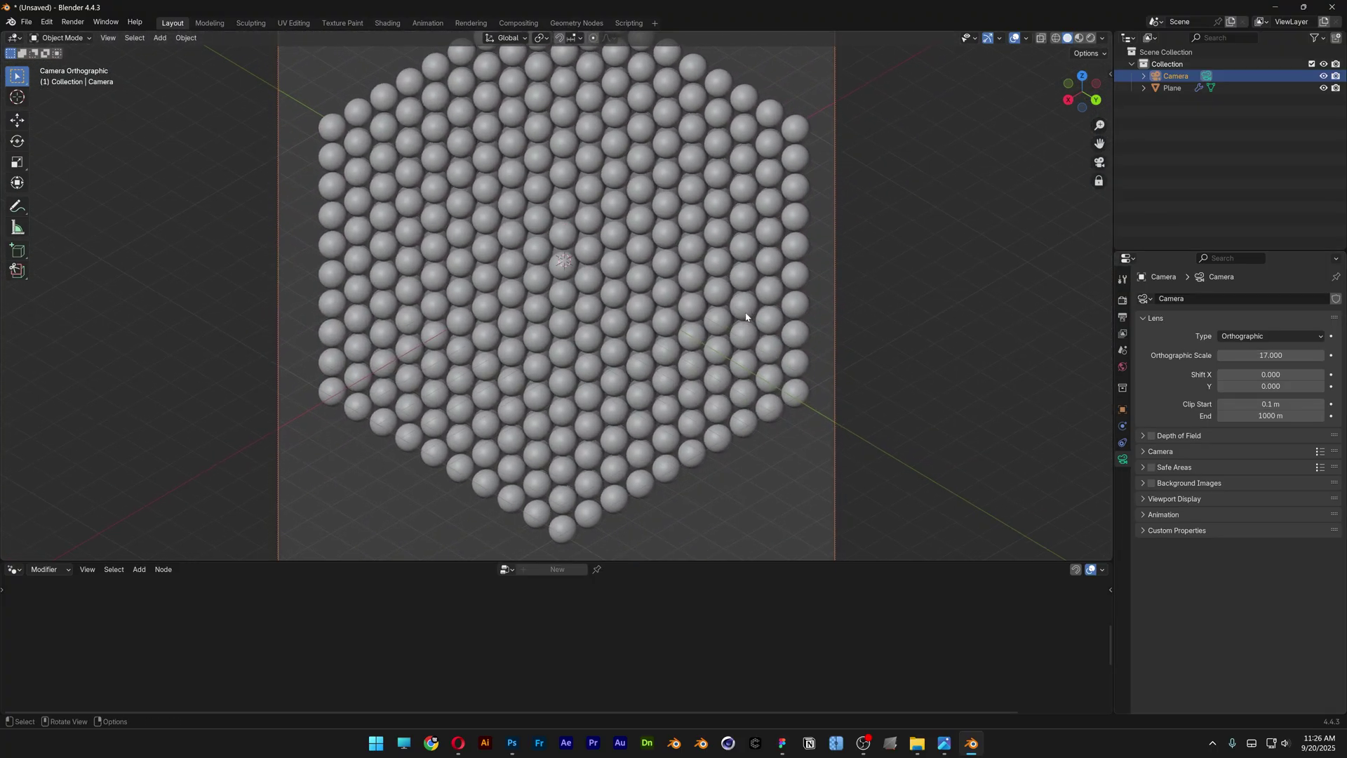
scroll(745, 317, "down", 1)
middle_click_drag(658, 264, 650, 296, "shift")
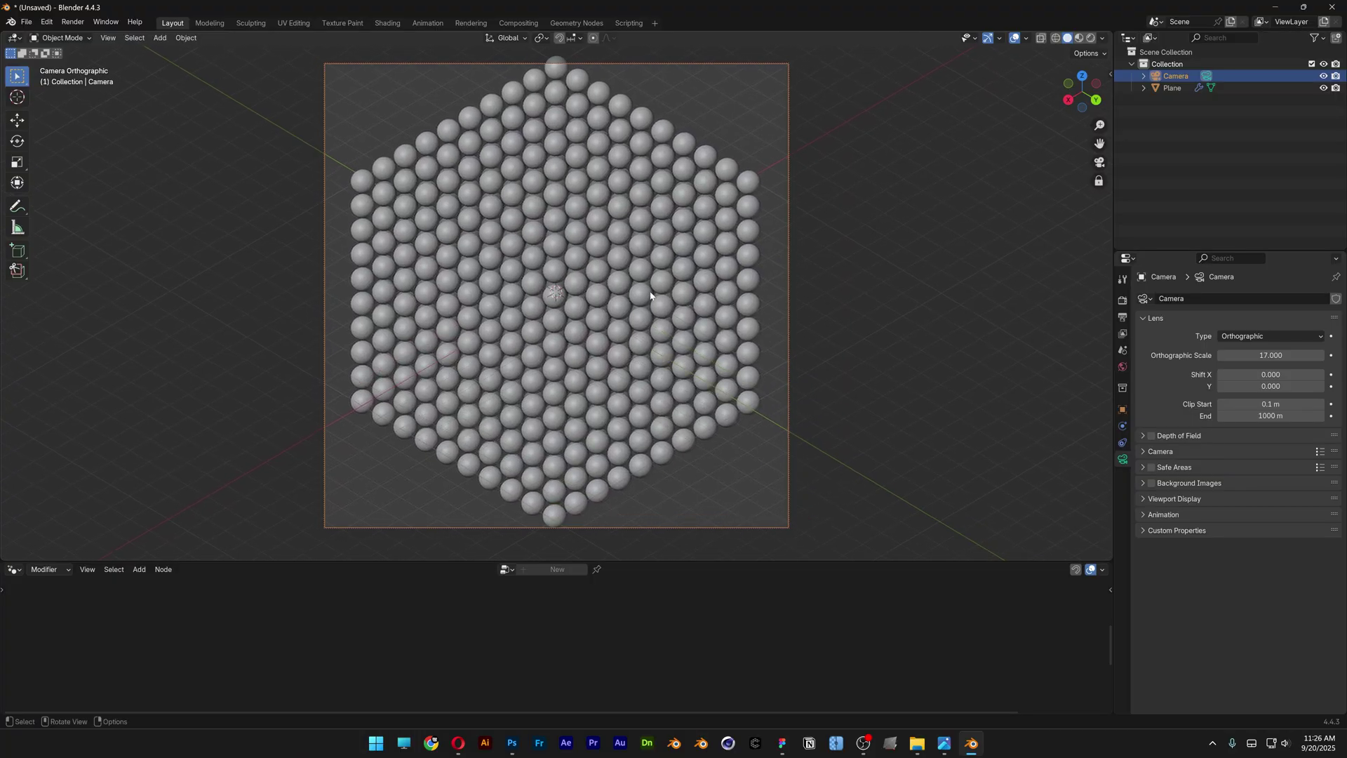
Set the camera's X rotation to 54.727° using a close-up of the spheres at the cube's centre.
left_click(1122, 410)
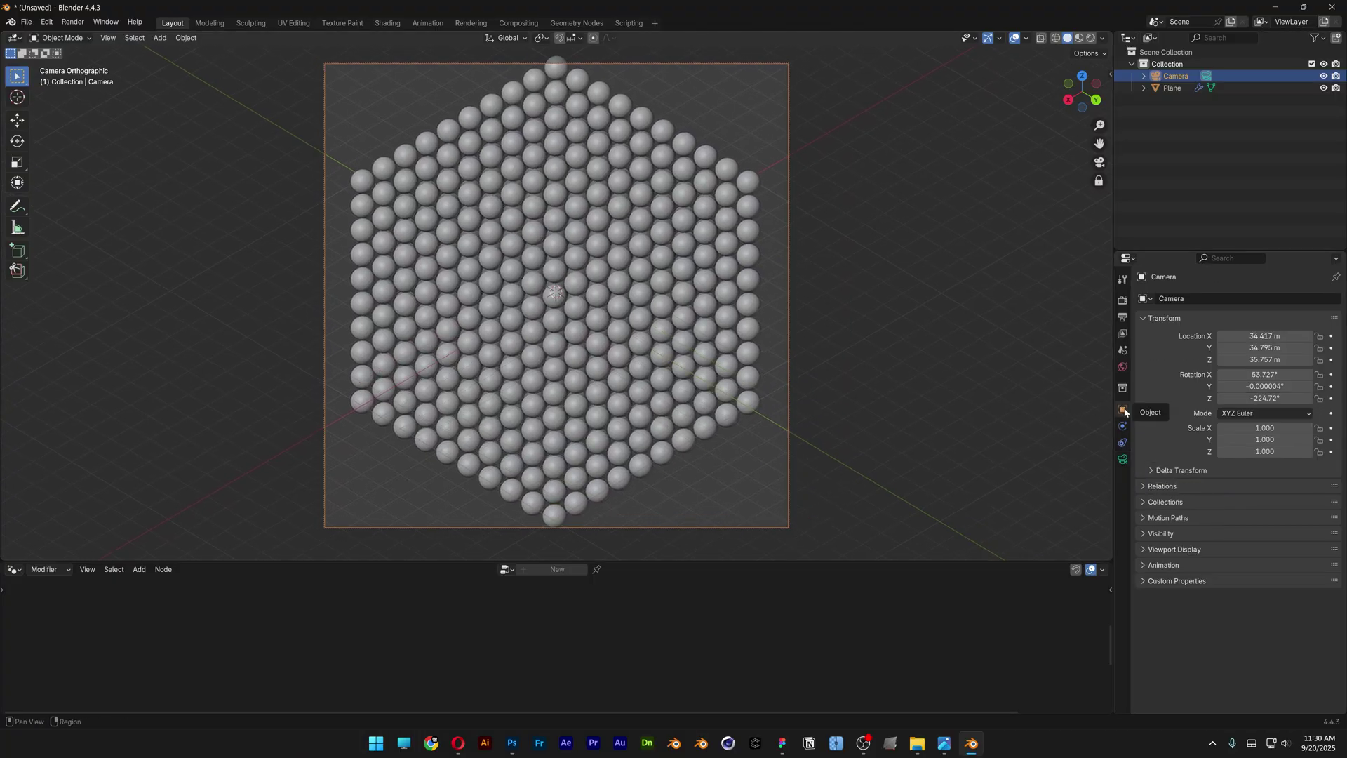
scroll(558, 286, "up", 10)
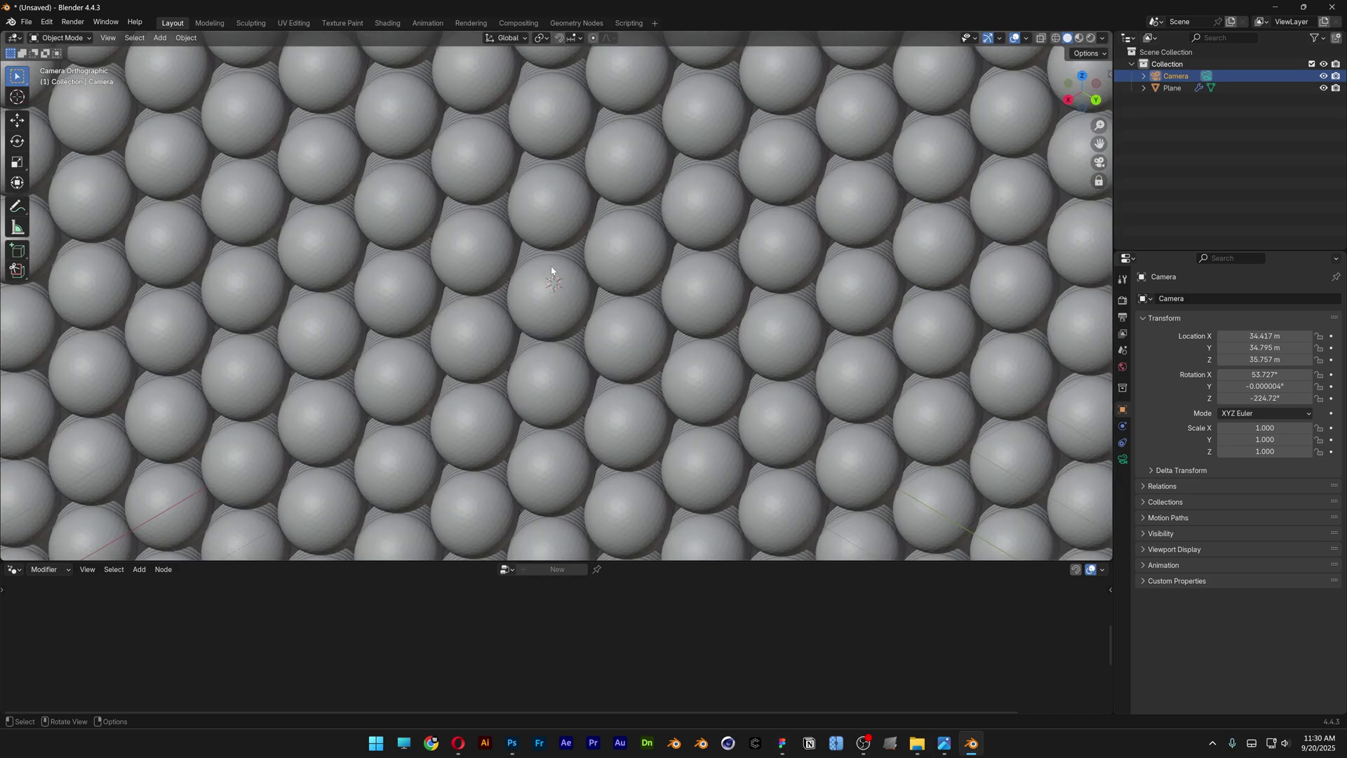
scroll(553, 264, "up", 3)
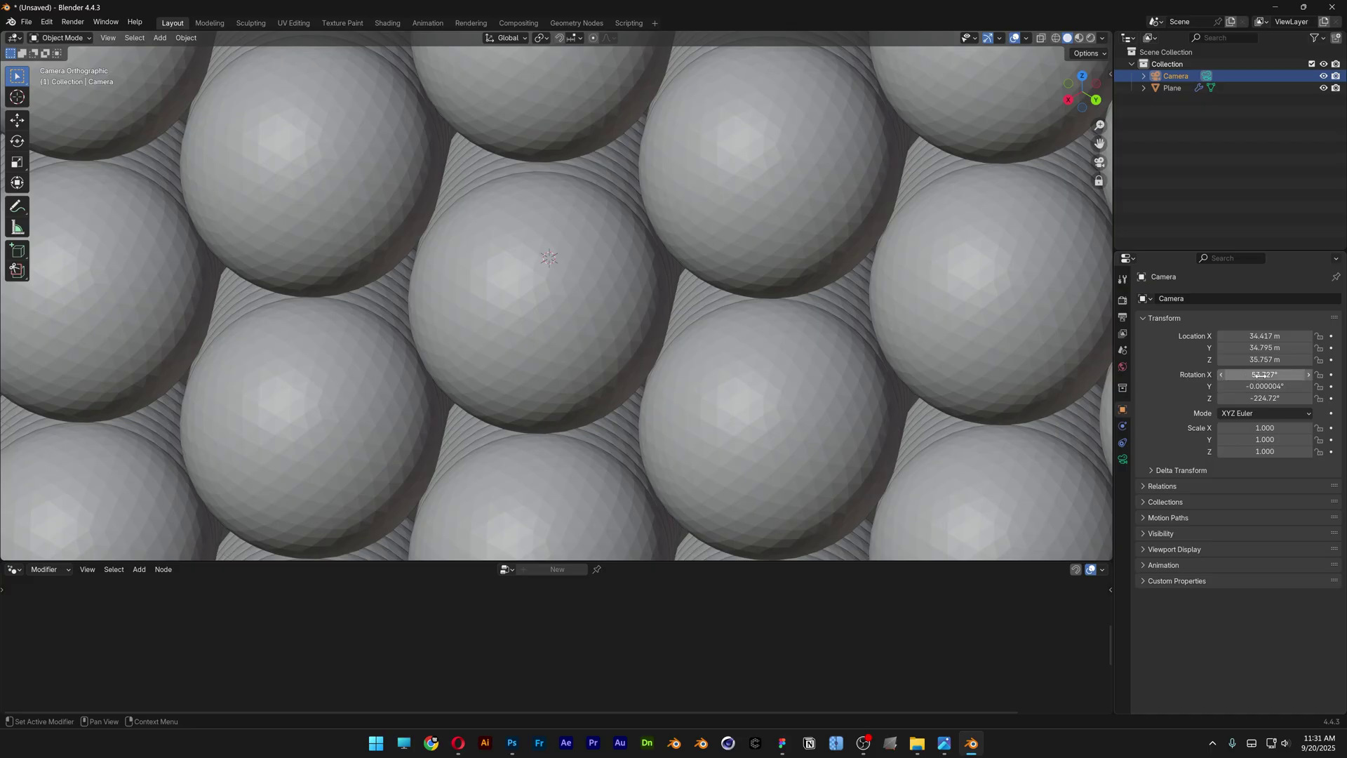
mouse_move(1263, 374)
left_mouse_down()
mouse_move(1286, 374)
mouse_move(1272, 374)
left_mouse_up()
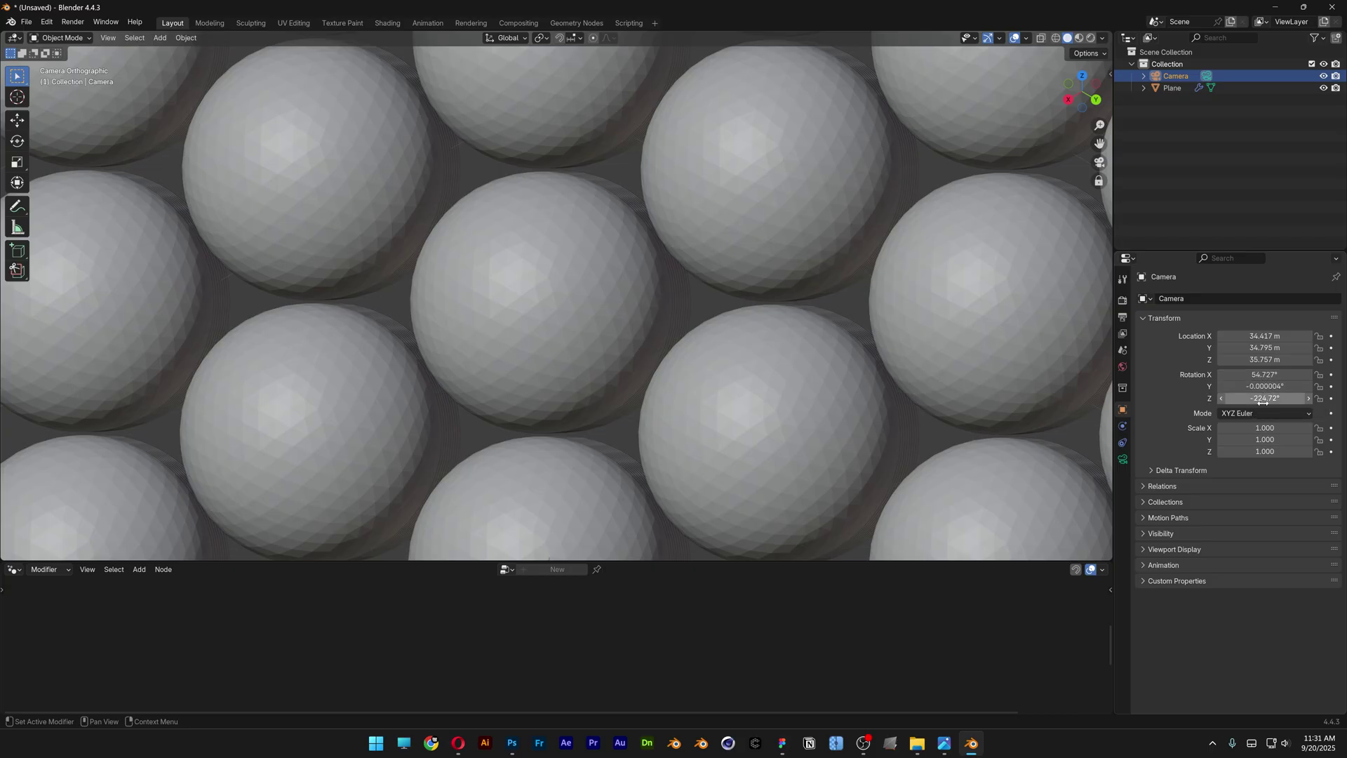
Fine-tune the camera rotation to -225° on Z and 54.734° on X so the rows of spheres line up.
left_click(1267, 401)
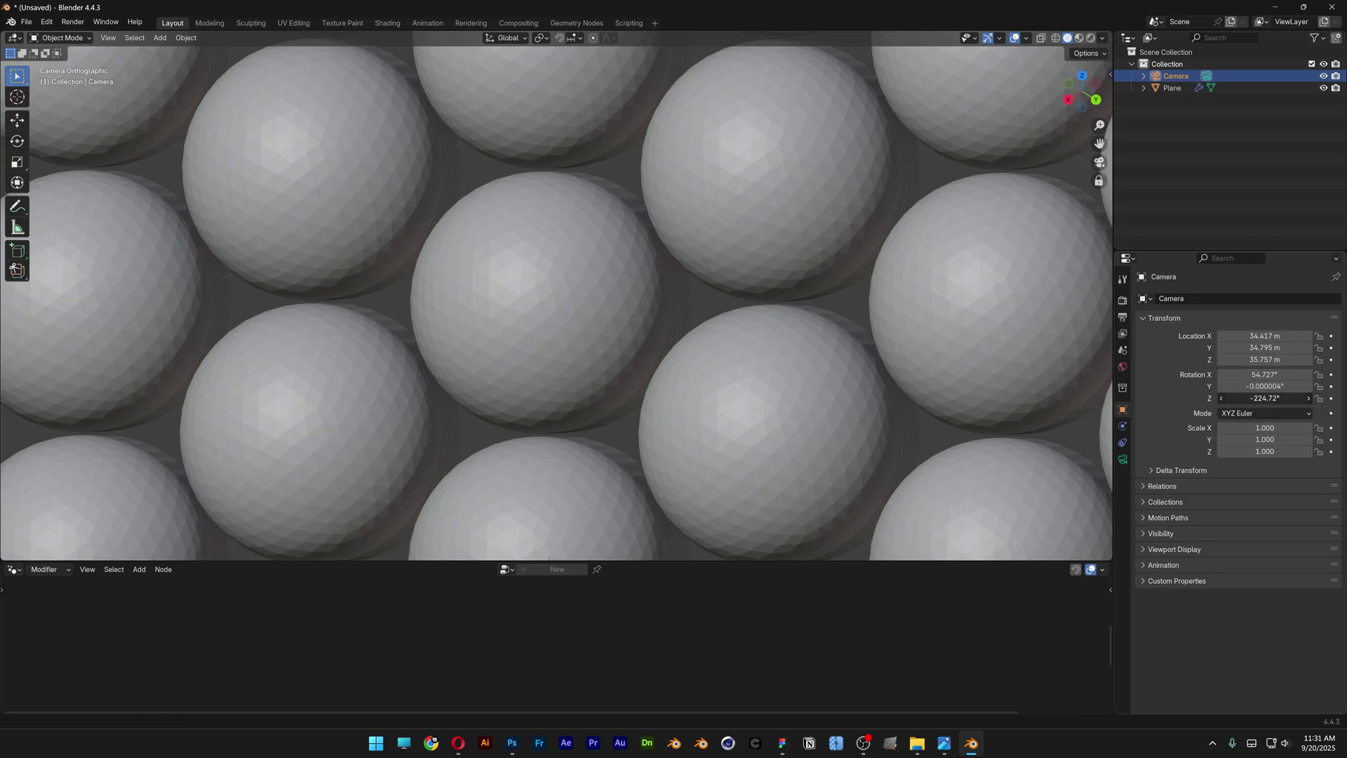
left_click(1268, 398)
key("Return")
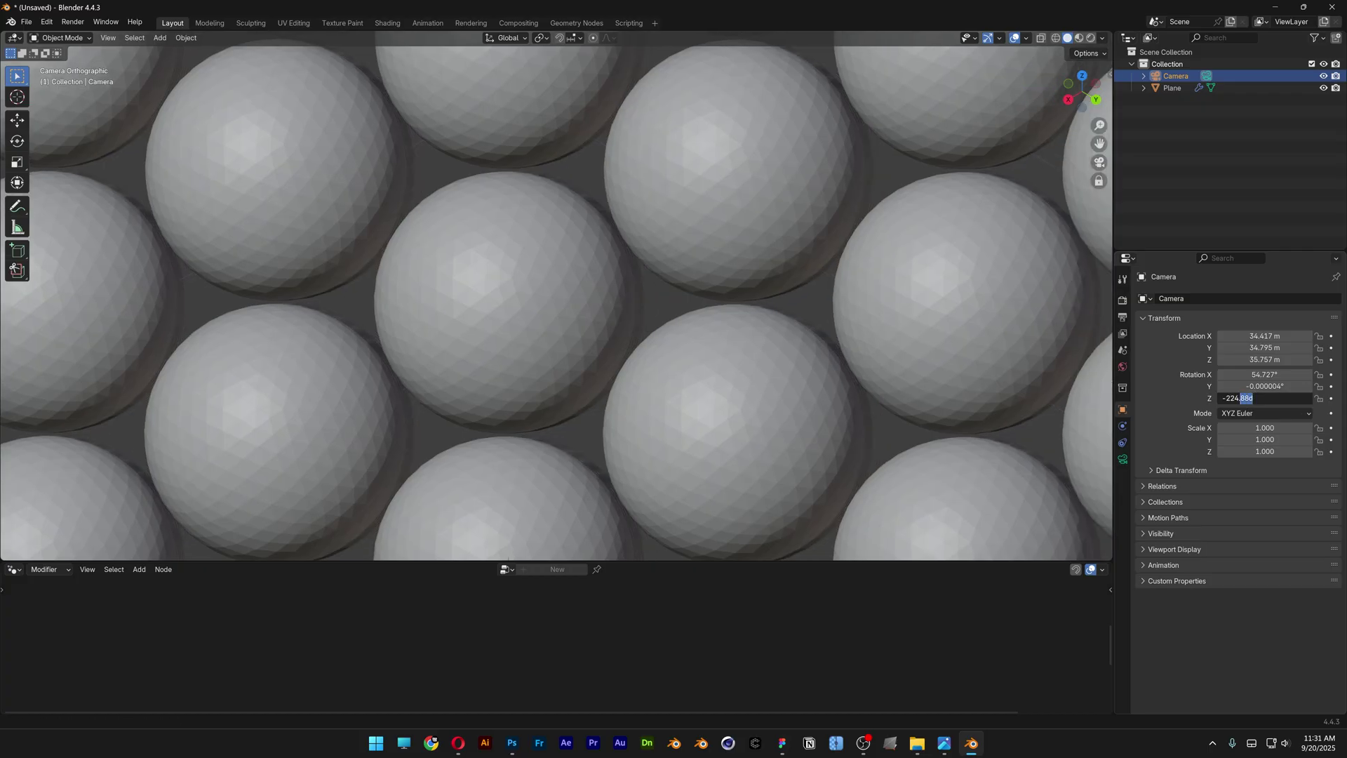
type("94")
key("Return")
left_click(1263, 397)
mouse_move(1254, 398)
left_mouse_down()
mouse_move(1235, 401)
mouse_move(1240, 375)
left_mouse_up()
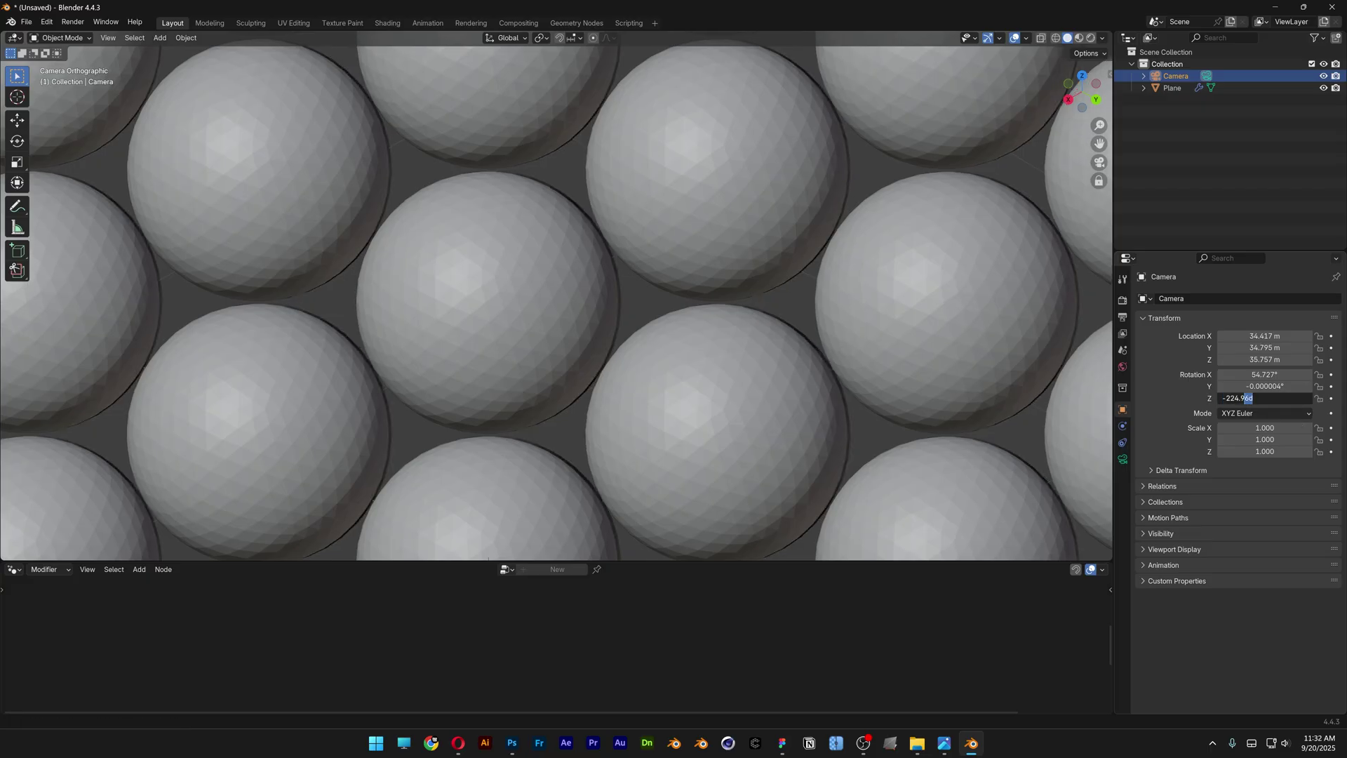
type("8")
key("Return")
left_click(1253, 398)
type("5")
key("Return")
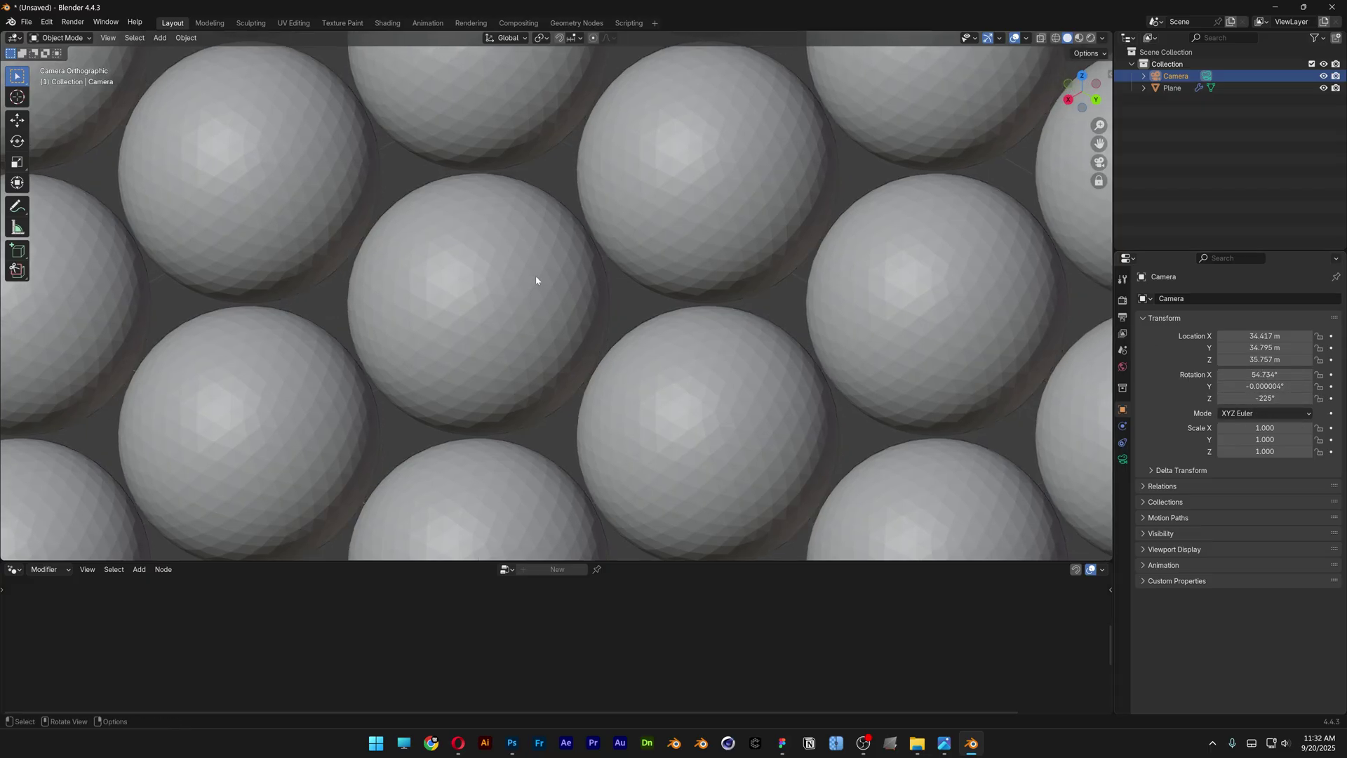
Shift the camera until the cube of spheres is centred in the square frame.
scroll(502, 275, "up", 3)
middle_click_drag(523, 275, 621, 280, "shift")
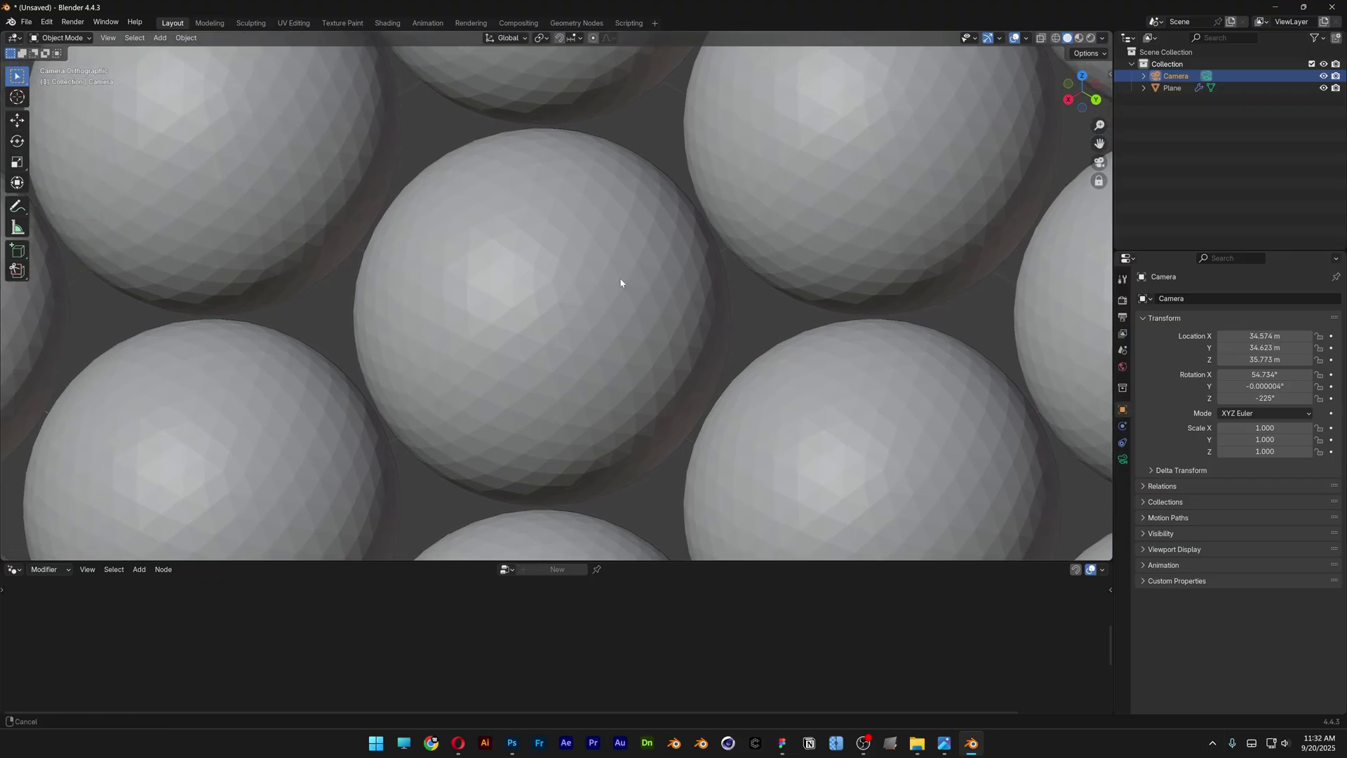
scroll(620, 282, "down", 15)
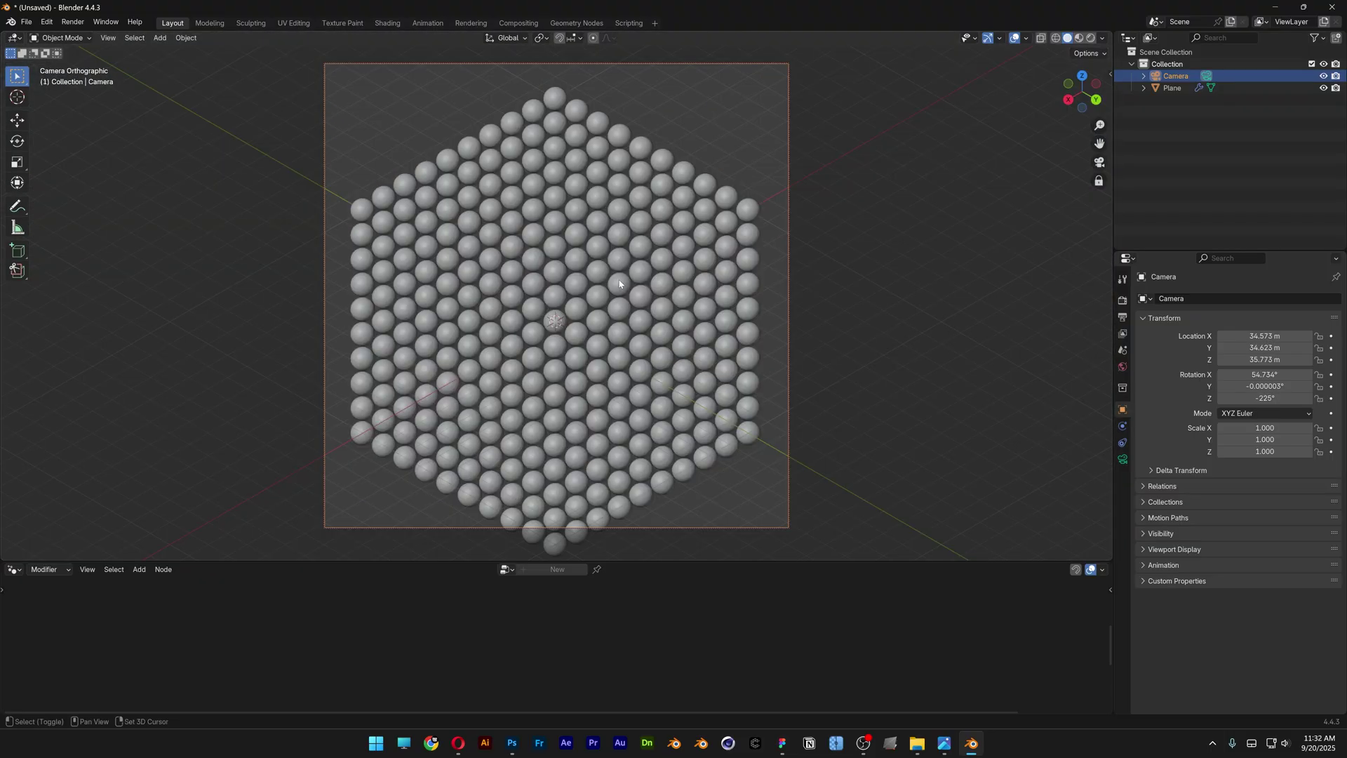
middle_click_drag(620, 284, 621, 269, "shift")
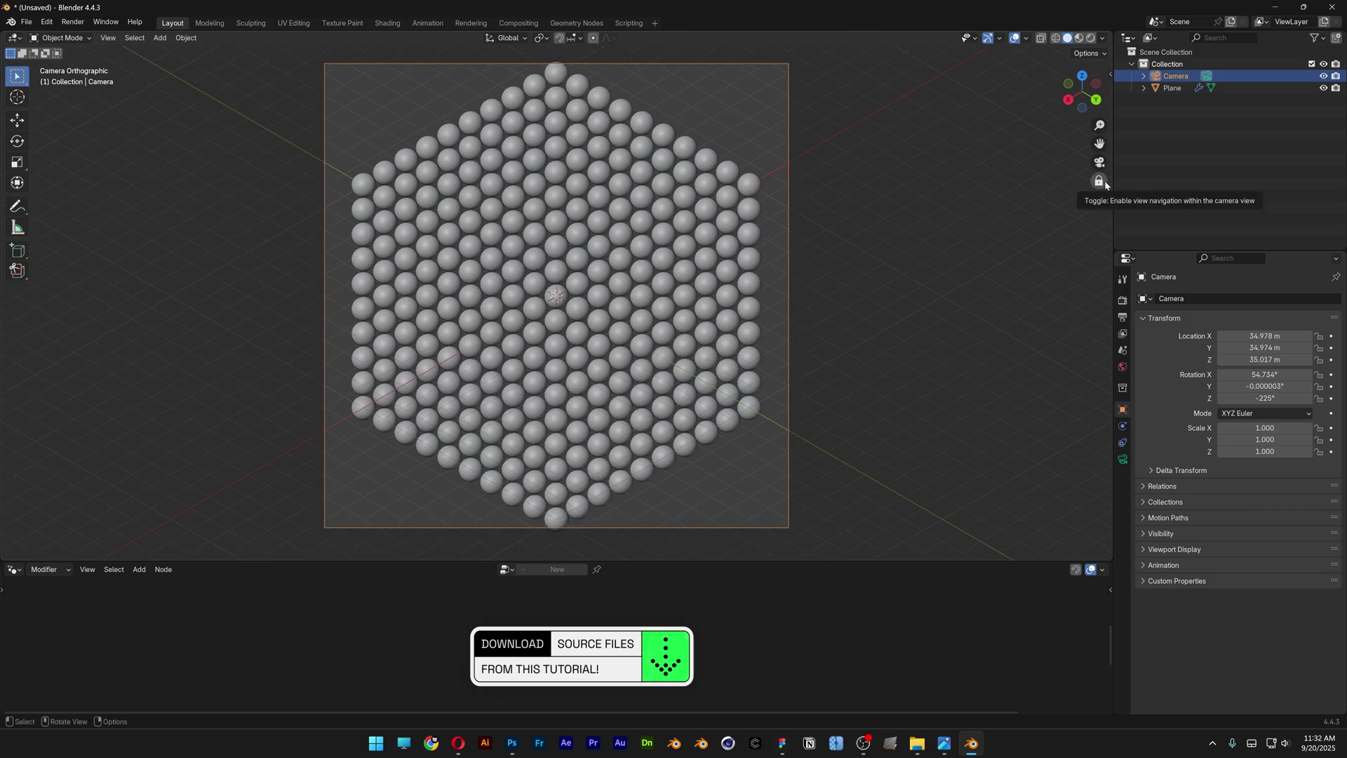
scroll(671, 244, "down", 1)
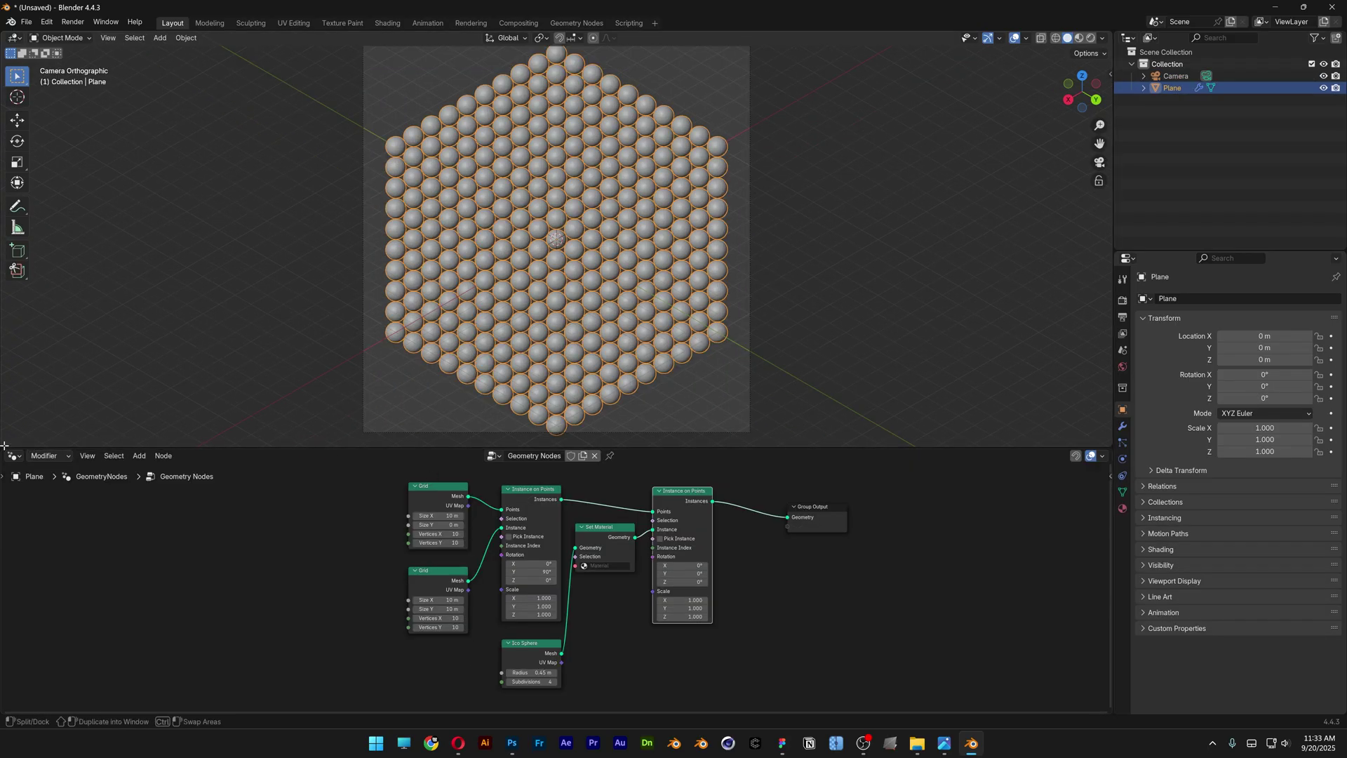
Split a Shader Editor off beside the 3D viewport and create a new material for the plane.
left_click_drag(3, 445, 558, 281)
left_click(15, 38)
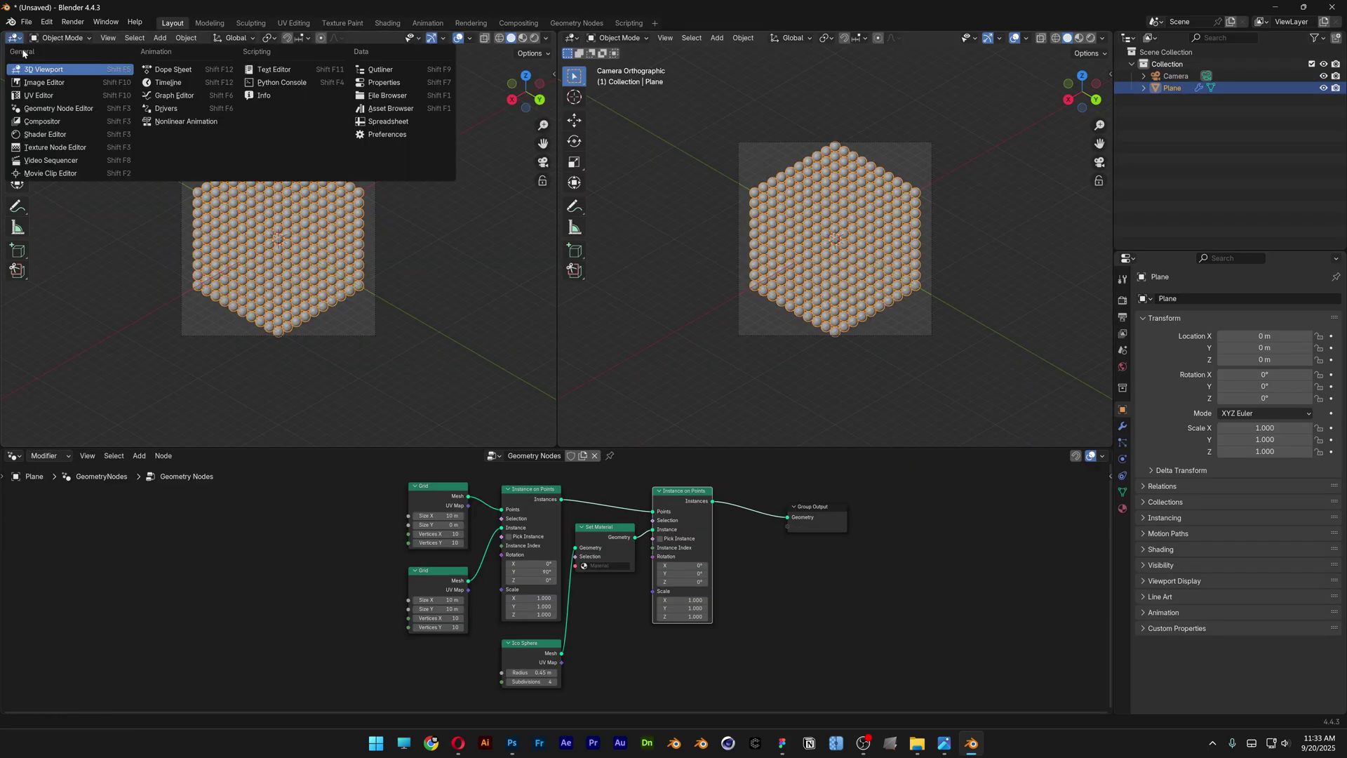
left_click(61, 135)
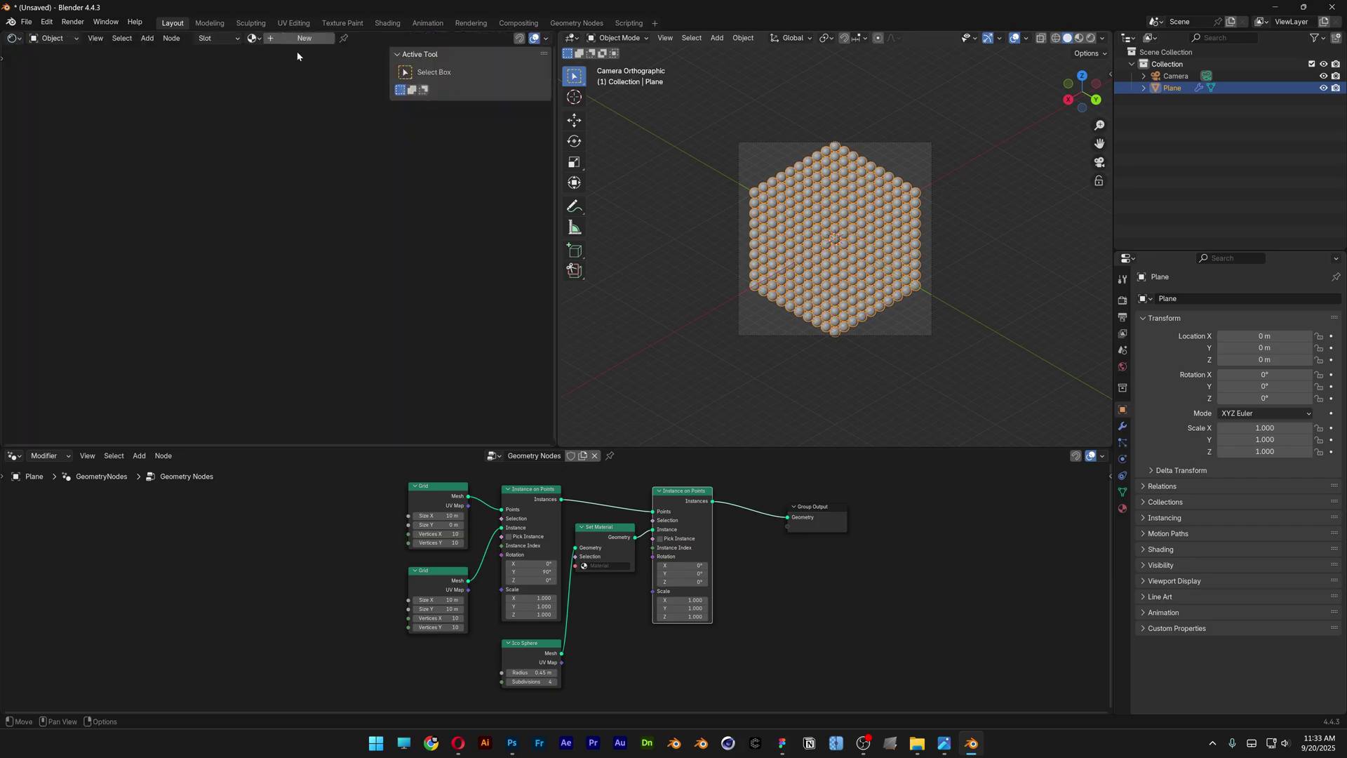
left_click(297, 41)
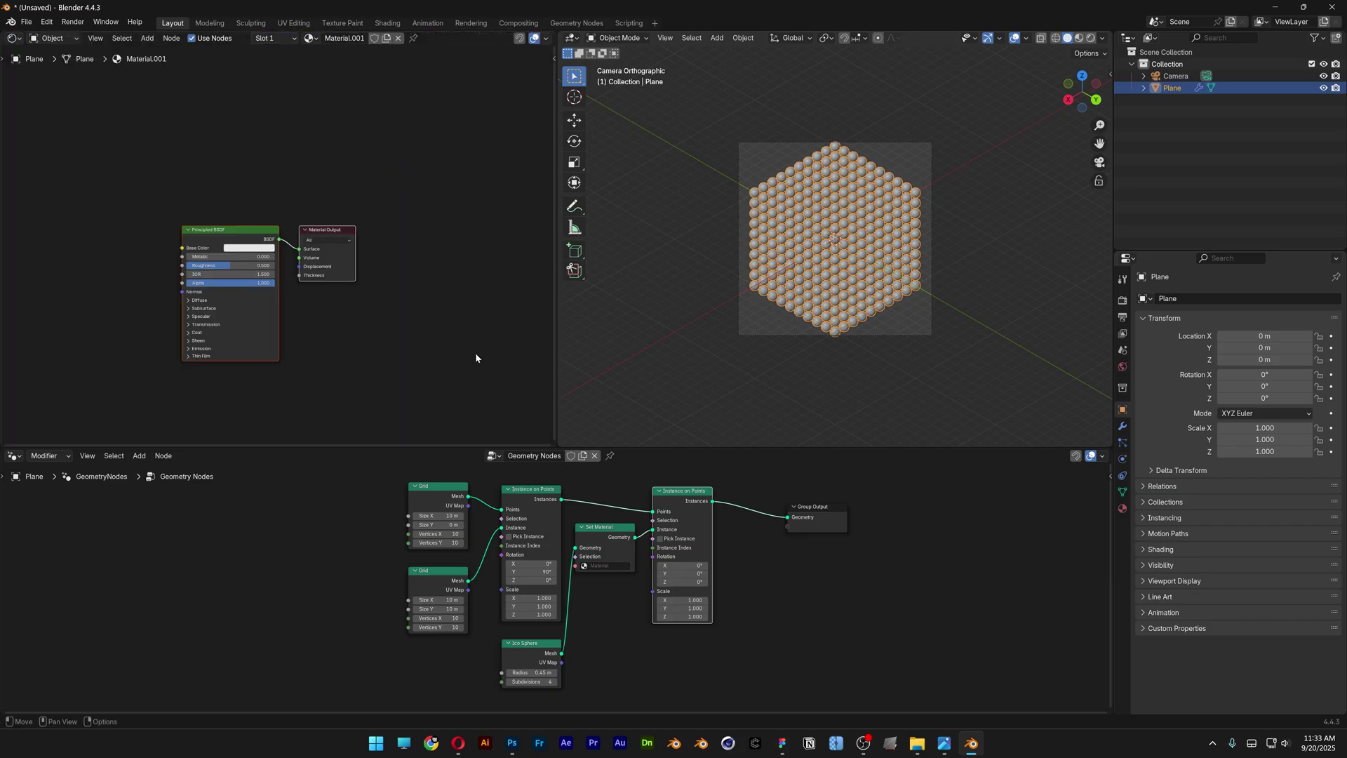
Assign Material.001 to the Set Material node.
scroll(613, 572, "up", 5)
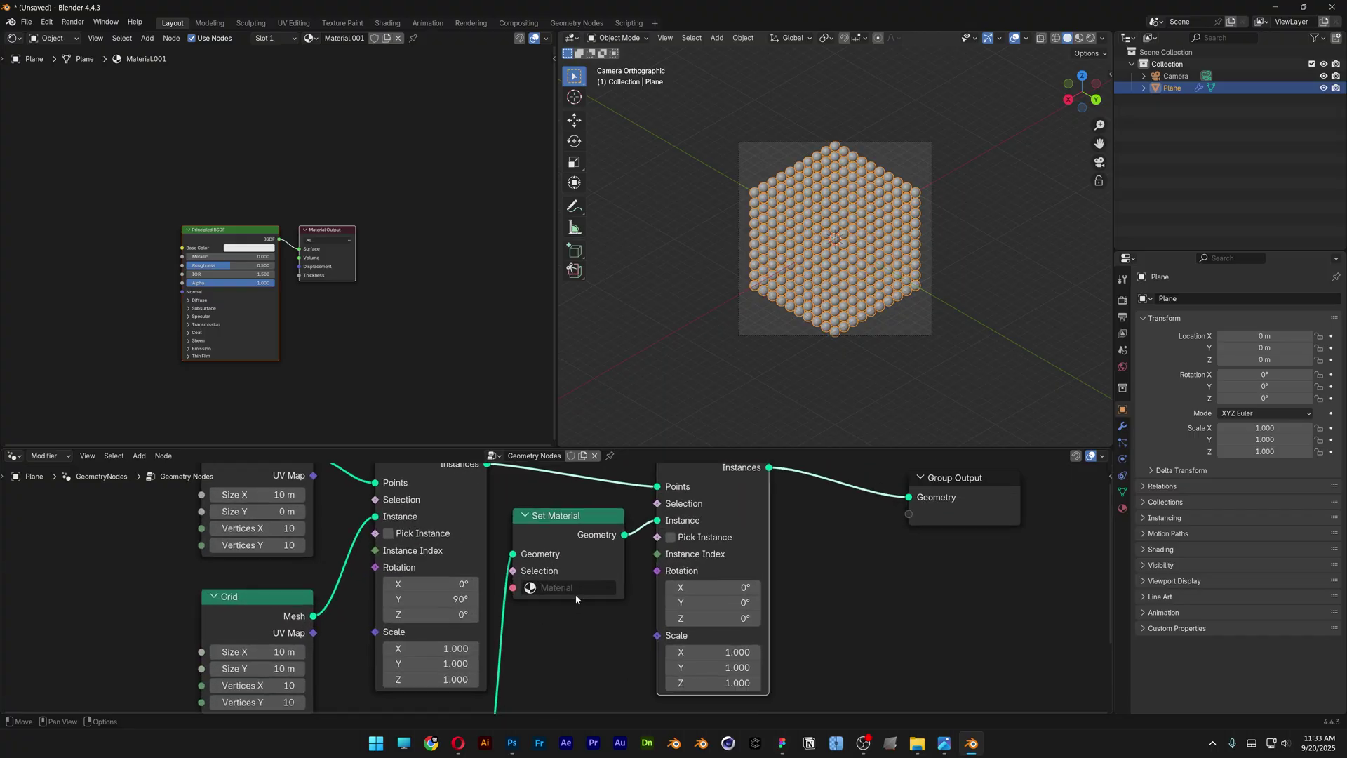
left_click(578, 586)
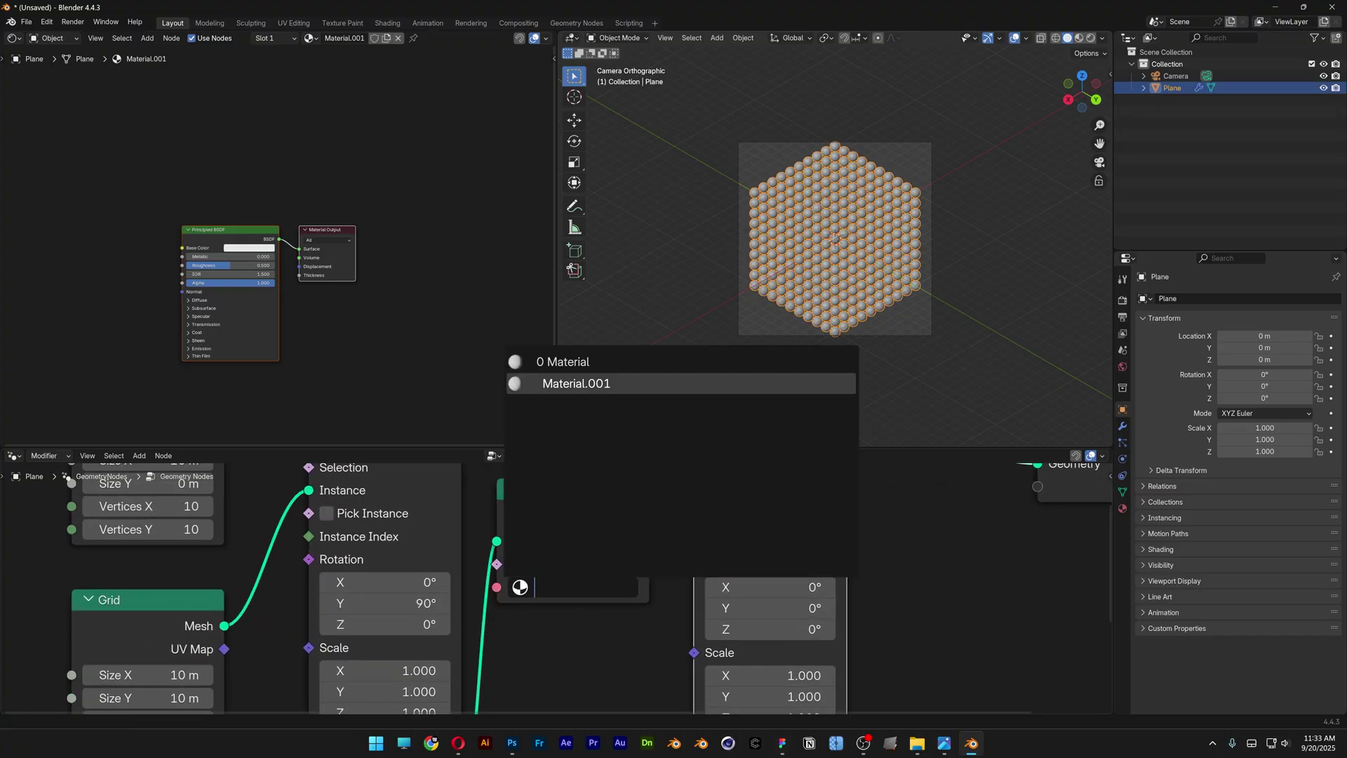
left_click(626, 383)
Replace the Principled BSDF with an Emission shader linked to the output's Surface, and add an image texture setup with Mapping to its Color.
scroll(323, 211, "up", 2)
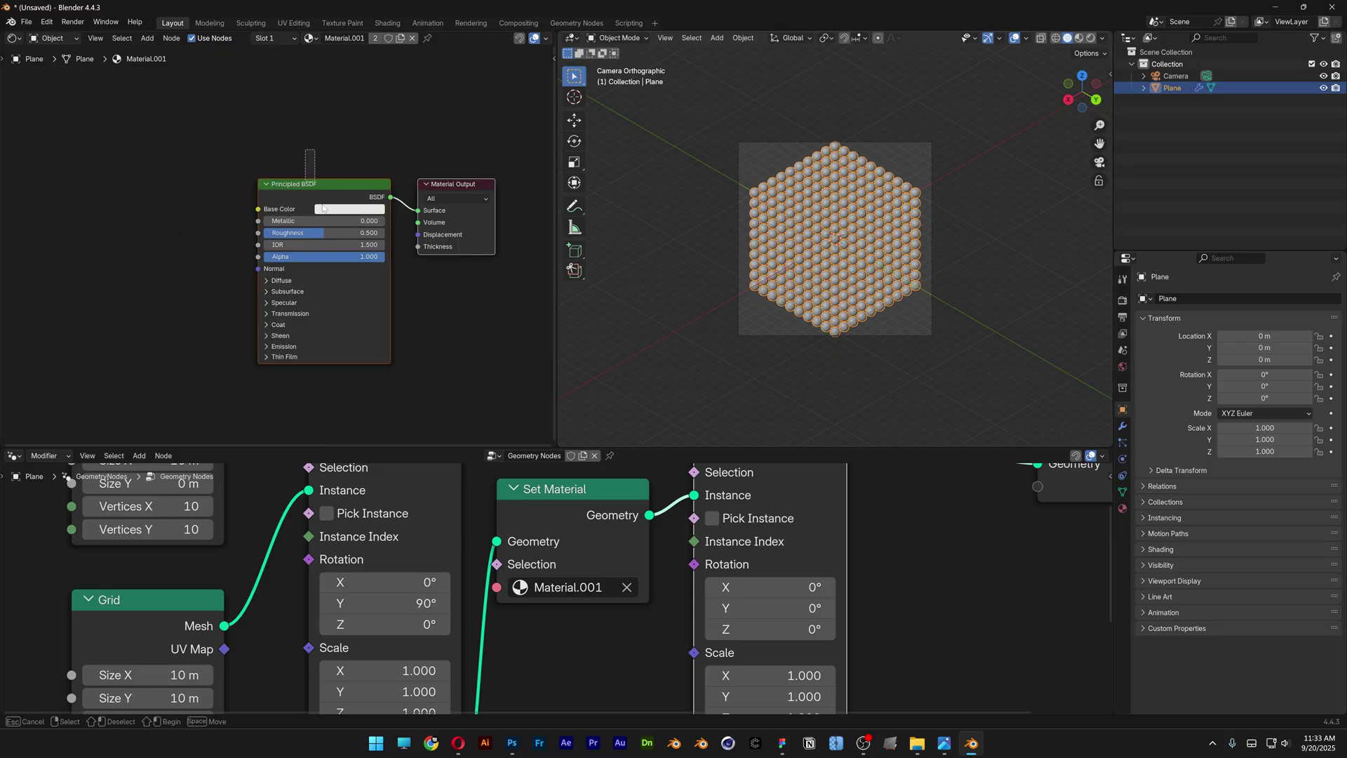
left_click_drag(322, 208, 345, 289)
key("x")
key("shift+a")
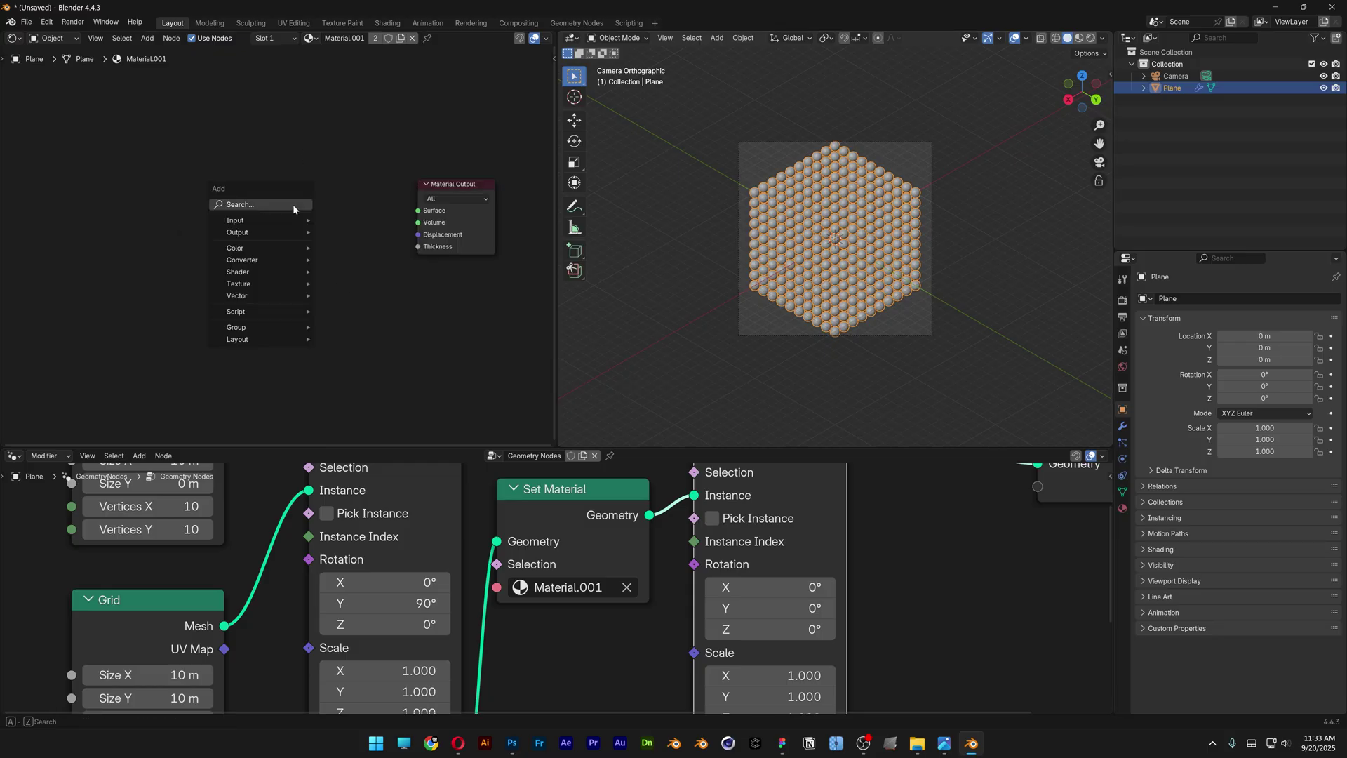
type("emis")
key("Return")
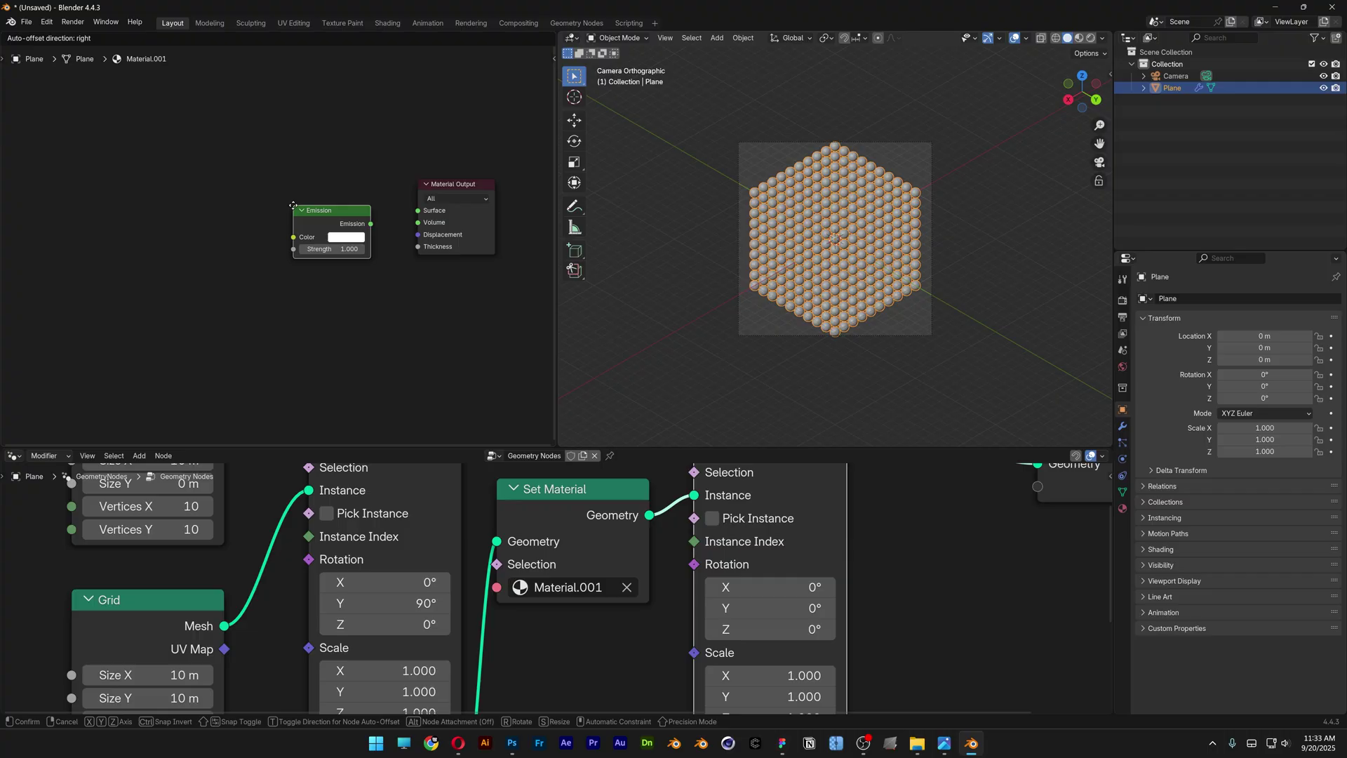
left_click(293, 205)
left_click_drag(370, 223, 419, 210)
key("ctrl+t")
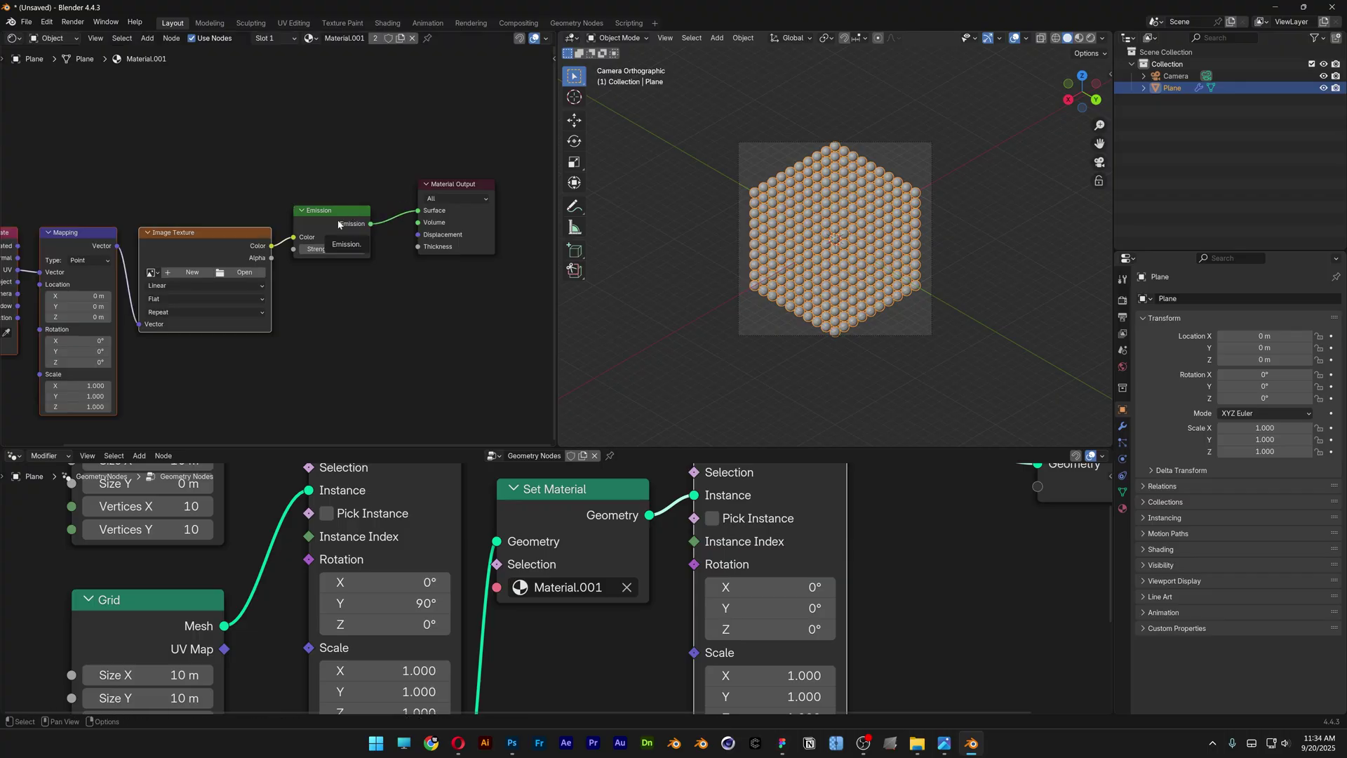
Look up the Node Wrangler add-on in the preferences to check that it is enabled.
left_click(47, 21)
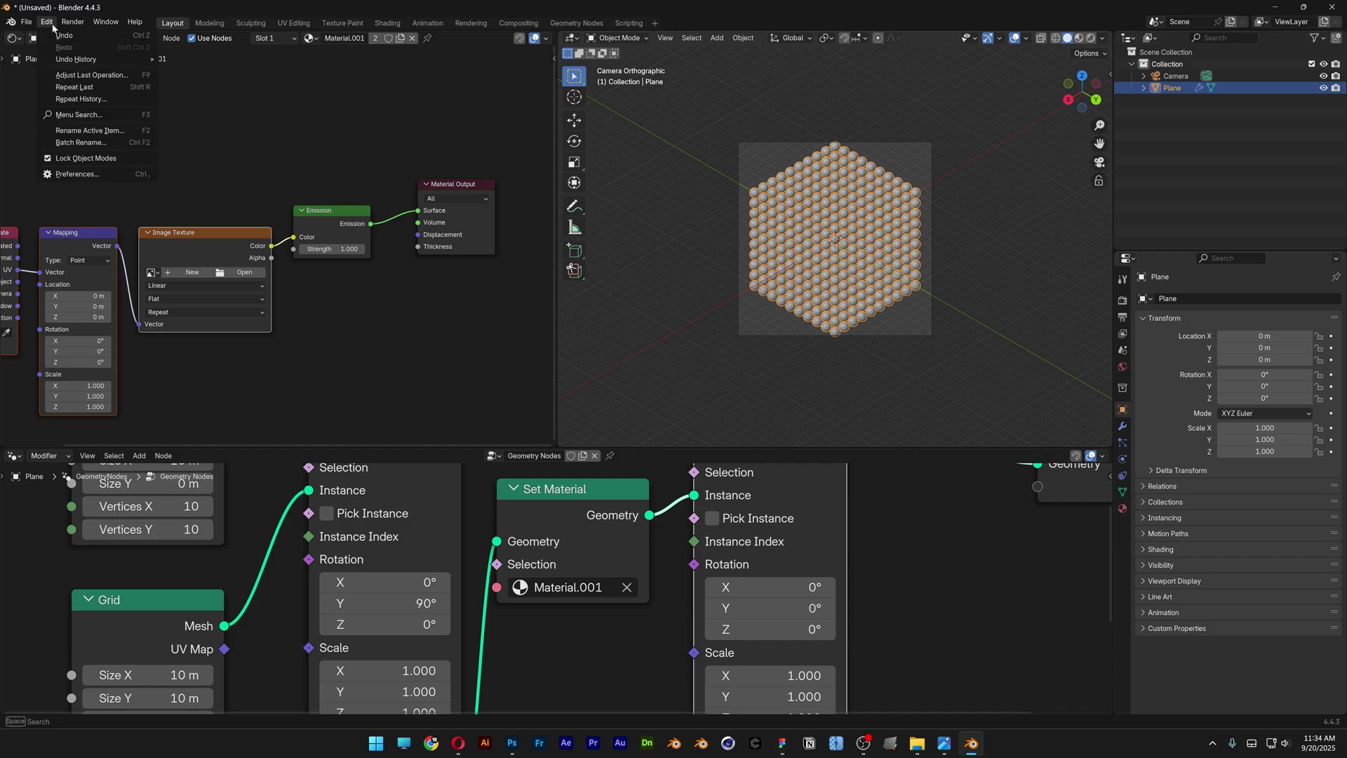
left_click(77, 174)
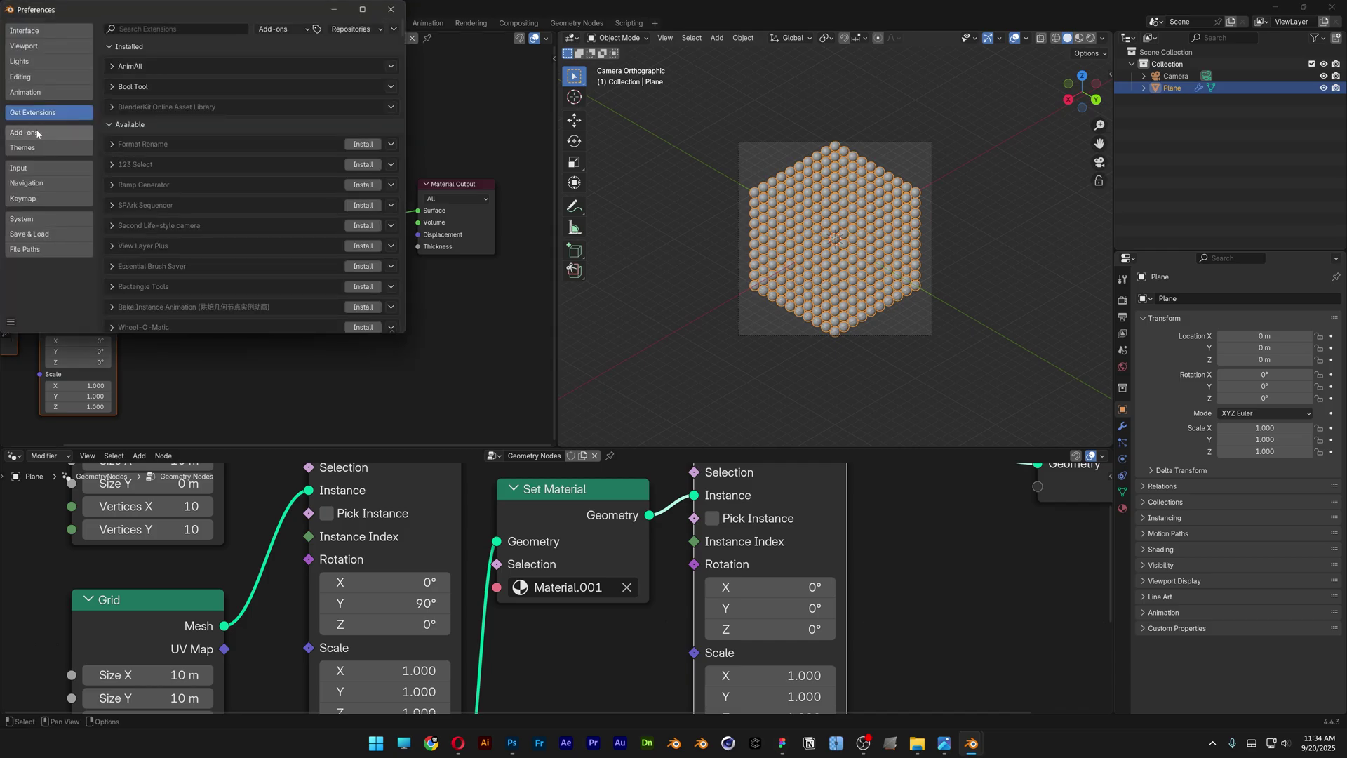
left_click(49, 131)
left_click(140, 28)
type("node w")
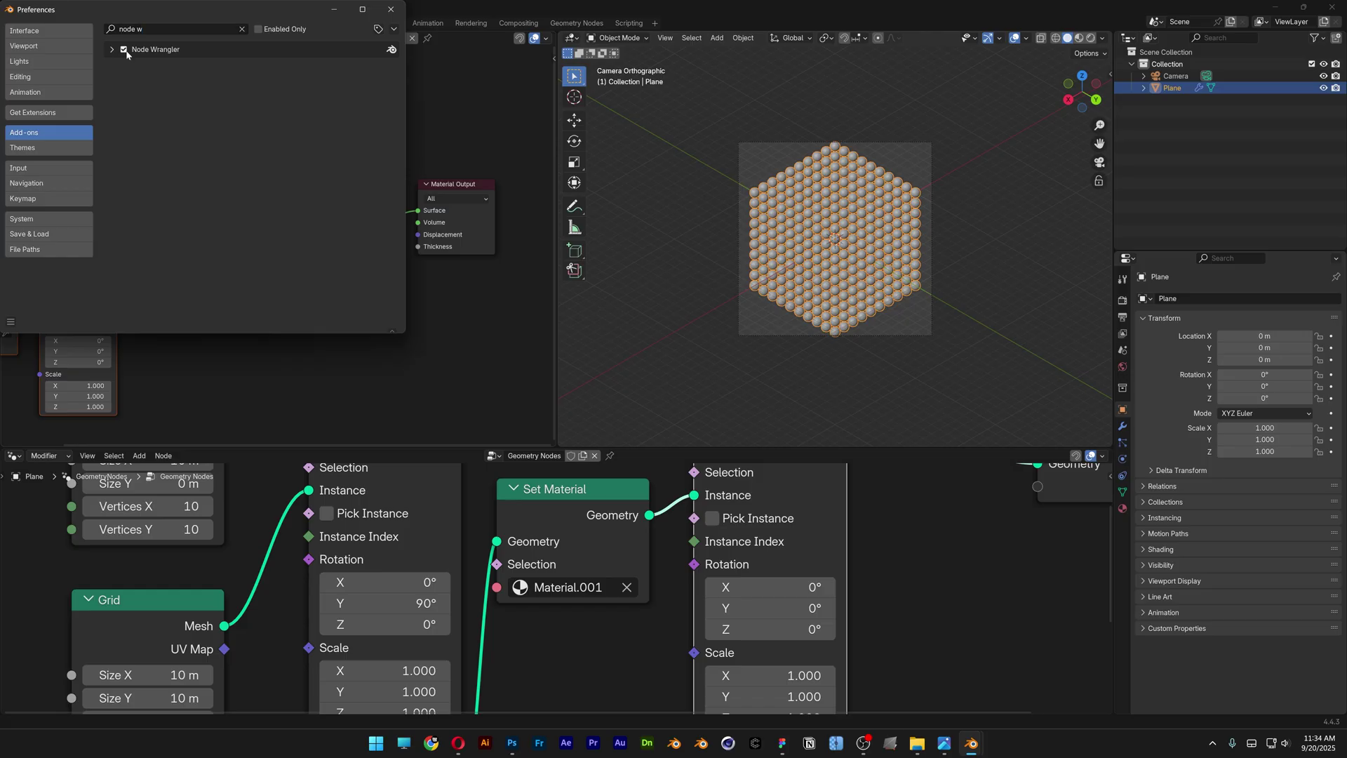
left_click(391, 9)
Replace the Image Texture in the material with a Color Ramp linked between the Mapping's Vector and the Emission's Color.
key("Home")
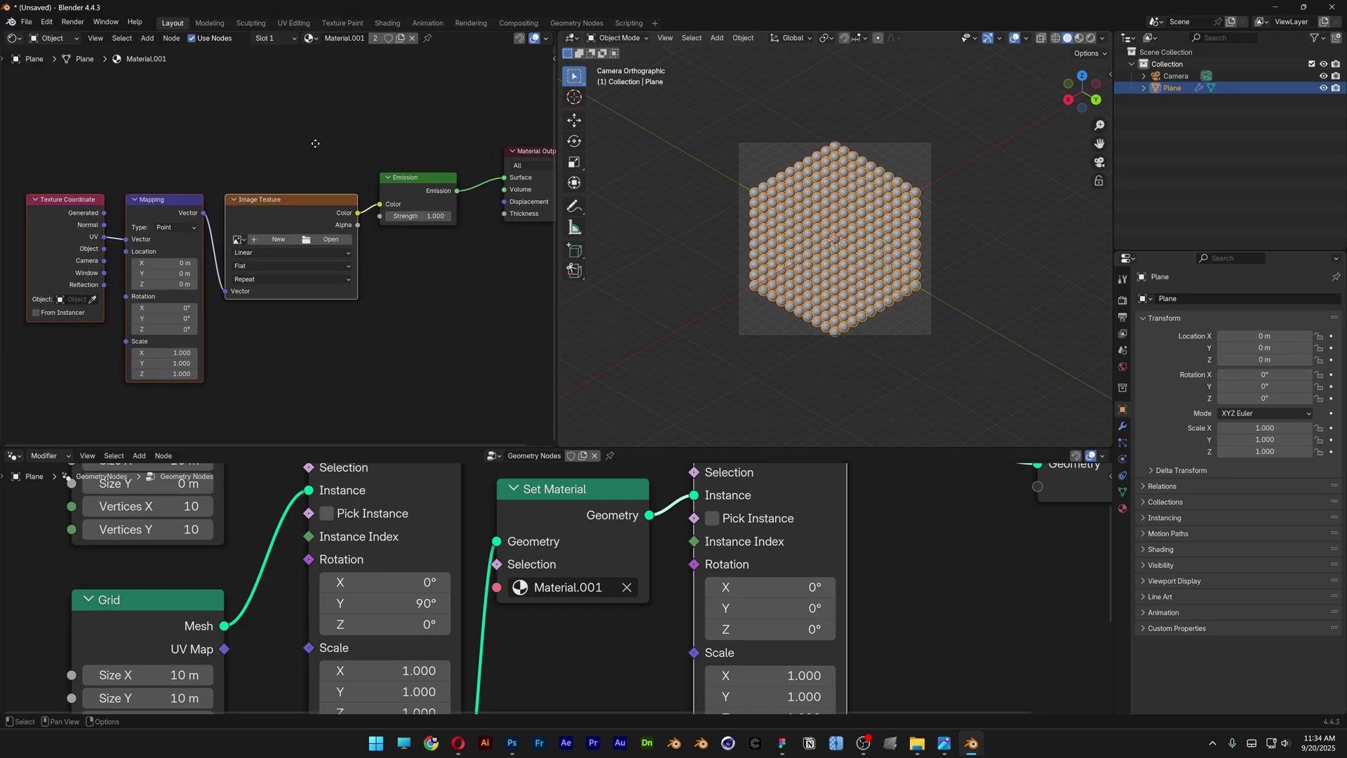
left_click(323, 263)
key("x")
key("shift+a")
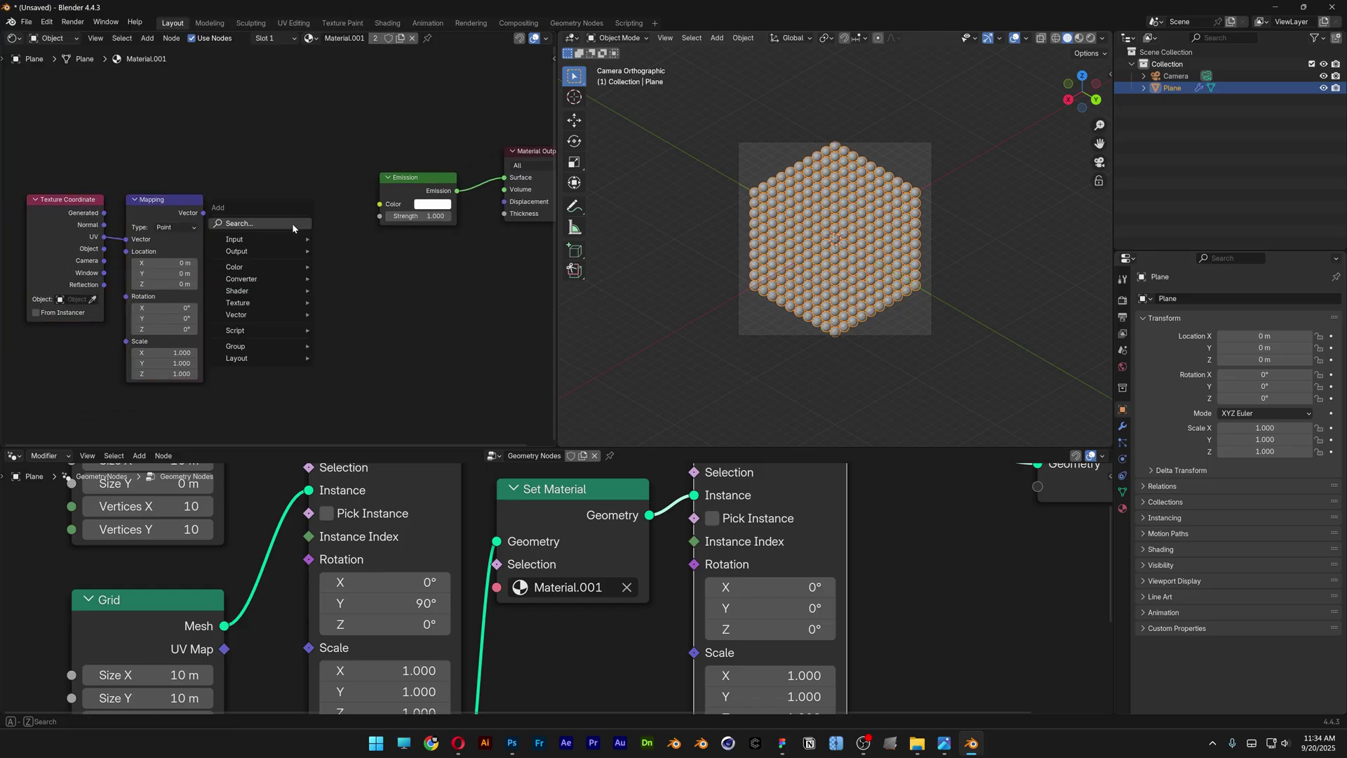
type("col r")
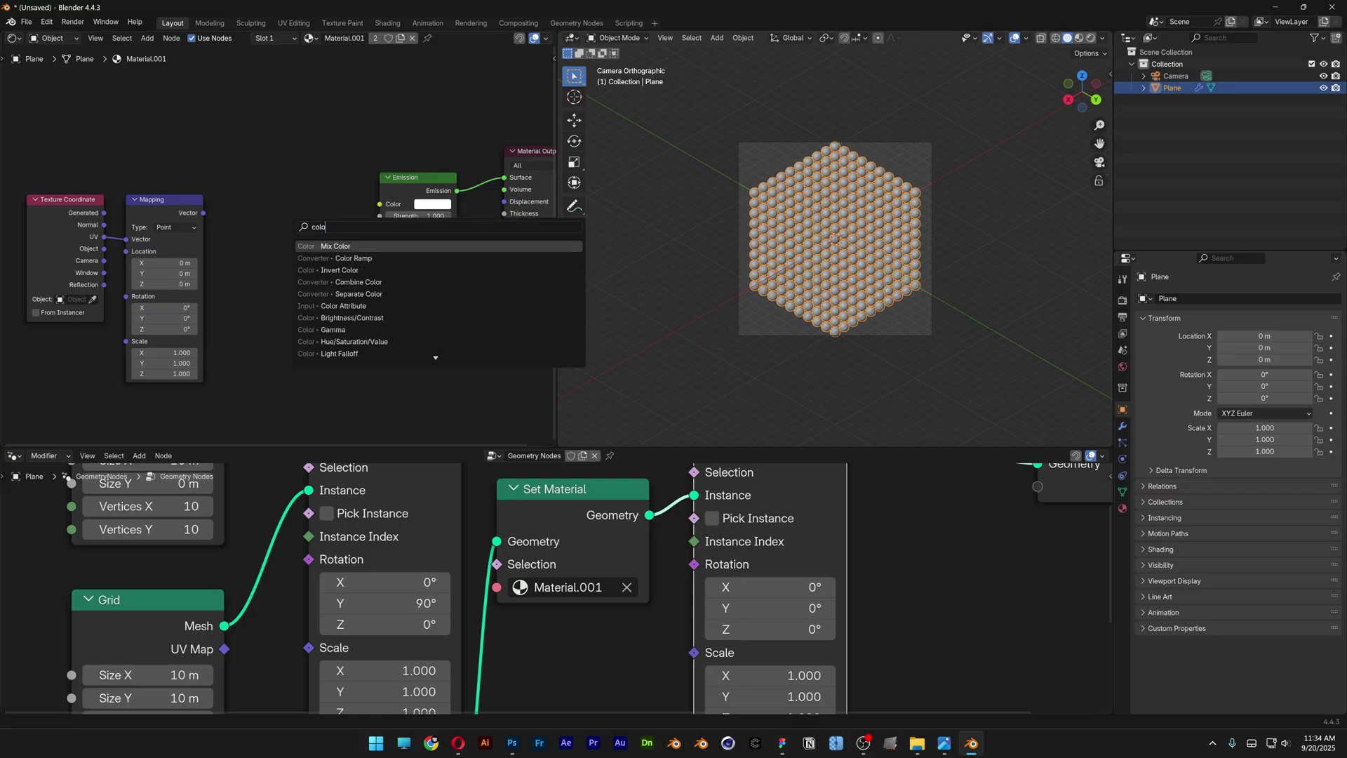
key("Return")
left_click(214, 164)
left_click_drag(204, 212, 221, 274)
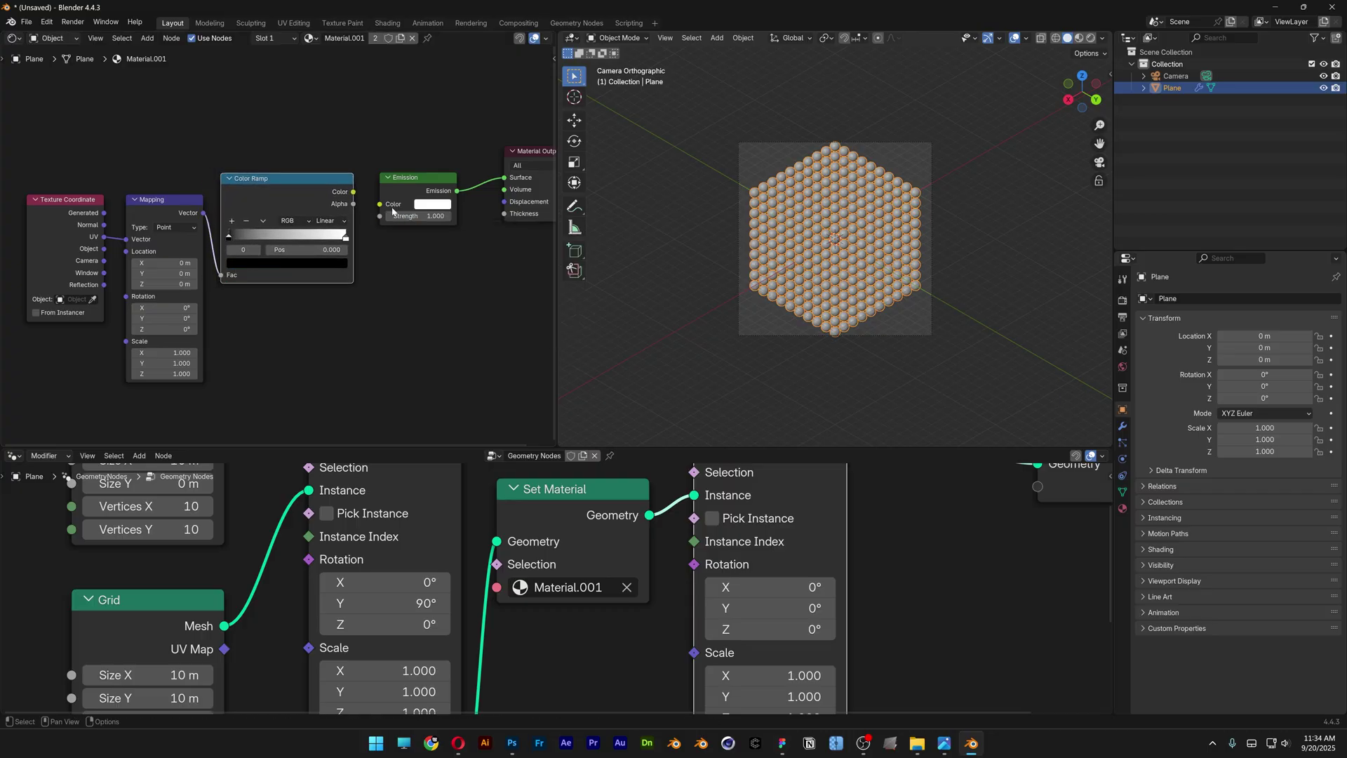
left_click_drag(354, 191, 380, 204)
Feed the Mapping node from the Object texture coordinates and set its type to Texture.
left_click_drag(103, 249, 127, 239)
left_click(175, 227)
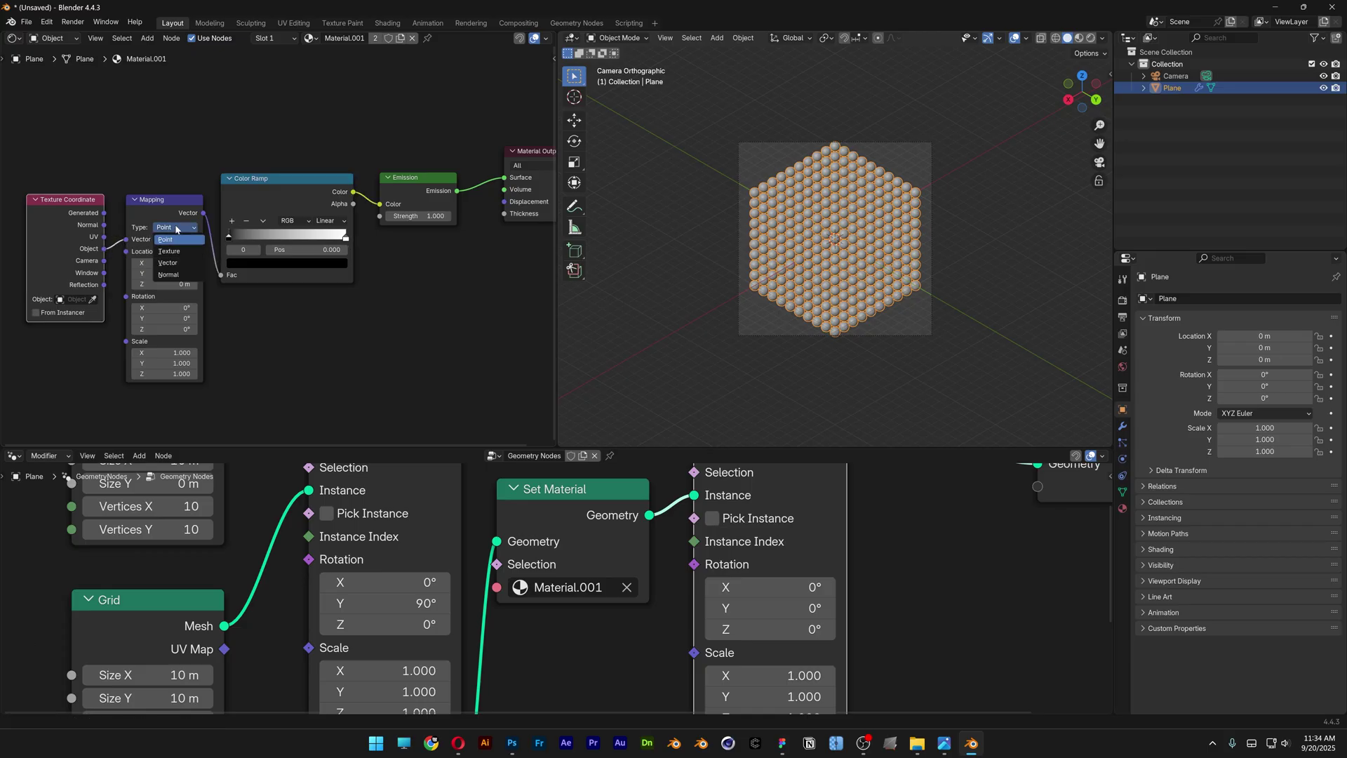
left_click(179, 250)
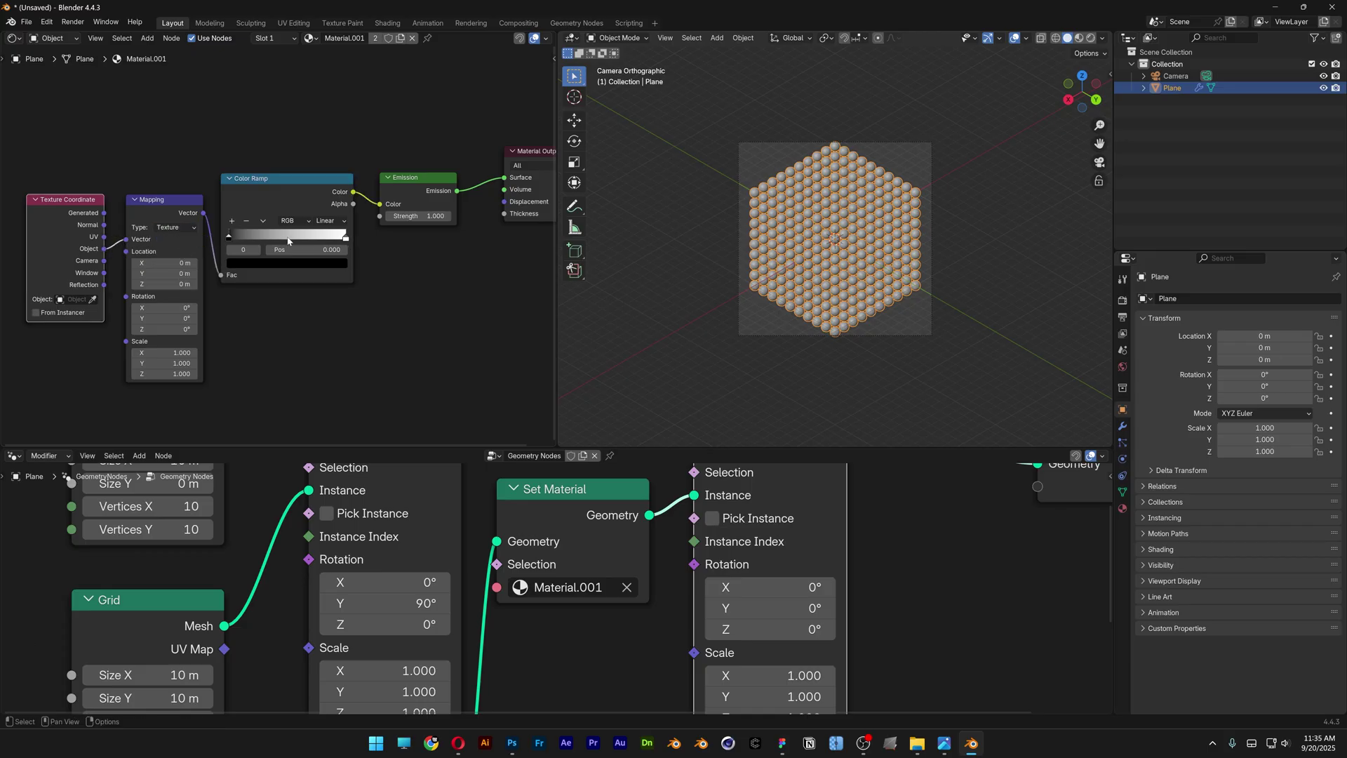
Set the material Color Ramp's interpolation to Constant and switch the 3D viewport to rendered shading.
left_click(331, 222)
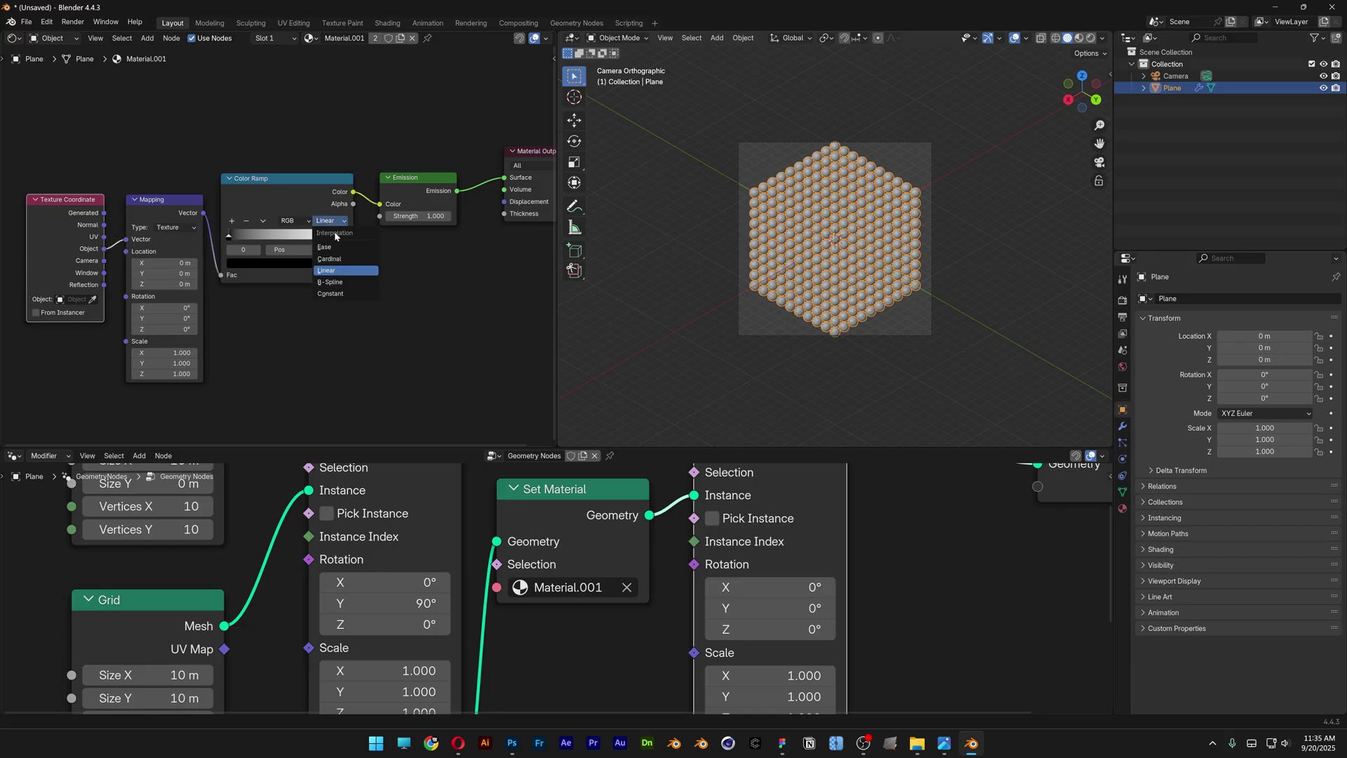
left_click(346, 294)
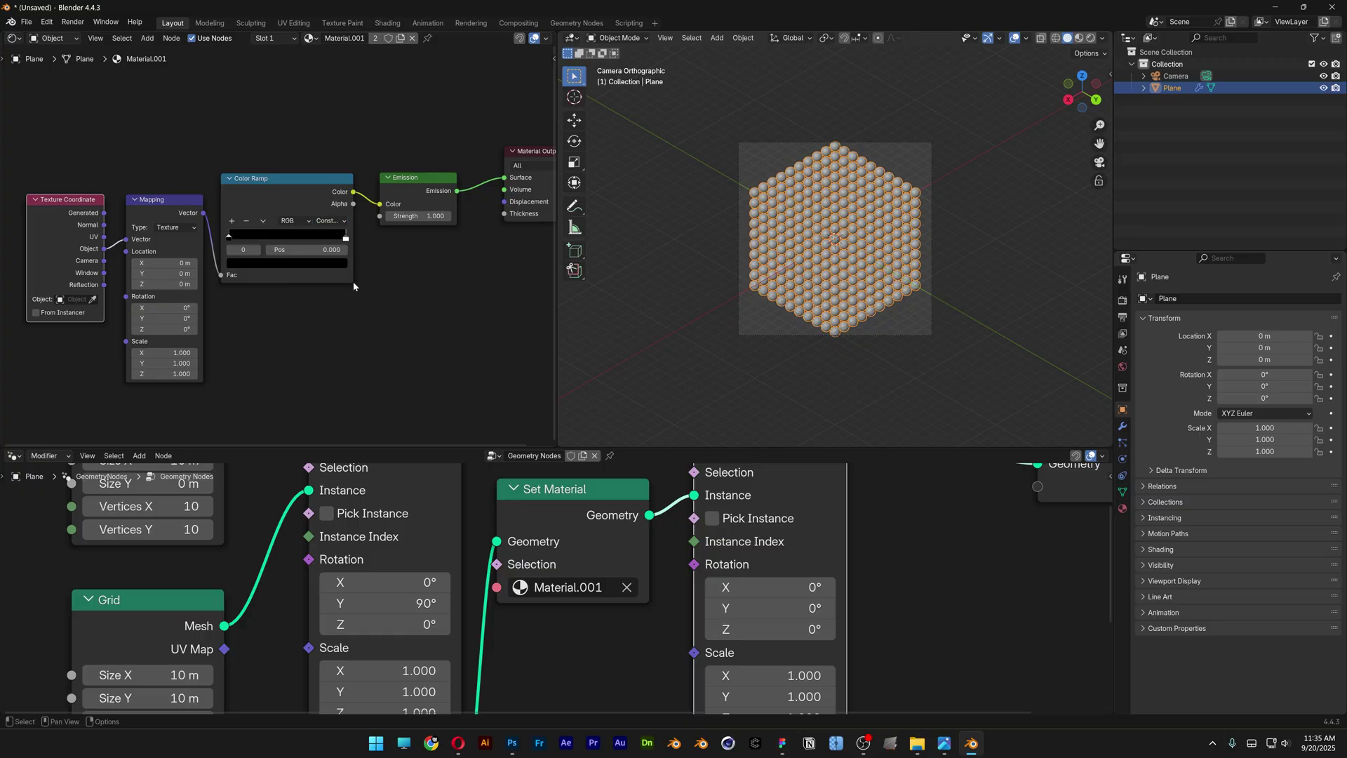
left_click(1092, 42)
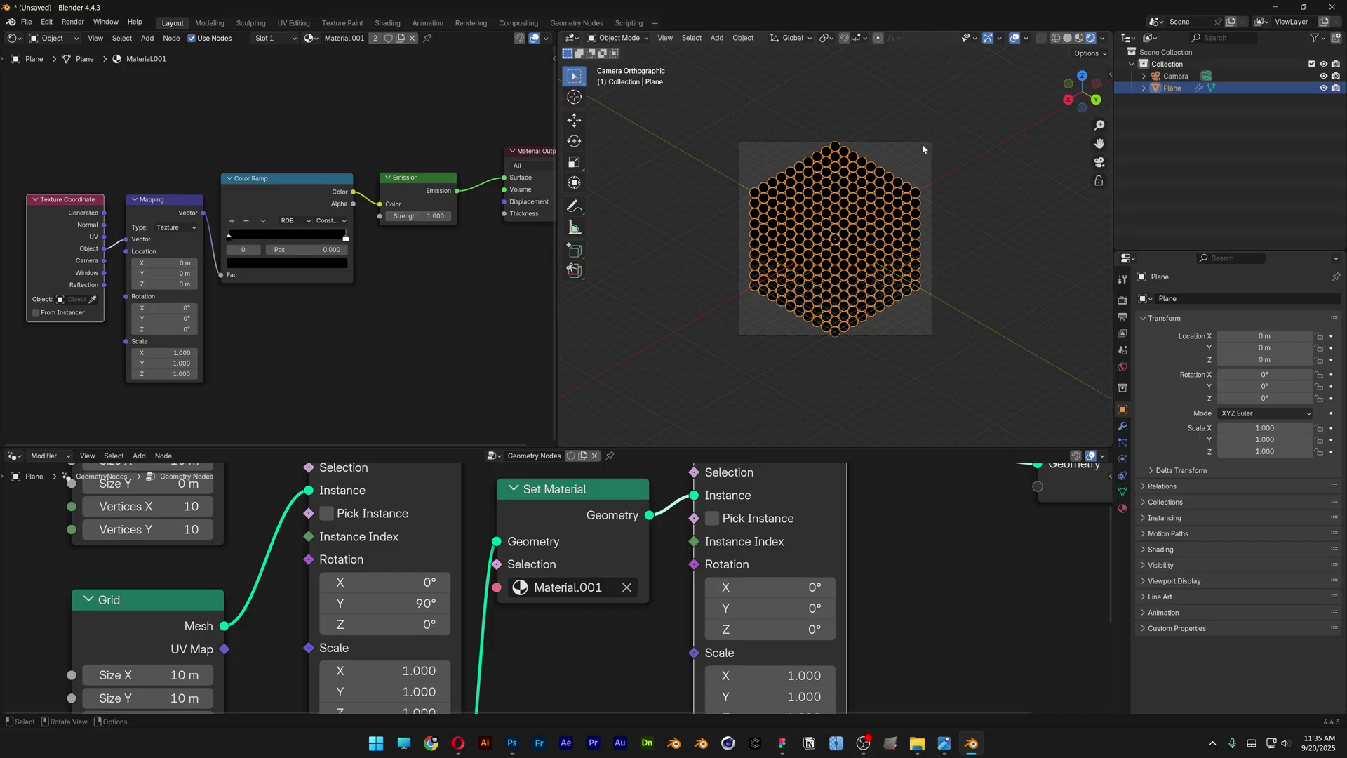
Darken the world background color to black.
left_click(1123, 367)
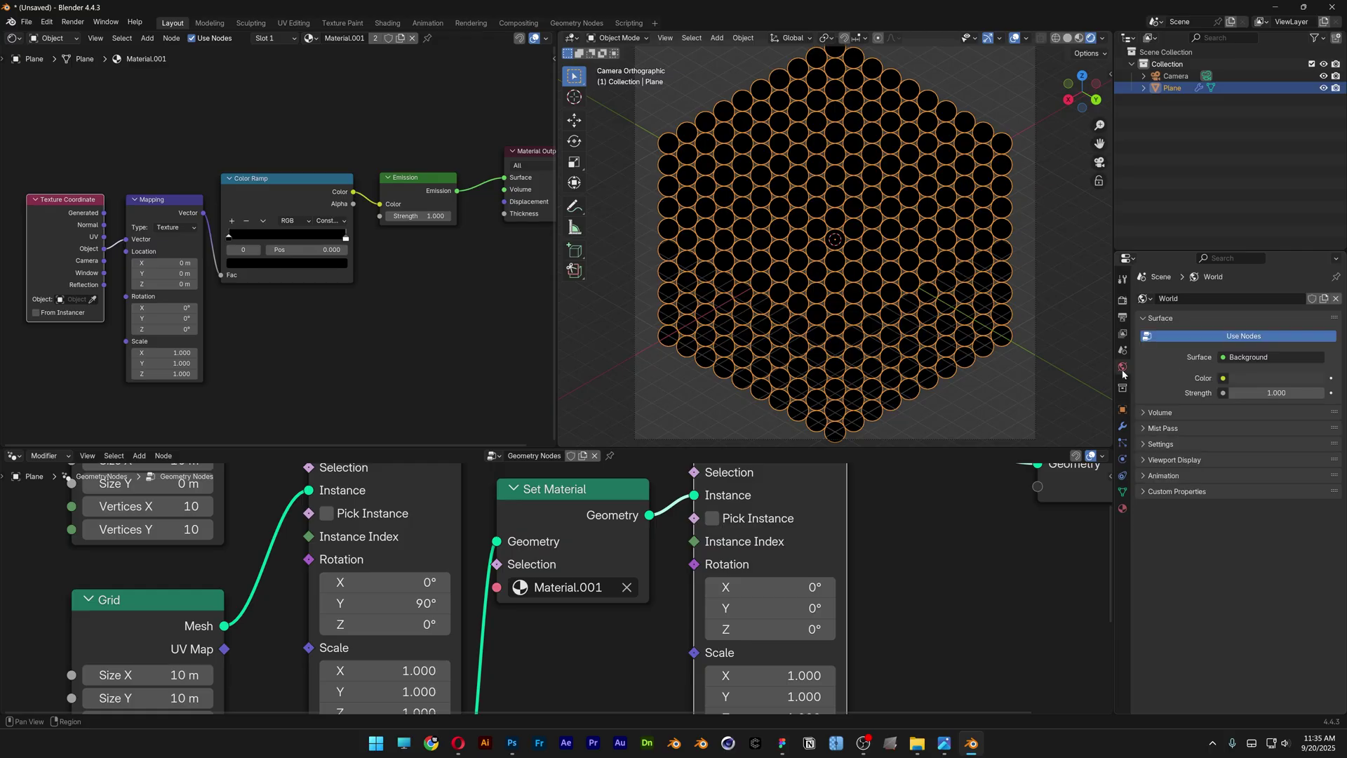
left_click(1257, 378)
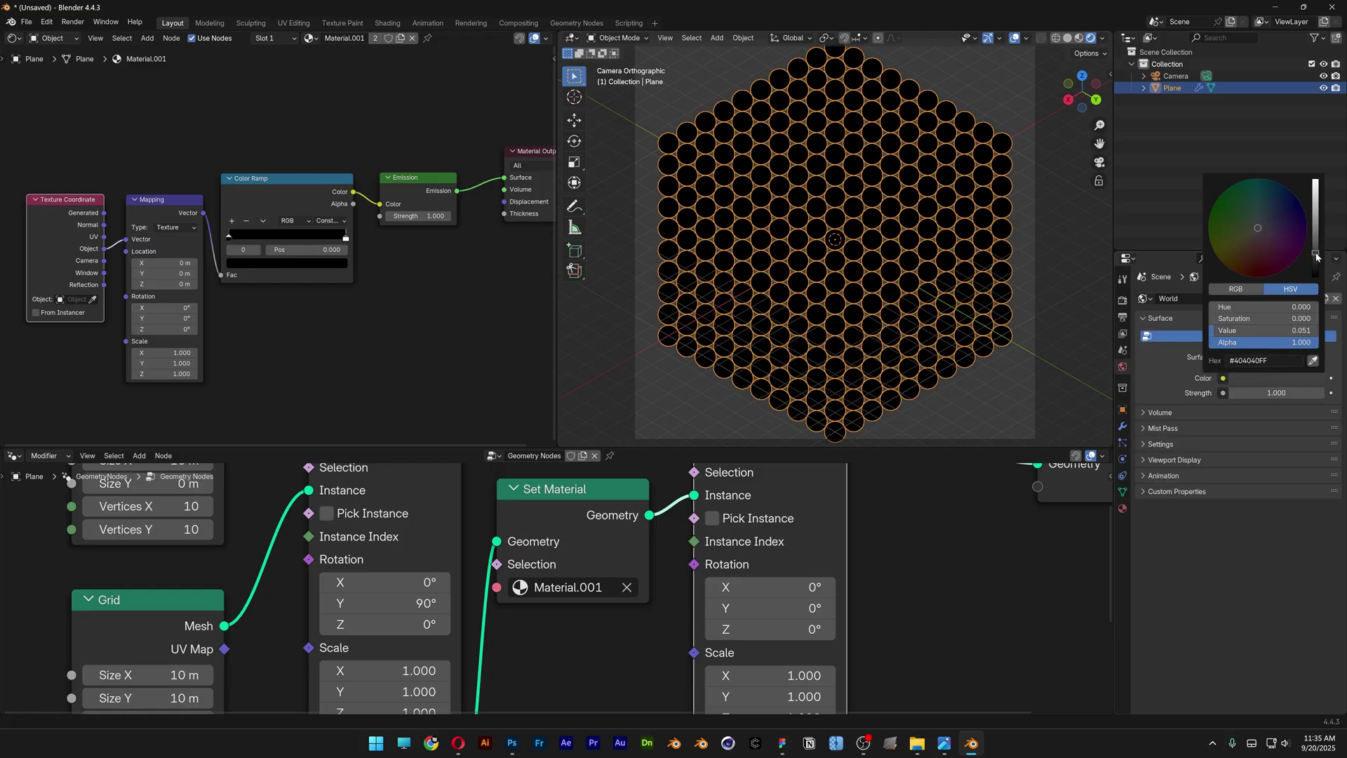
left_click_drag(1316, 256, 1316, 270)
Change the render engine to Cycles and its device to GPU Compute.
left_click(1123, 301)
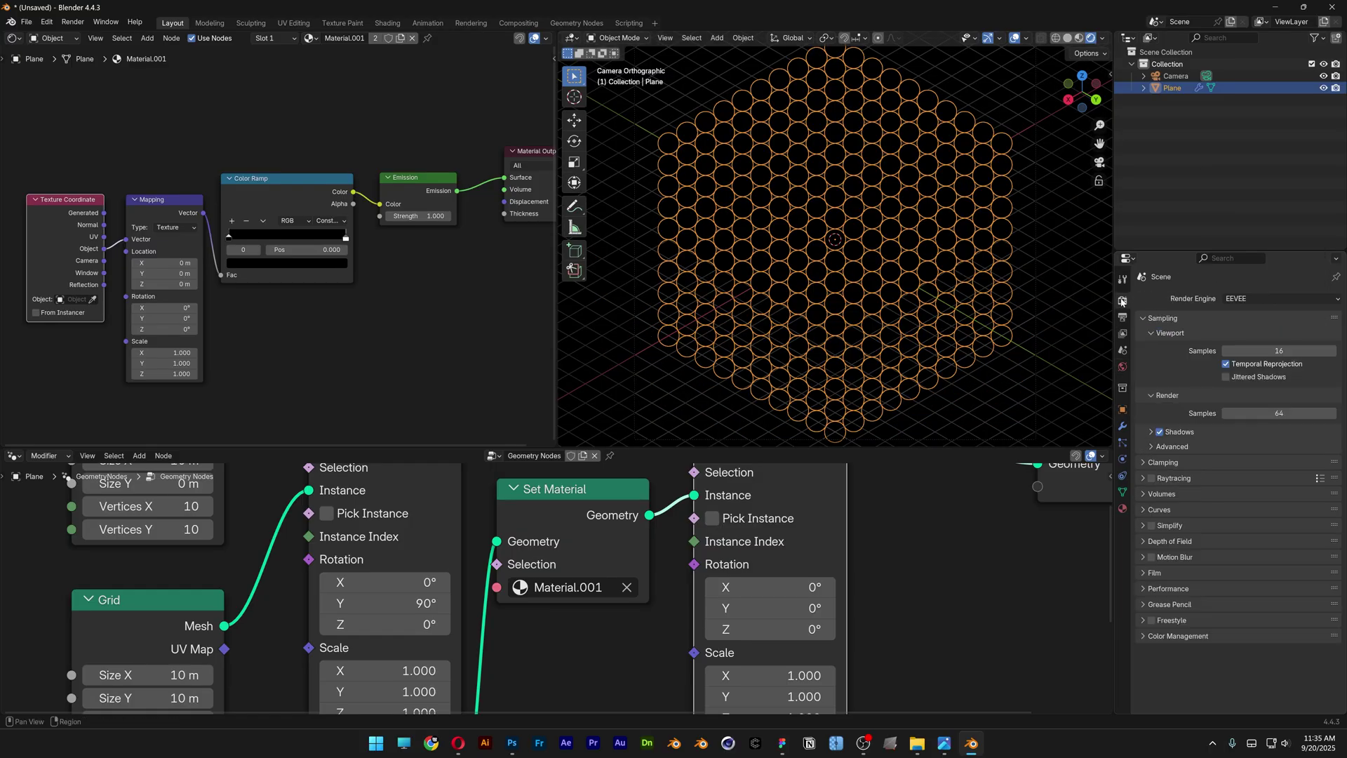
left_click(1245, 299)
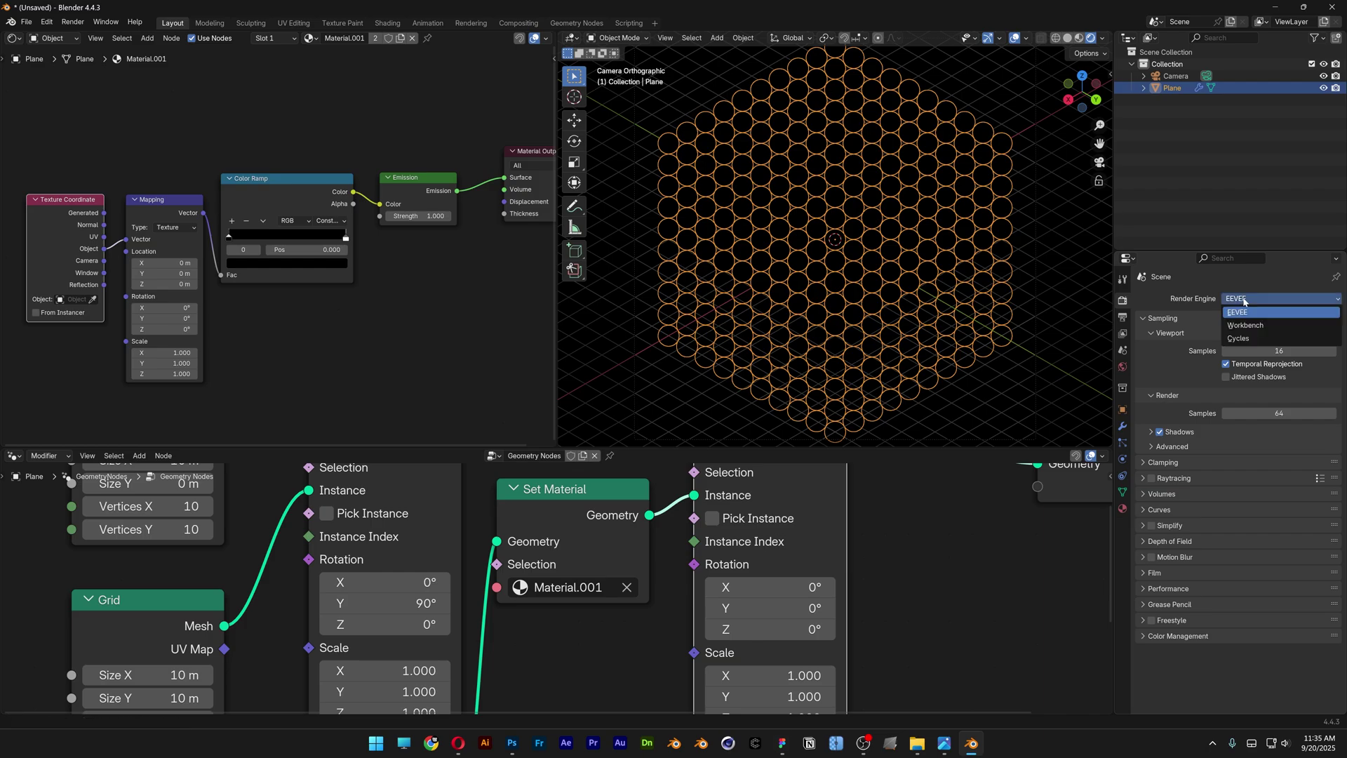
left_click(1249, 339)
left_click(1254, 328)
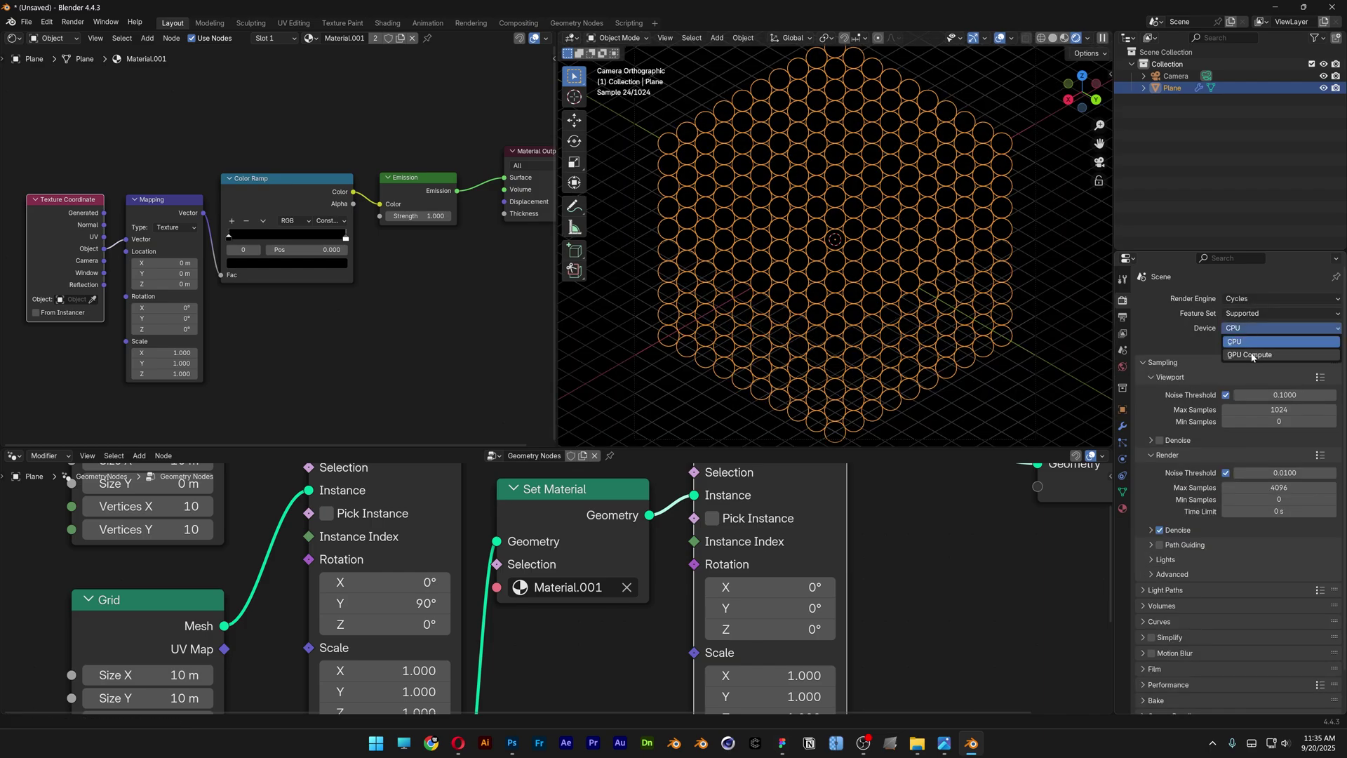
left_click(1253, 355)
Set the viewport's maximum samples to 50.
left_click(1256, 395)
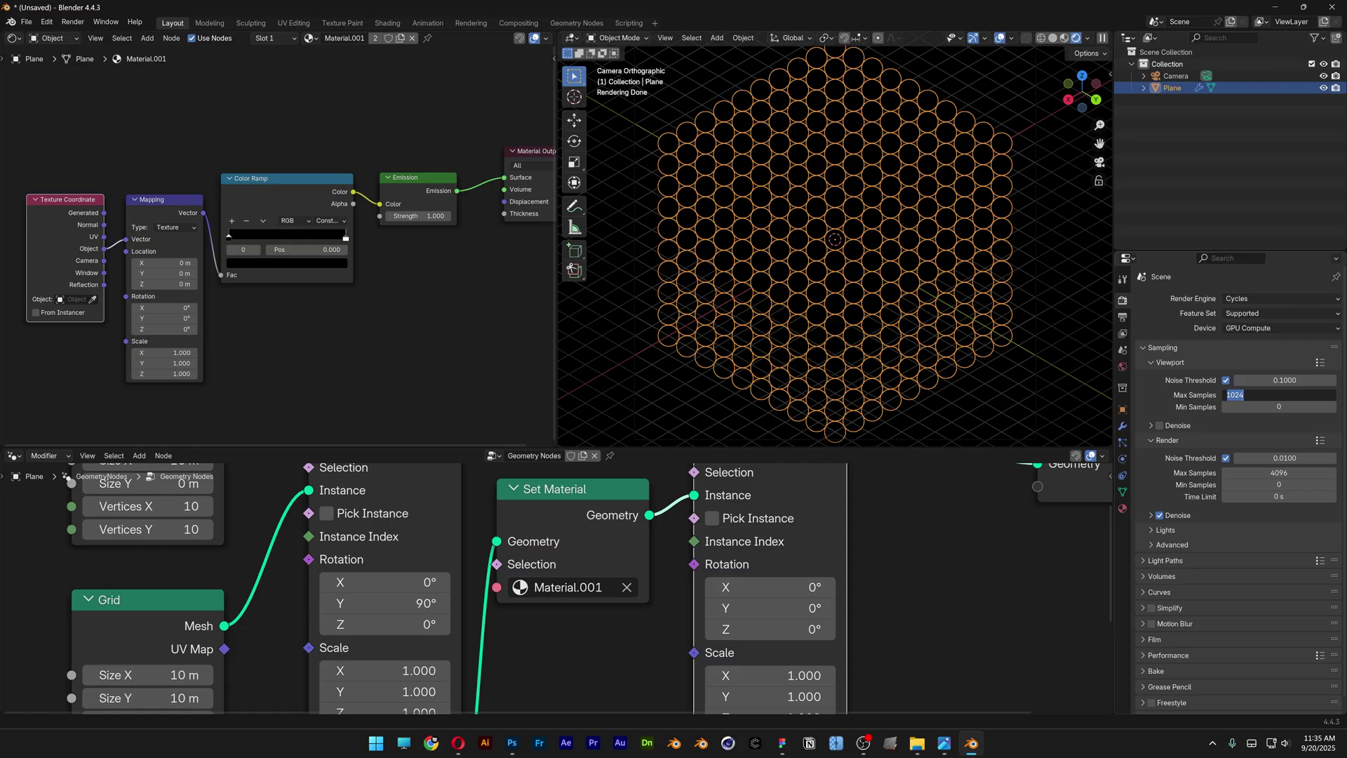
type("50")
key("Return")
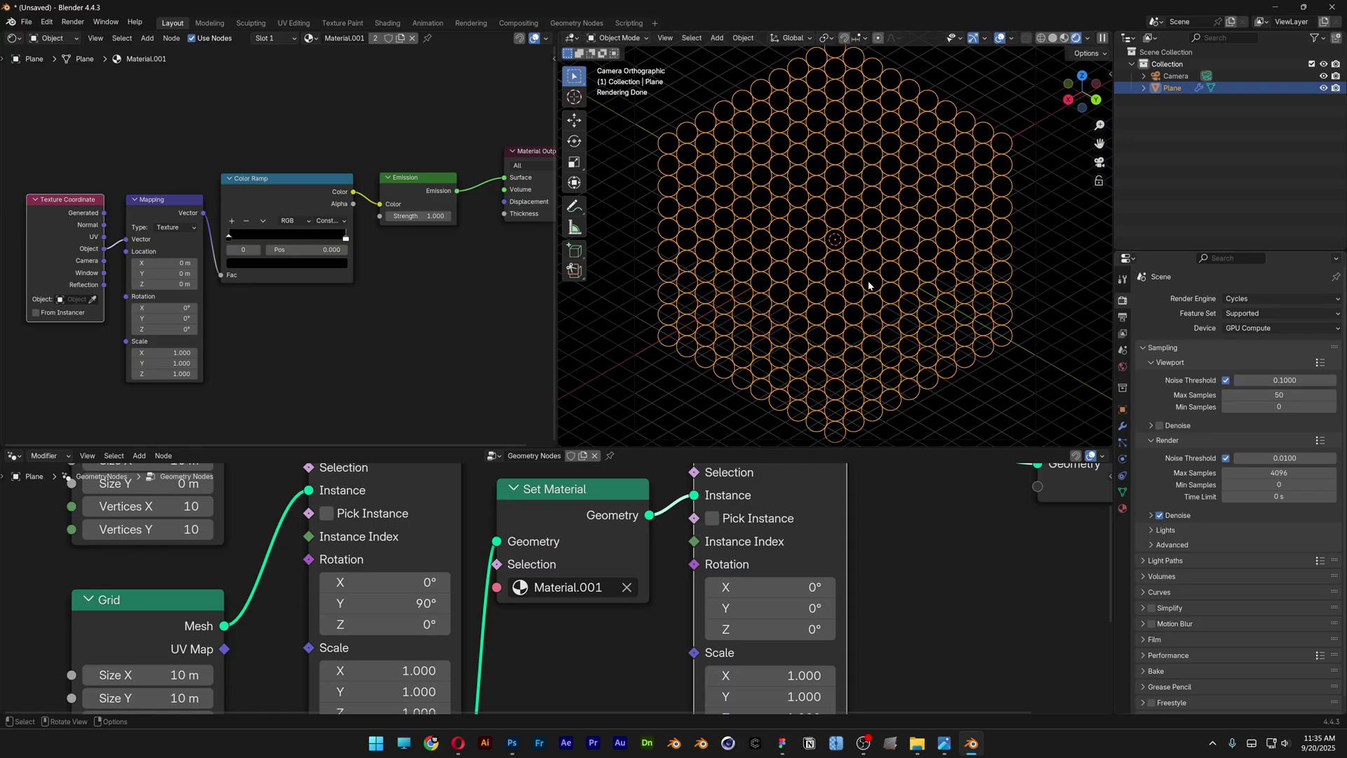
Move the white stop of the material's Color Ramp to position 0.001.
left_click(346, 237)
left_click_drag(345, 239, 235, 241)
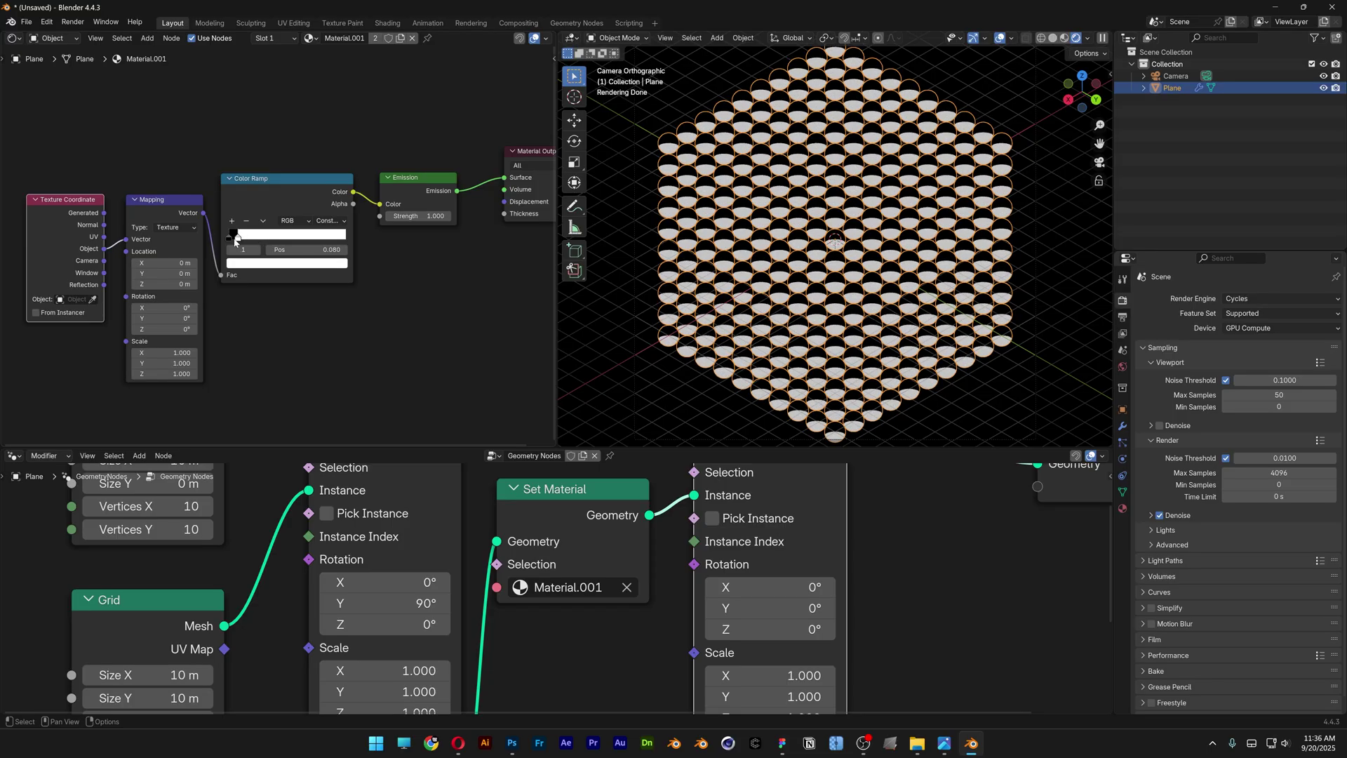
left_click(307, 250)
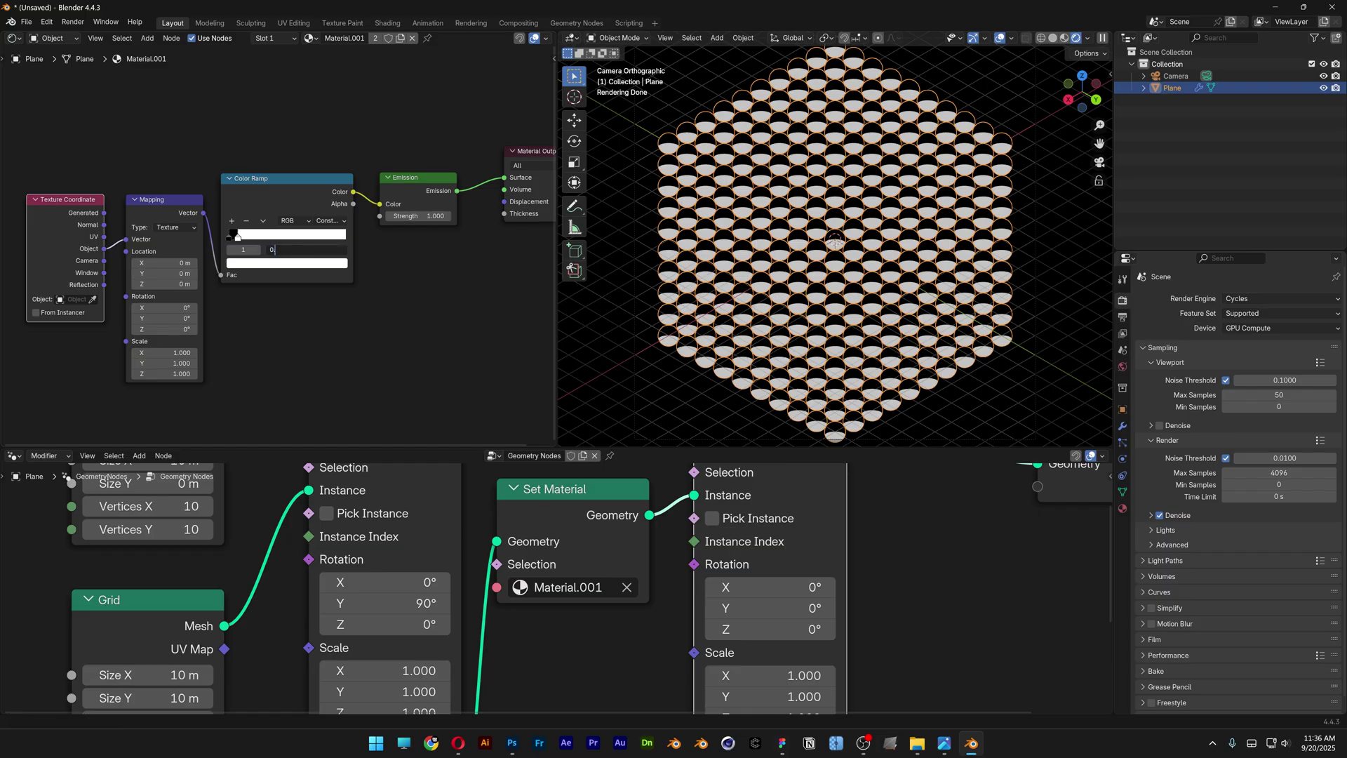
type("0.001")
key("Return")
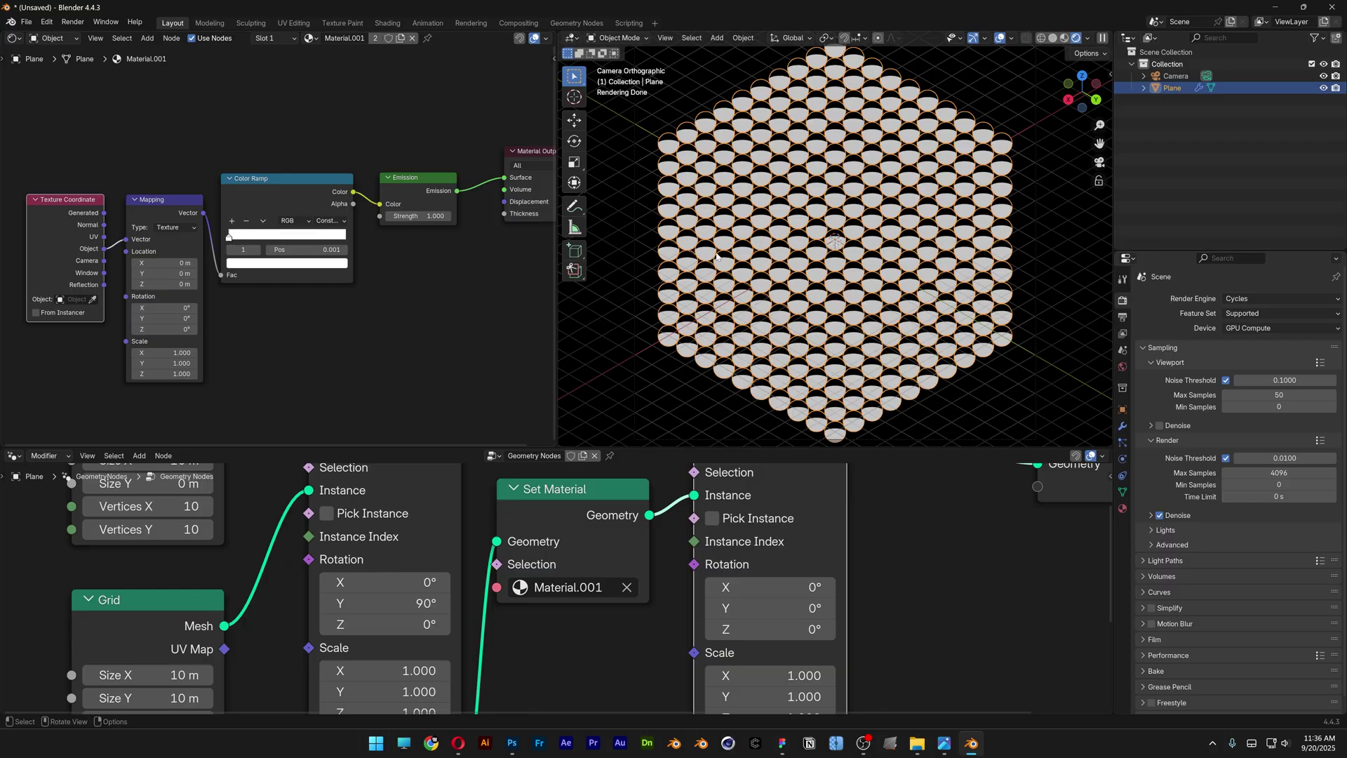
Enlarge the geometry node editor and add a Noise Texture node below the Ico Sphere.
scroll(551, 610, "down", 5)
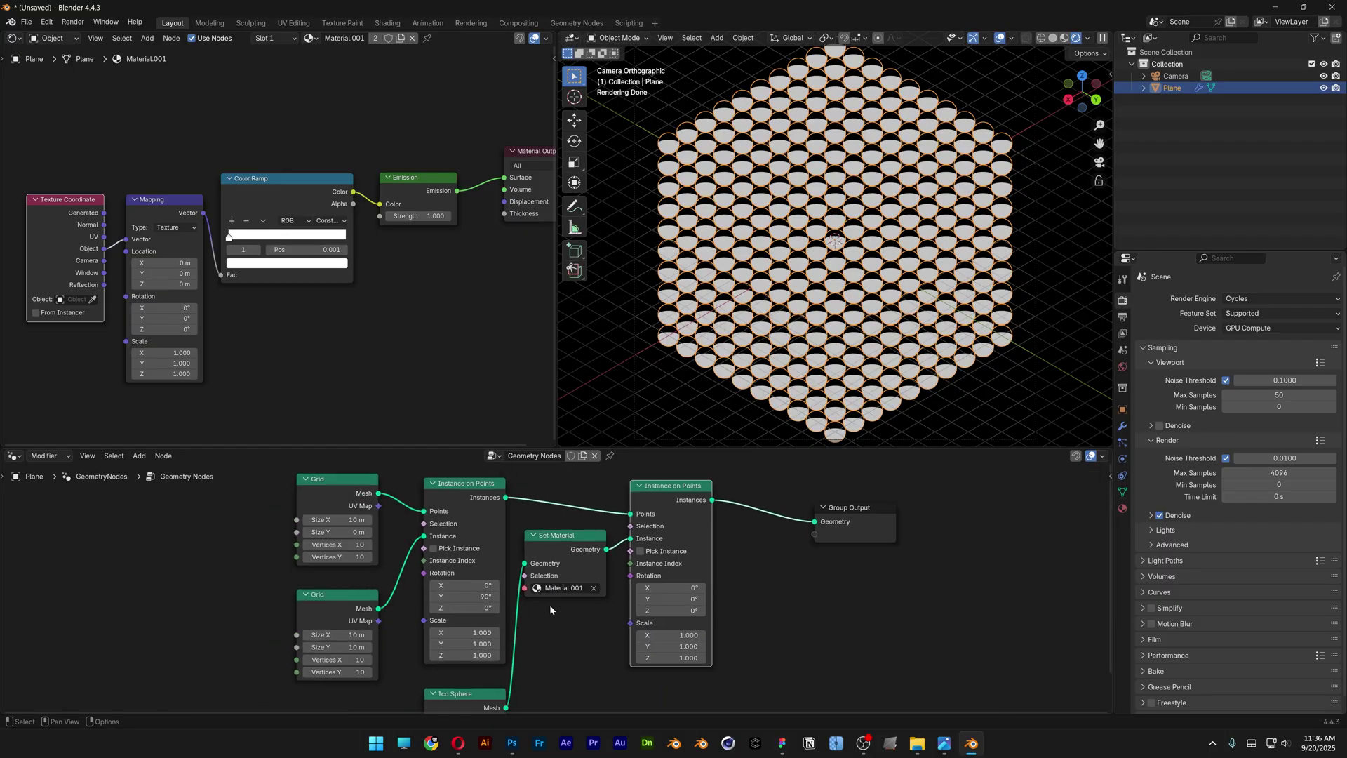
left_click_drag(658, 447, 668, 355)
middle_click_drag(336, 673, 331, 495)
scroll(331, 520, "up", 3)
key("shift+a")
mouse_move(332, 542)
type("noise t")
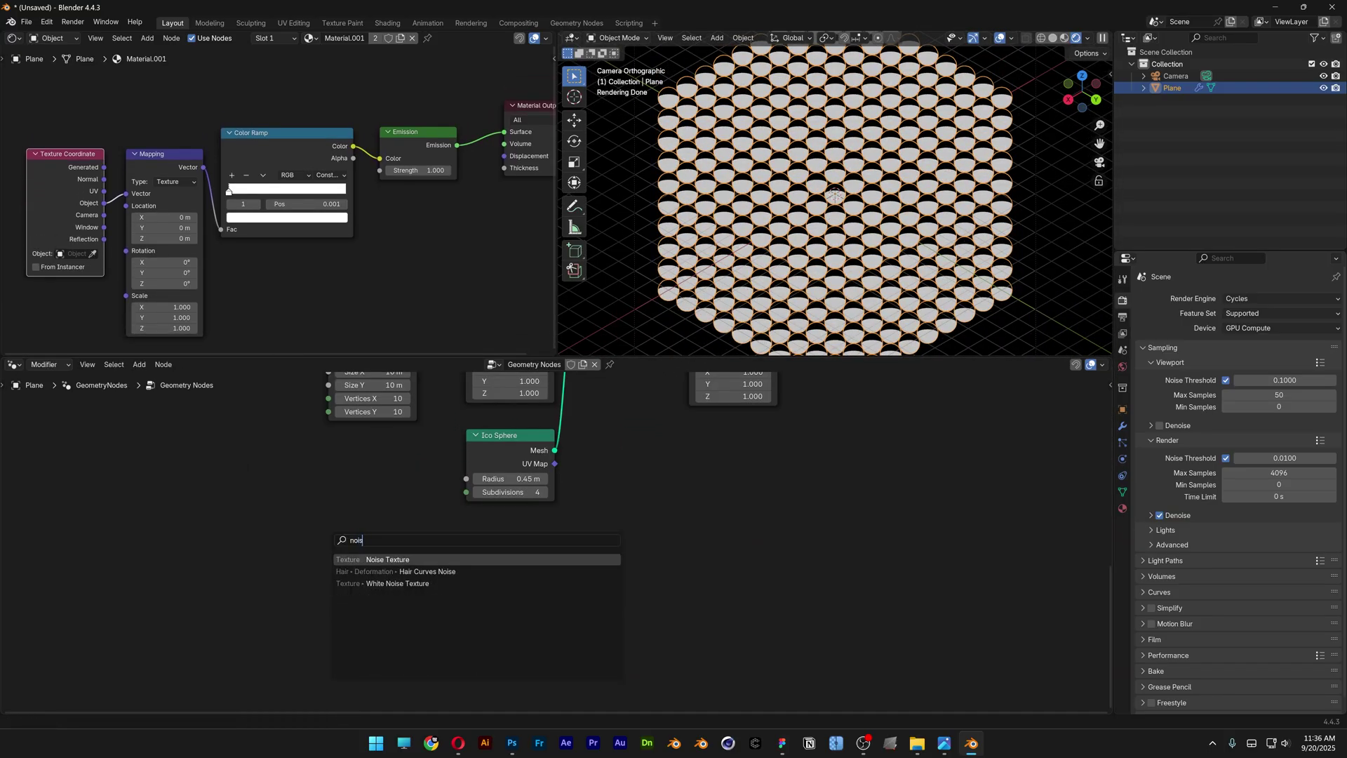
key("Return")
left_click(313, 522)
Add a Color Ramp and a Rotate Euler node in a row after the Noise Texture.
key("shift+a")
type("color r")
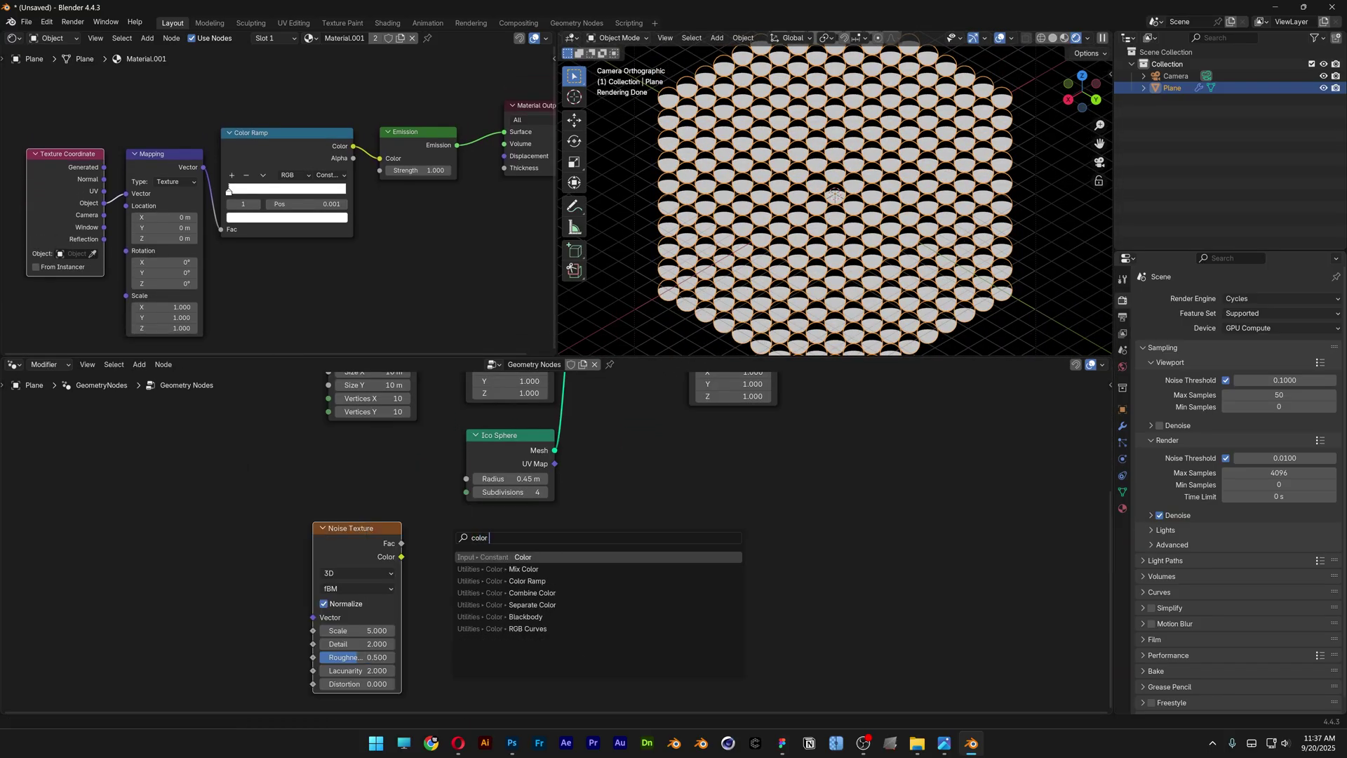
key("Return")
left_click(436, 531)
key("shift+a")
type("rotate euler")
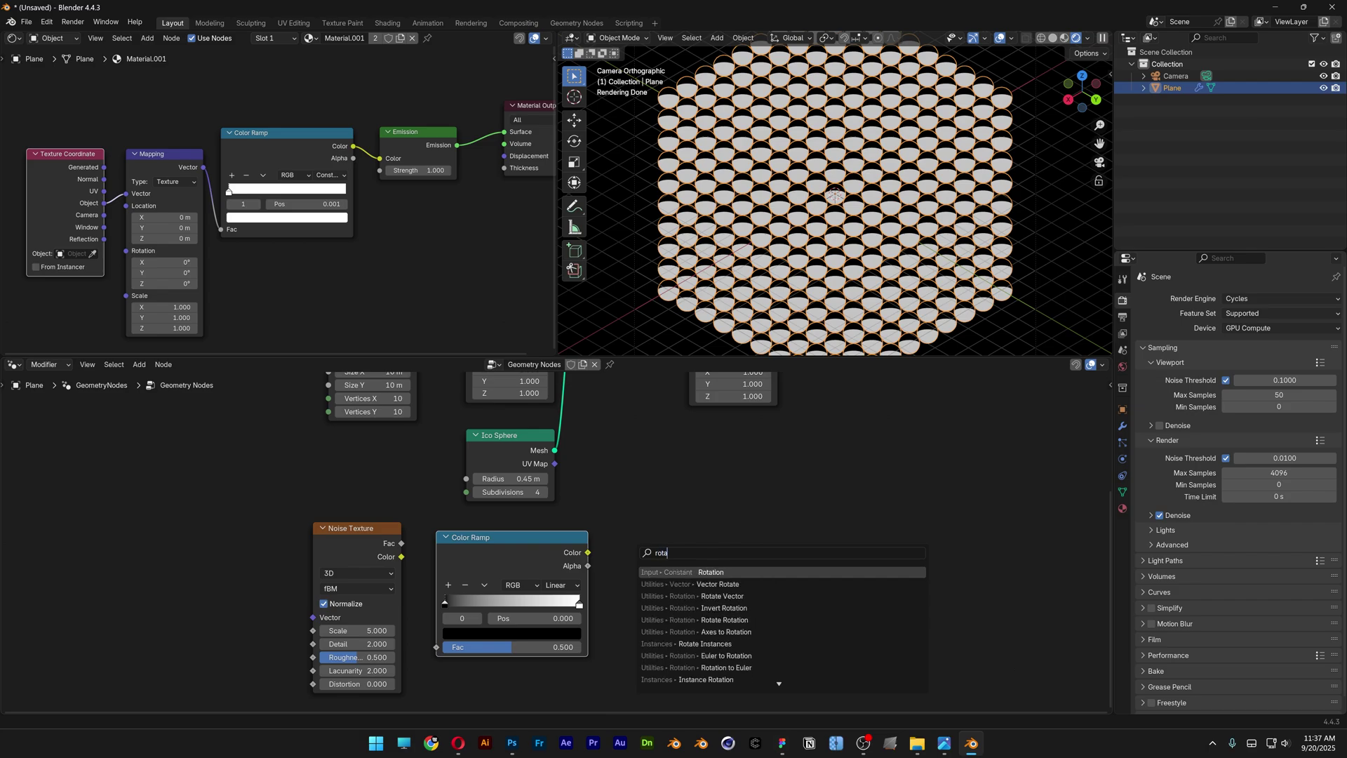
key("Return")
left_click(636, 550)
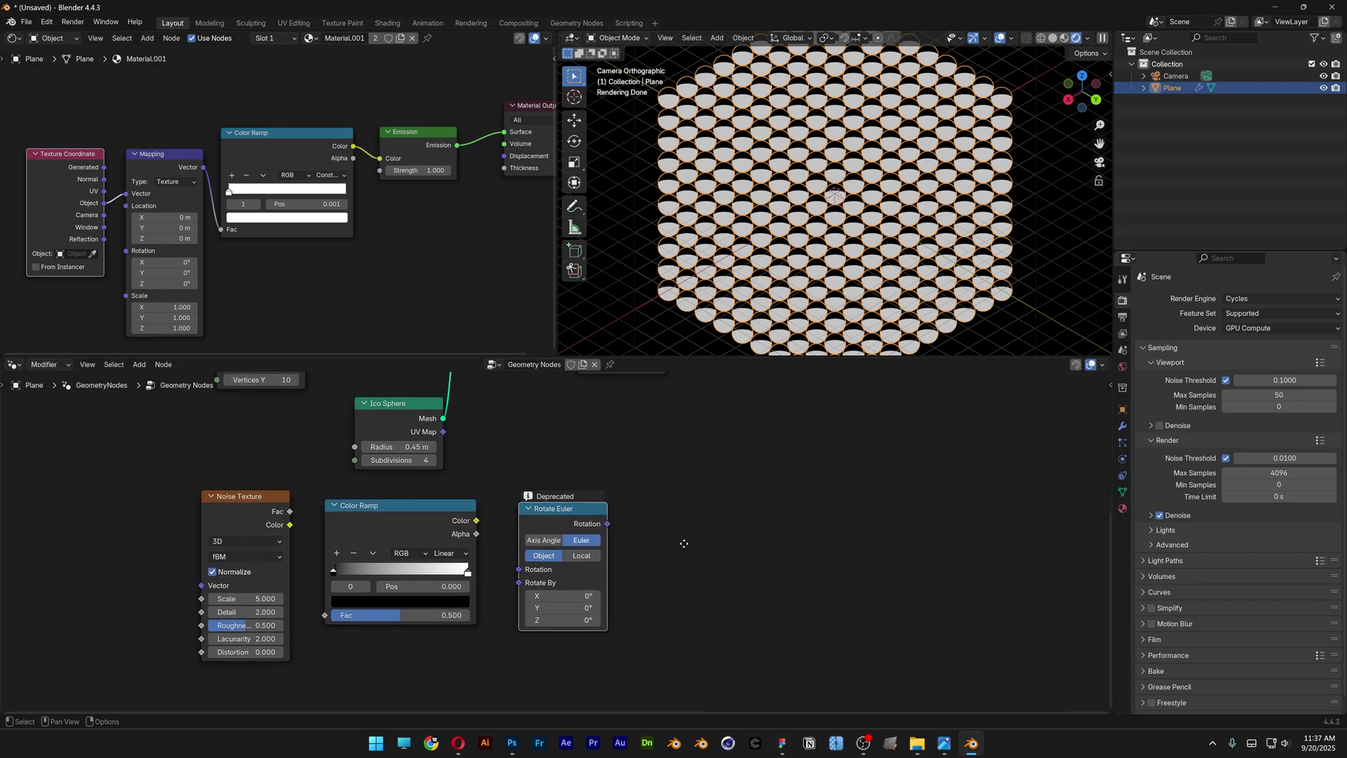
Add a Math node set to Add and an Align Euler to Vector node after Rotate Euler.
key("shift+a")
type("math")
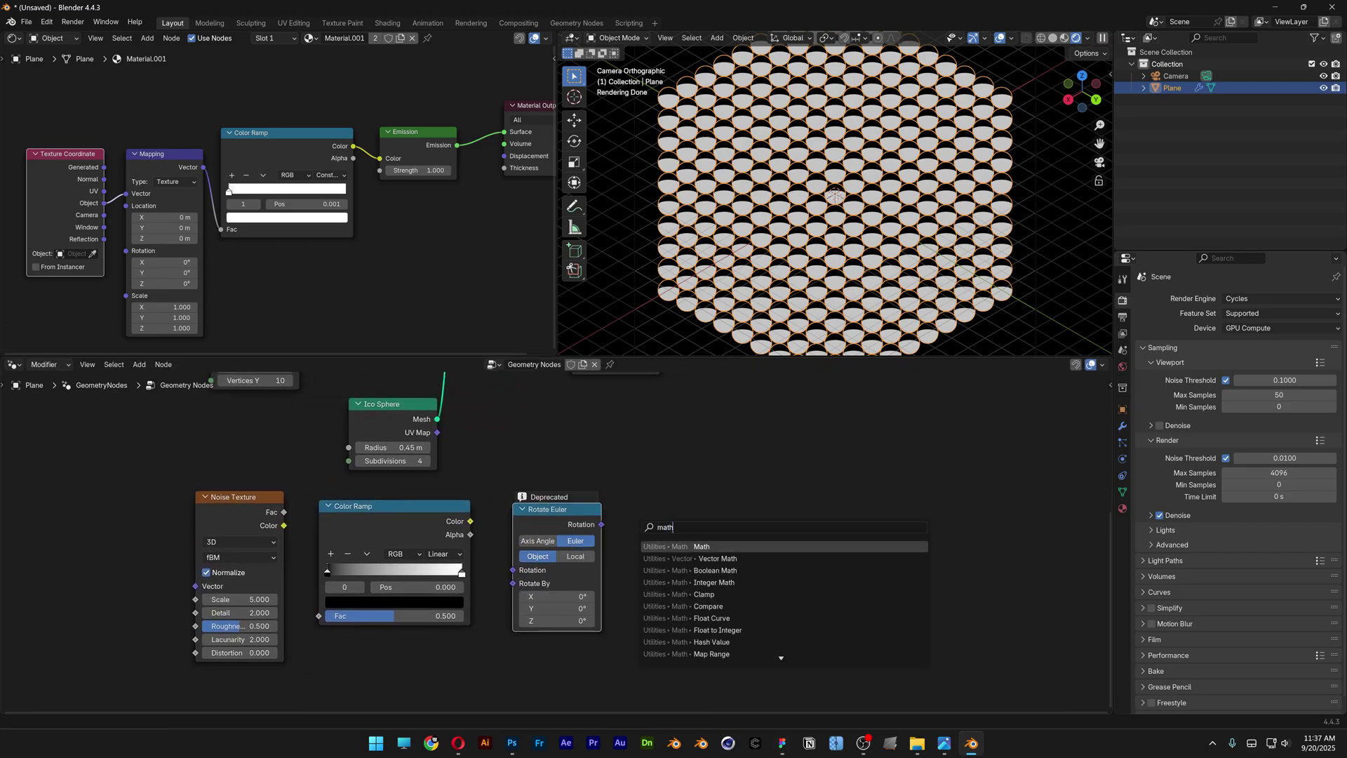
key("Return")
left_click(638, 502)
key("shift+a")
type("align euler")
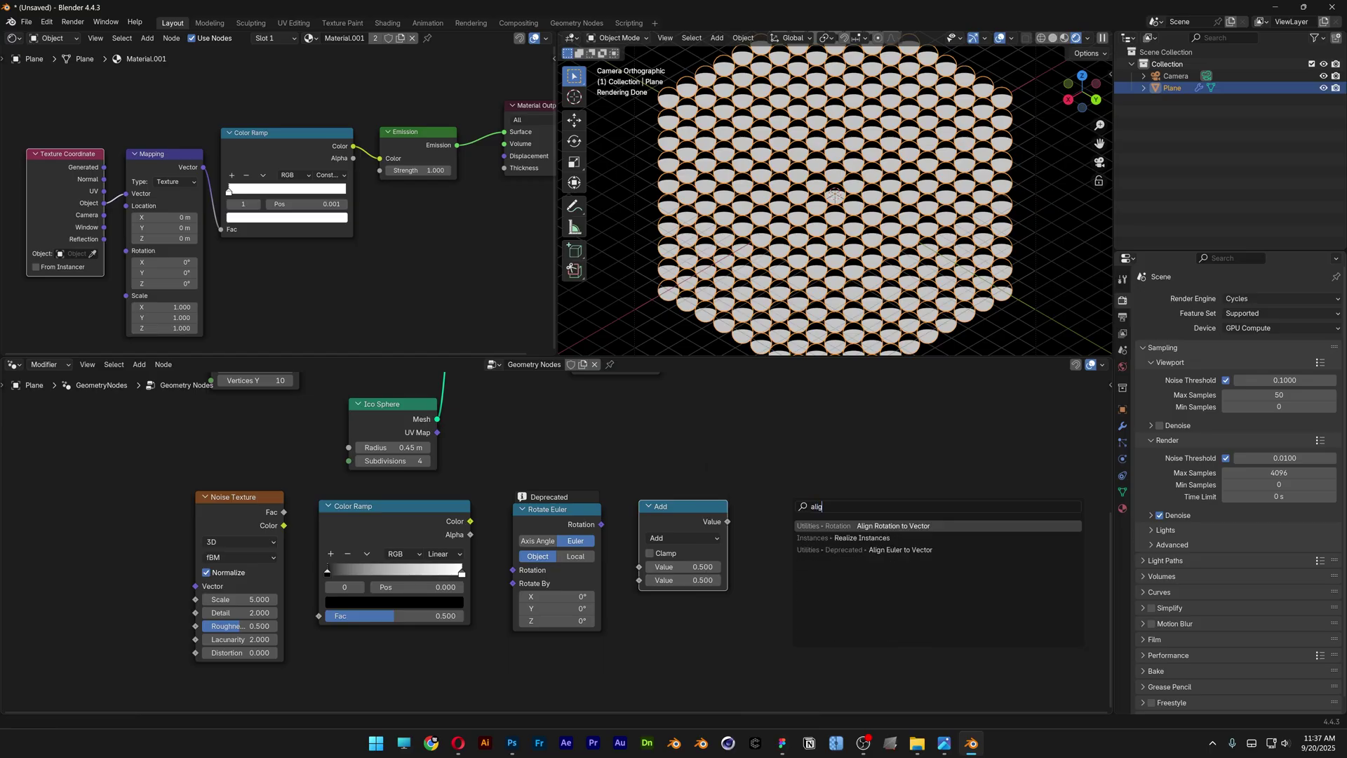
key("Return")
left_click(775, 495)
Add a Separate XYZ and a Combine XYZ node at the end of the row.
middle_click_drag(926, 480, 741, 478)
key("shift+a")
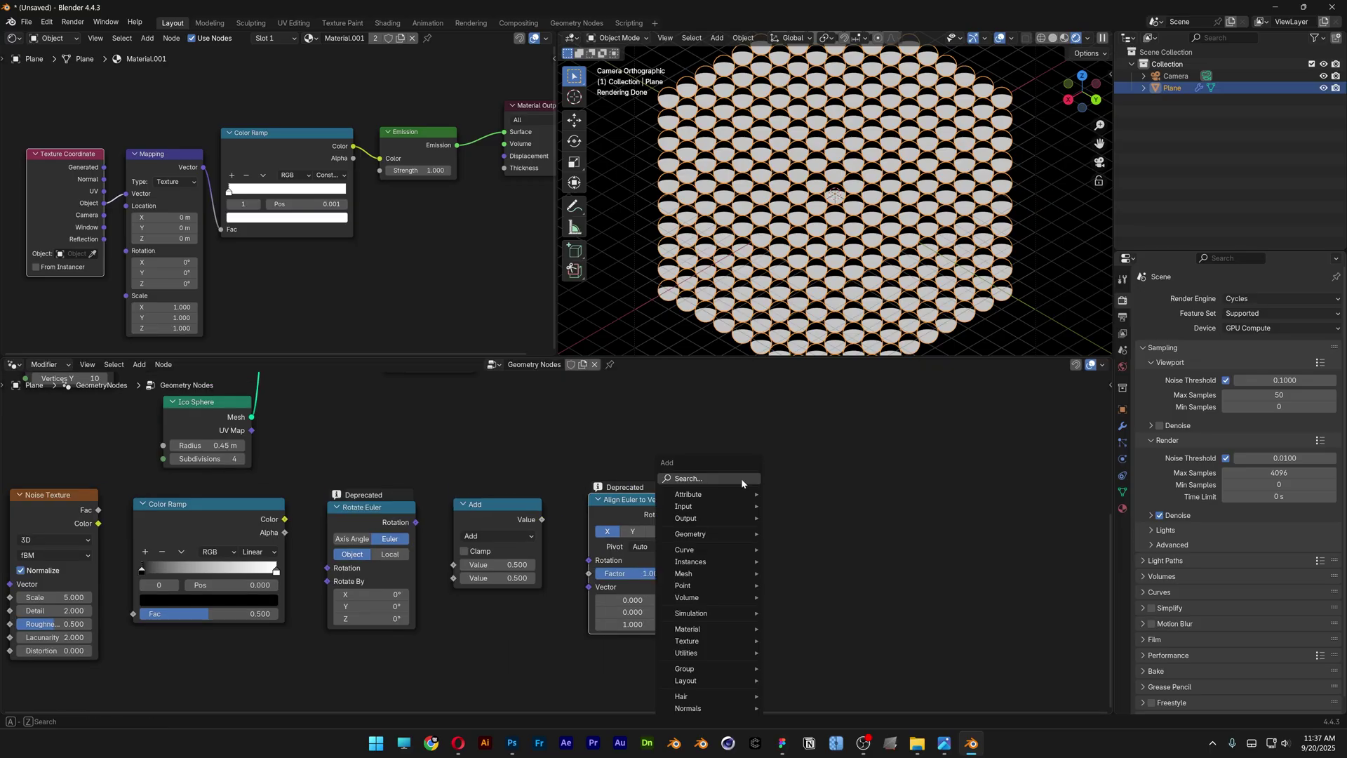
type("separ")
key("Return")
left_click(711, 489)
key("shift+a")
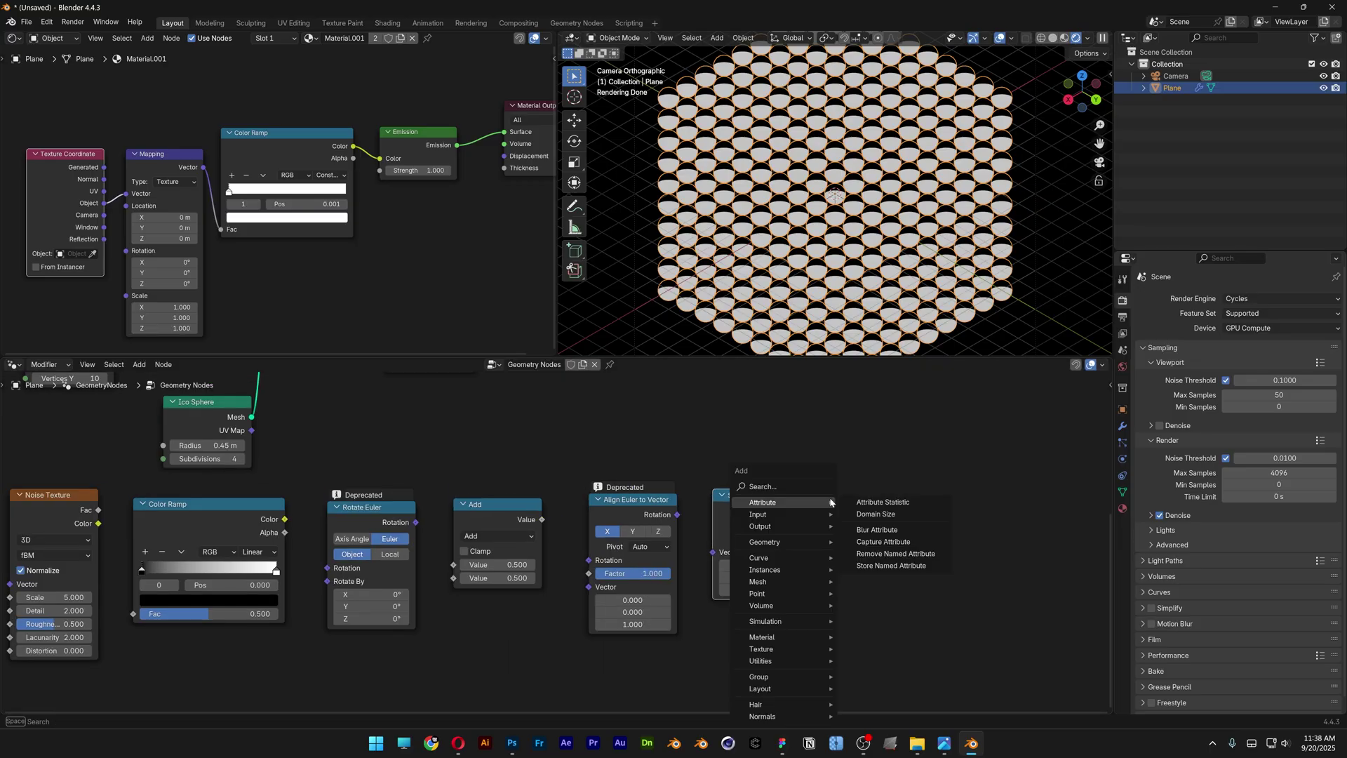
type("combine")
key("Return")
left_click(843, 495)
middle_click_drag(843, 494, 932, 470)
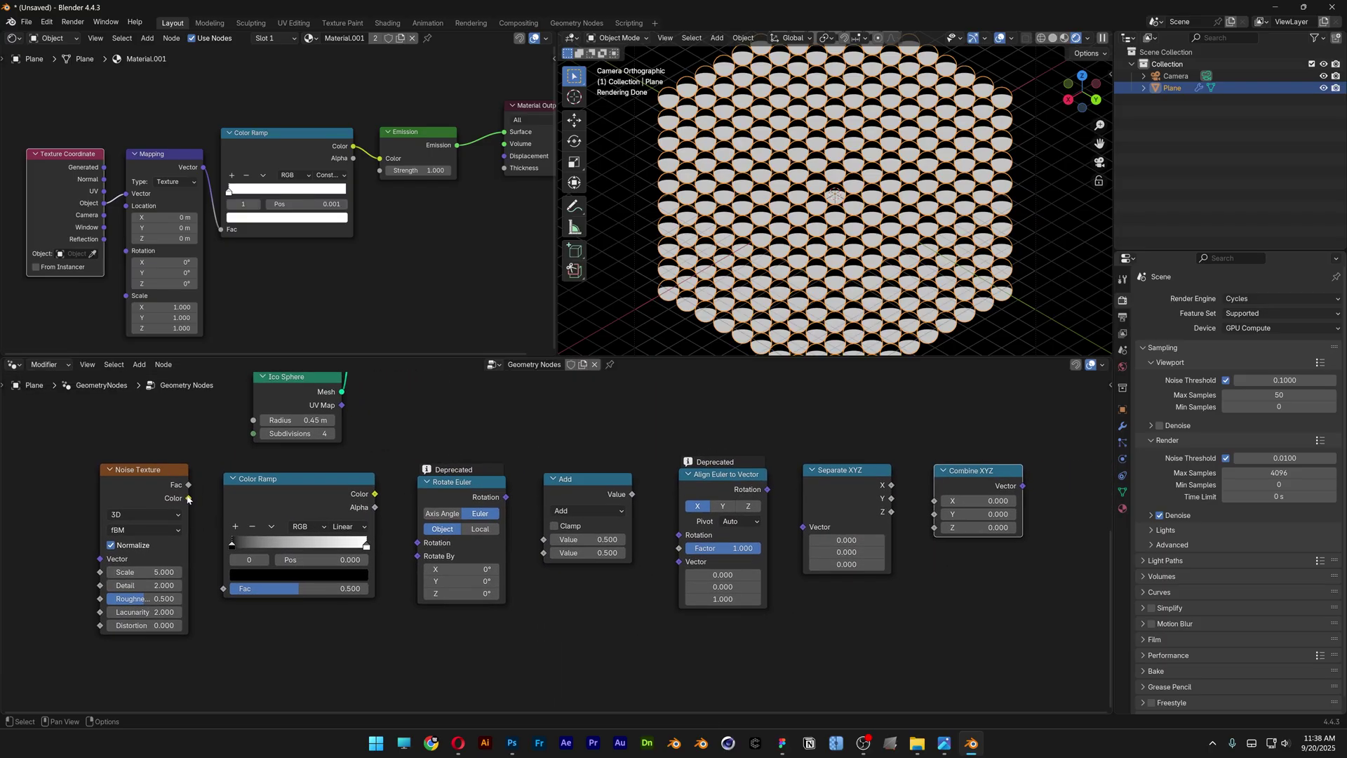
Link the Noise Texture's Color to the Color Ramp, the ramp's Color to Rotate Euler's Rotate By, and its Rotation to the Add node.
left_click_drag(188, 499, 224, 589)
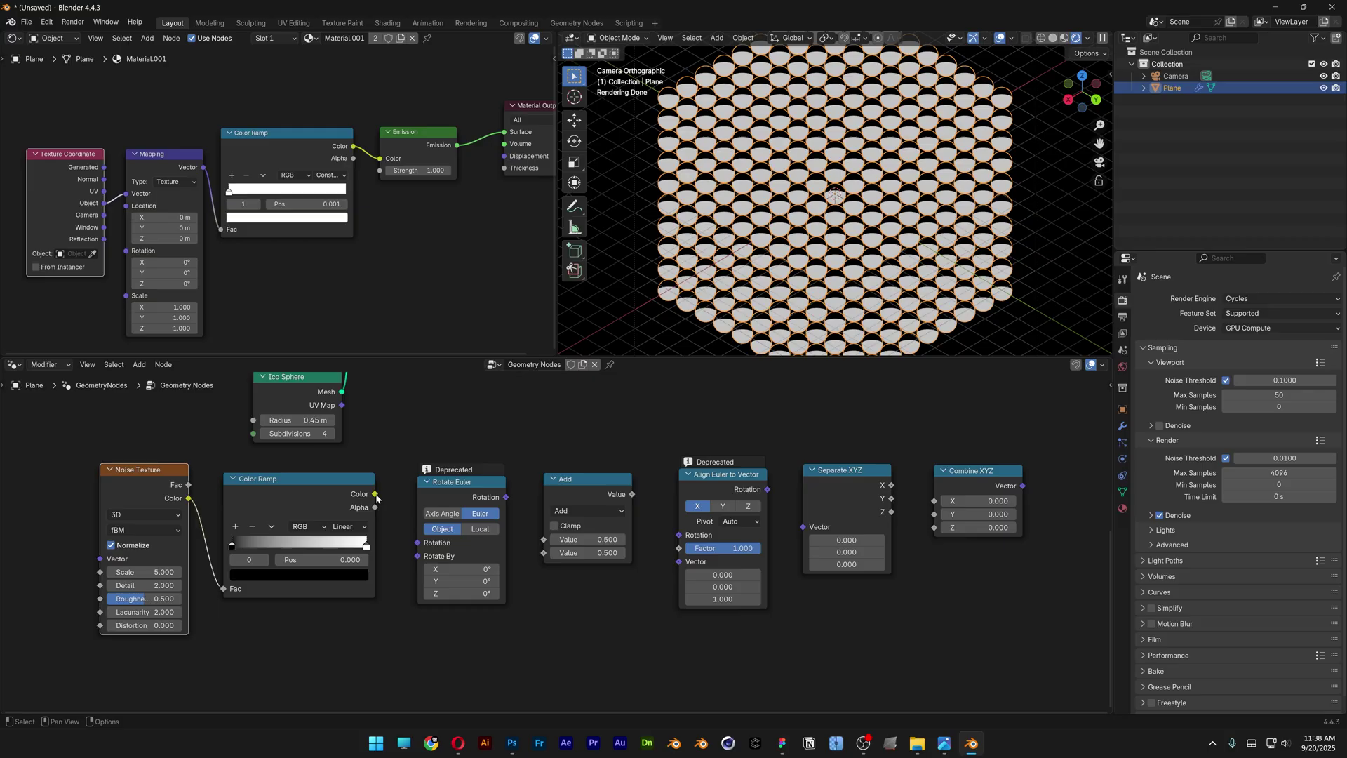
left_click_drag(375, 495, 418, 562)
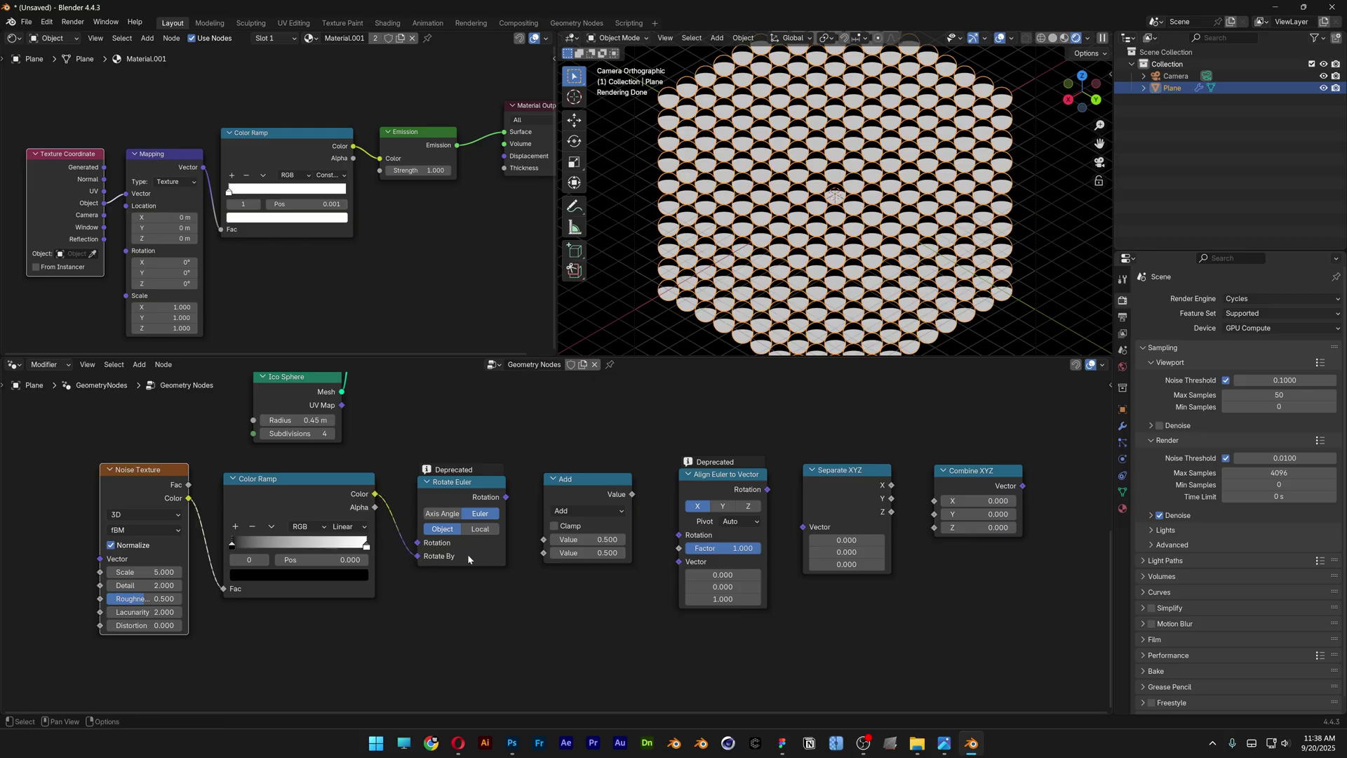
left_click_drag(507, 497, 545, 539)
Link the Add value to Align Euler to Vector's Factor, its Rotation to Separate XYZ, and X, Y and Z to Combine XYZ.
left_click_drag(631, 494, 680, 548)
left_click_drag(768, 492, 803, 527)
left_click_drag(892, 485, 934, 528)
Select the whole noise-to-Combine XYZ node chain and move it back beneath the Ico Sphere and Instance on Points nodes.
scroll(843, 463, "down", 3)
middle_click_drag(843, 463, 852, 536)
left_click_drag(865, 577, 319, 656)
left_click_drag(783, 600, 474, 601)
scroll(471, 541, "up", 4)
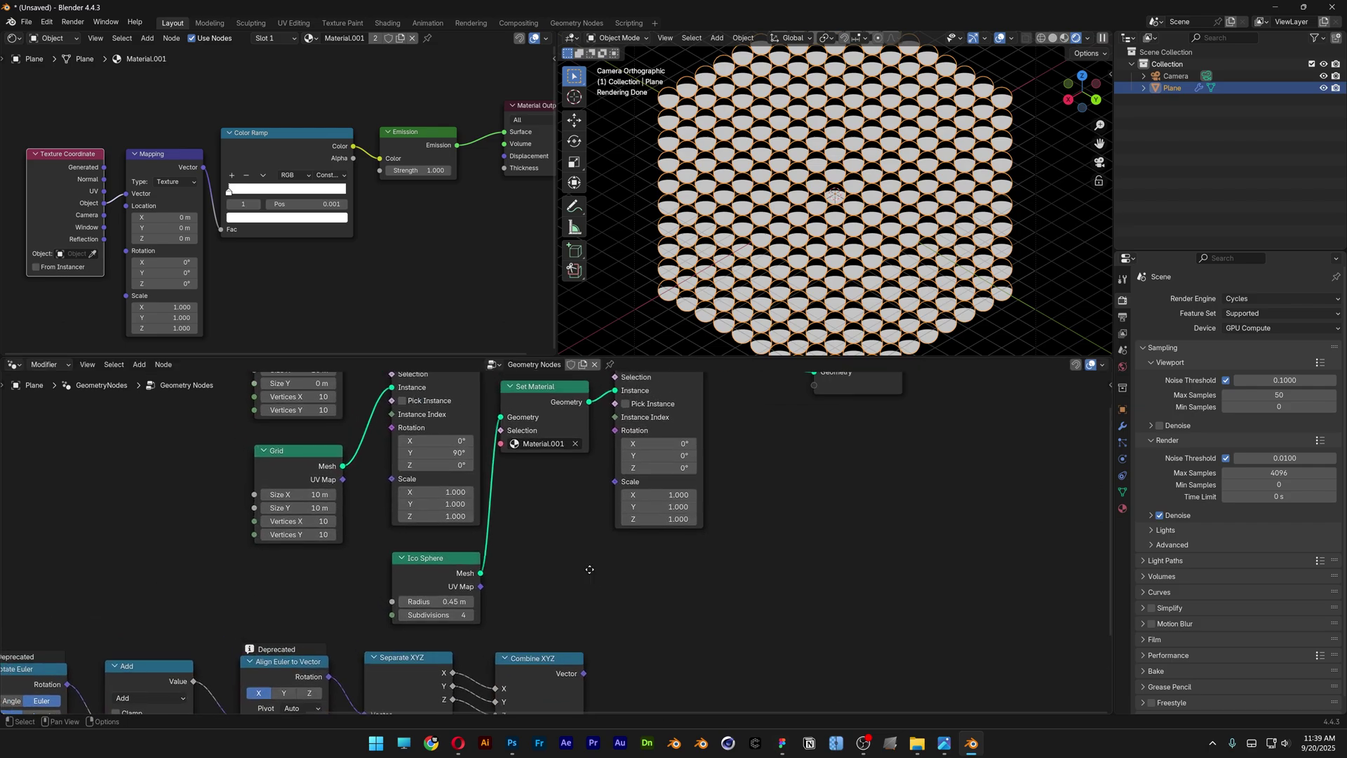
Link Combine XYZ's Vector to the last Instance on Points node's Rotation, and set the Noise Texture dimensions to 4D.
left_click_drag(584, 682, 615, 439)
scroll(636, 572, "down", 2)
middle_click_drag(636, 573, 876, 492)
scroll(387, 590, "up", 1)
scroll(386, 589, "up", 4)
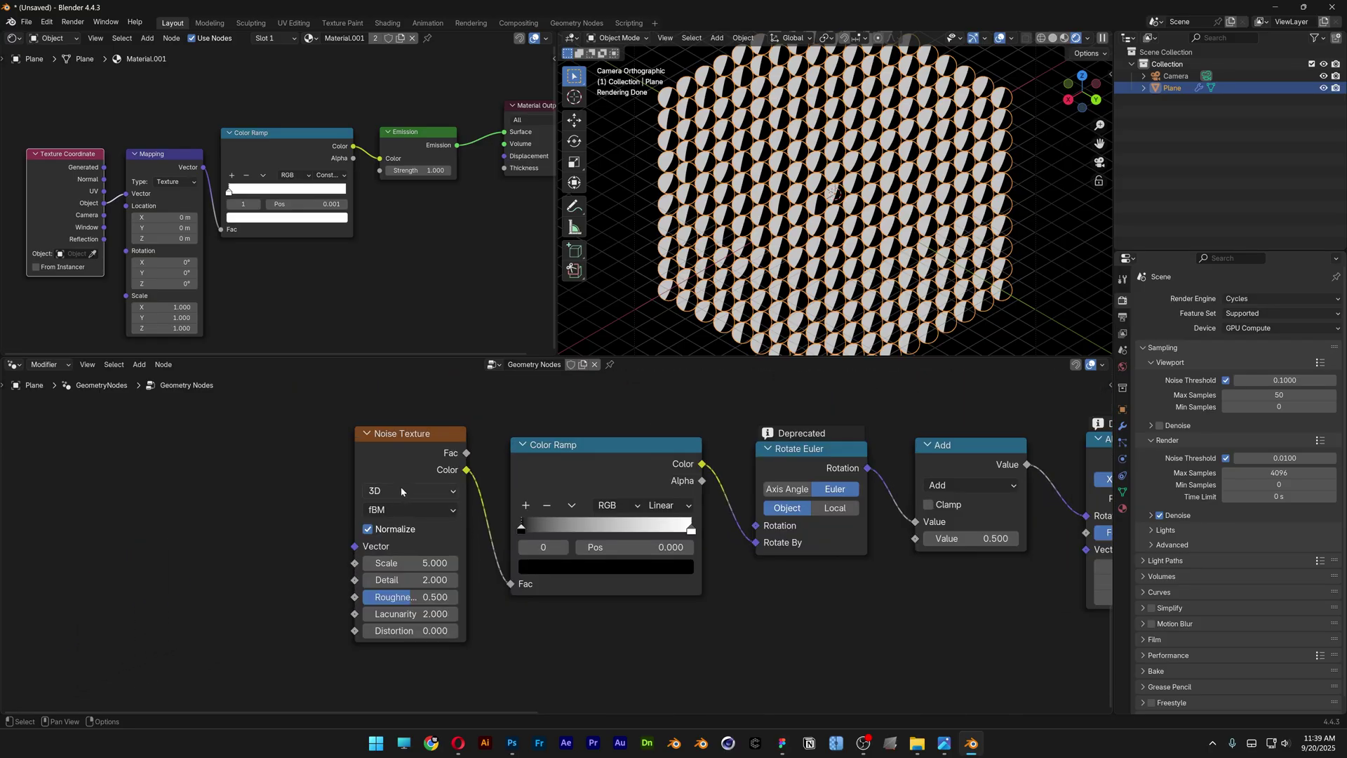
left_click(401, 491)
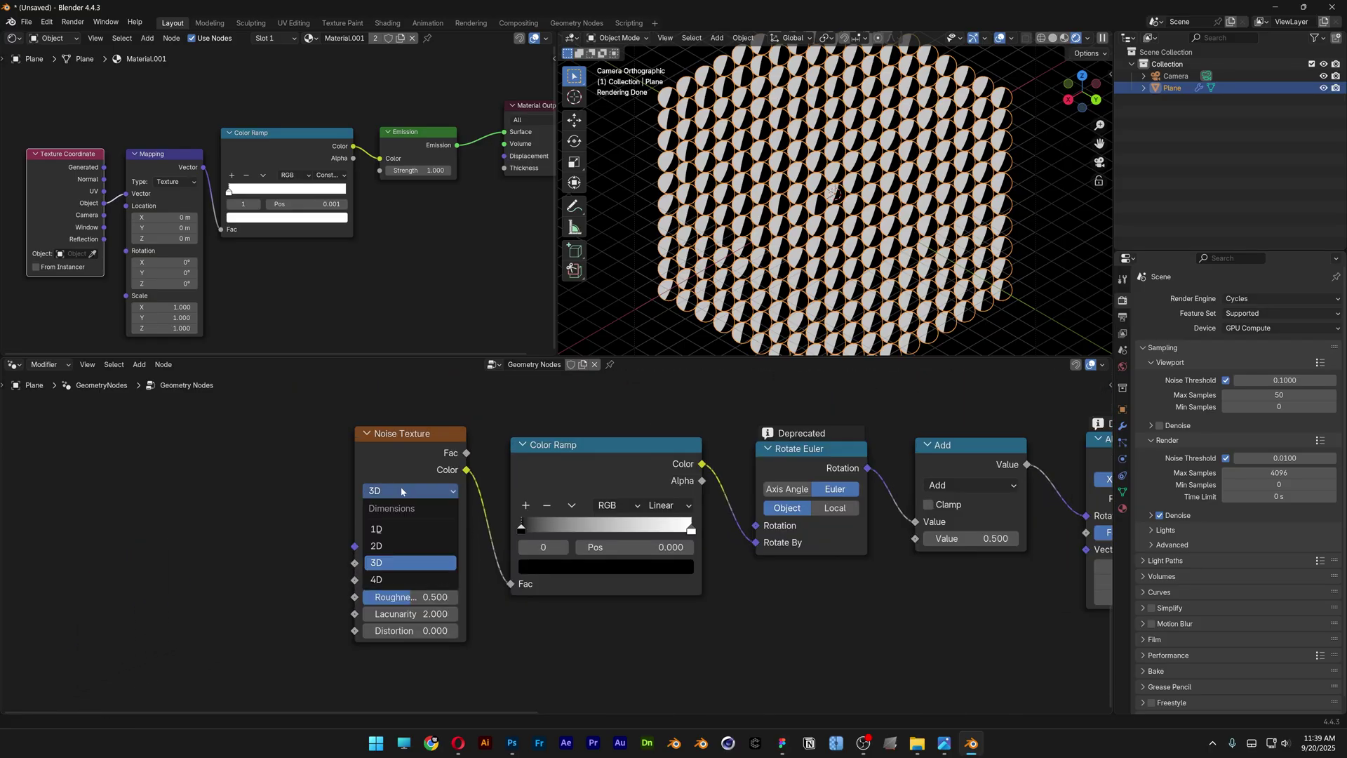
left_click(390, 578)
Set the Noise Texture's Scale to 0.02, Detail to 0 and Lacunarity to 0.
left_click(391, 580)
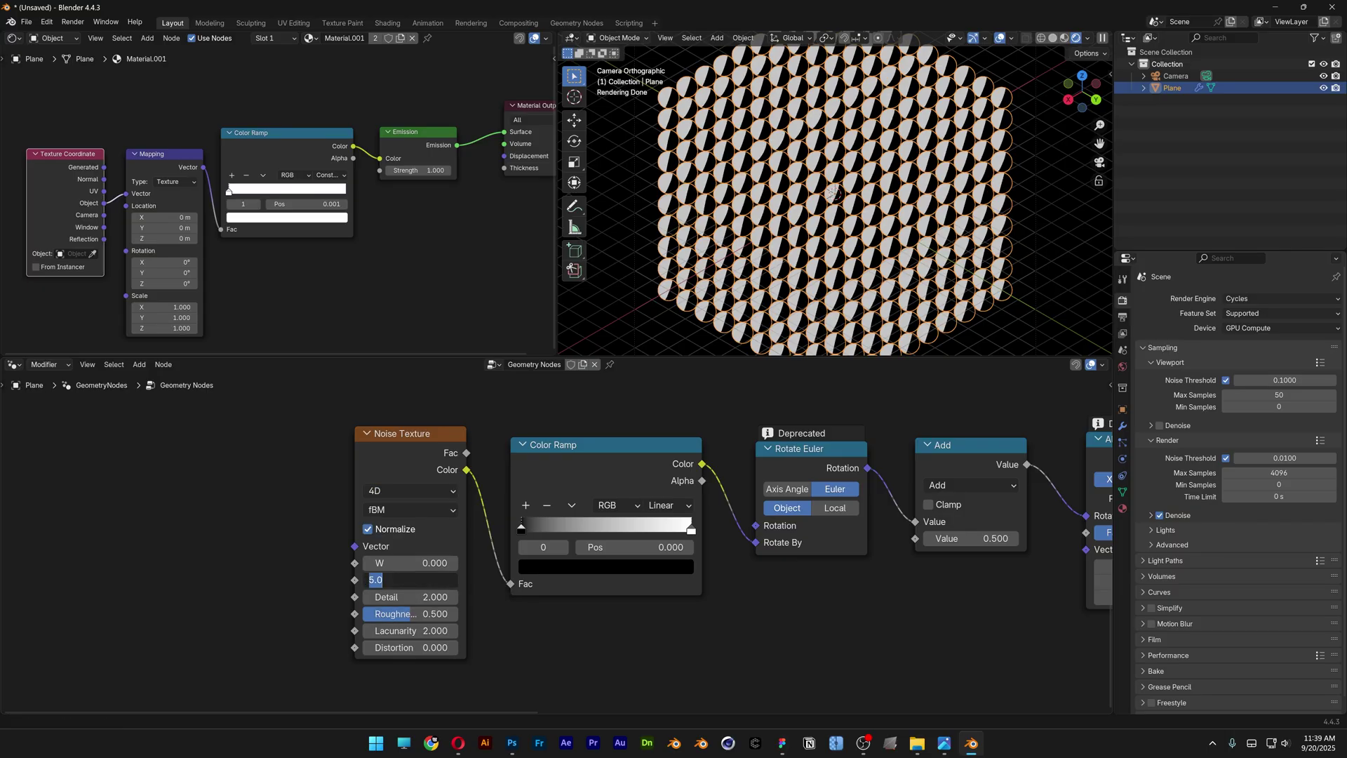
type("0.02")
key("Return")
left_click(435, 597)
type("0")
key("Return")
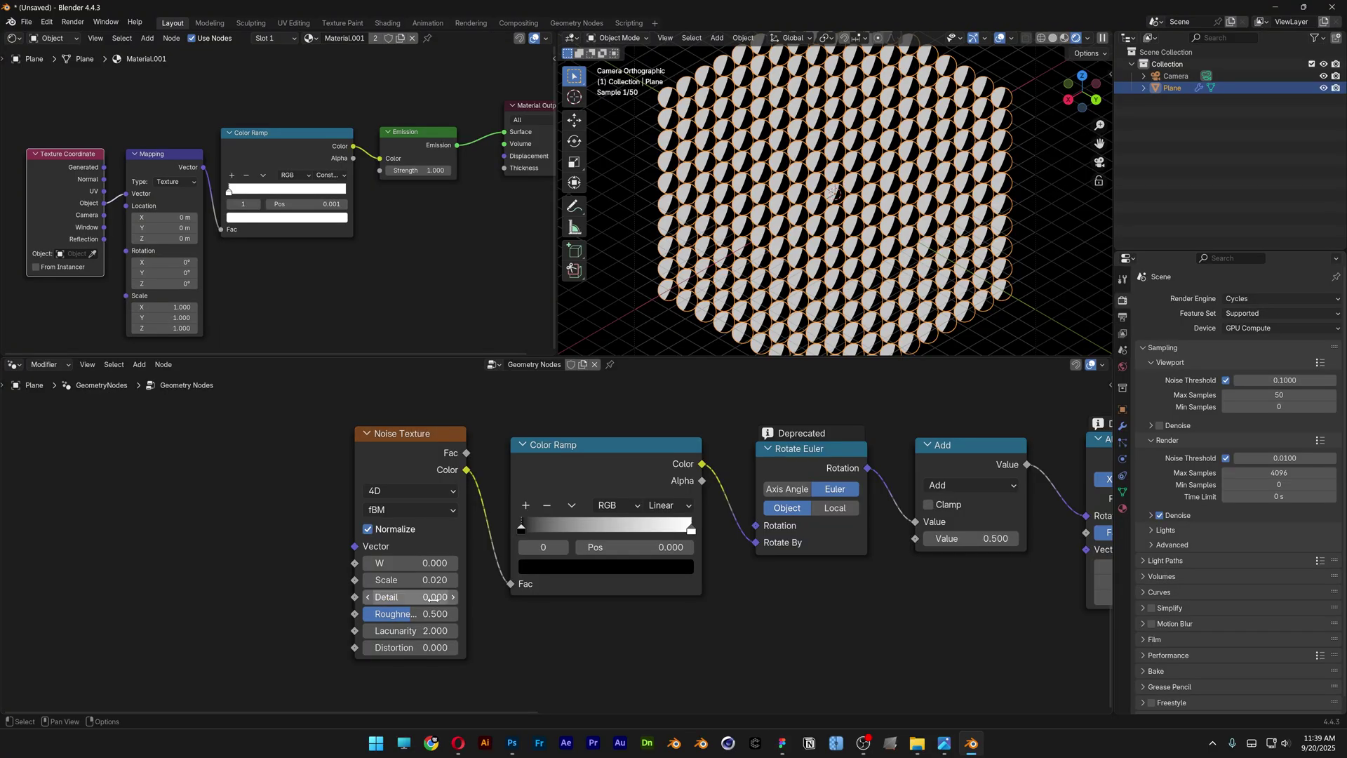
left_click(431, 631)
type("0")
key("Return")
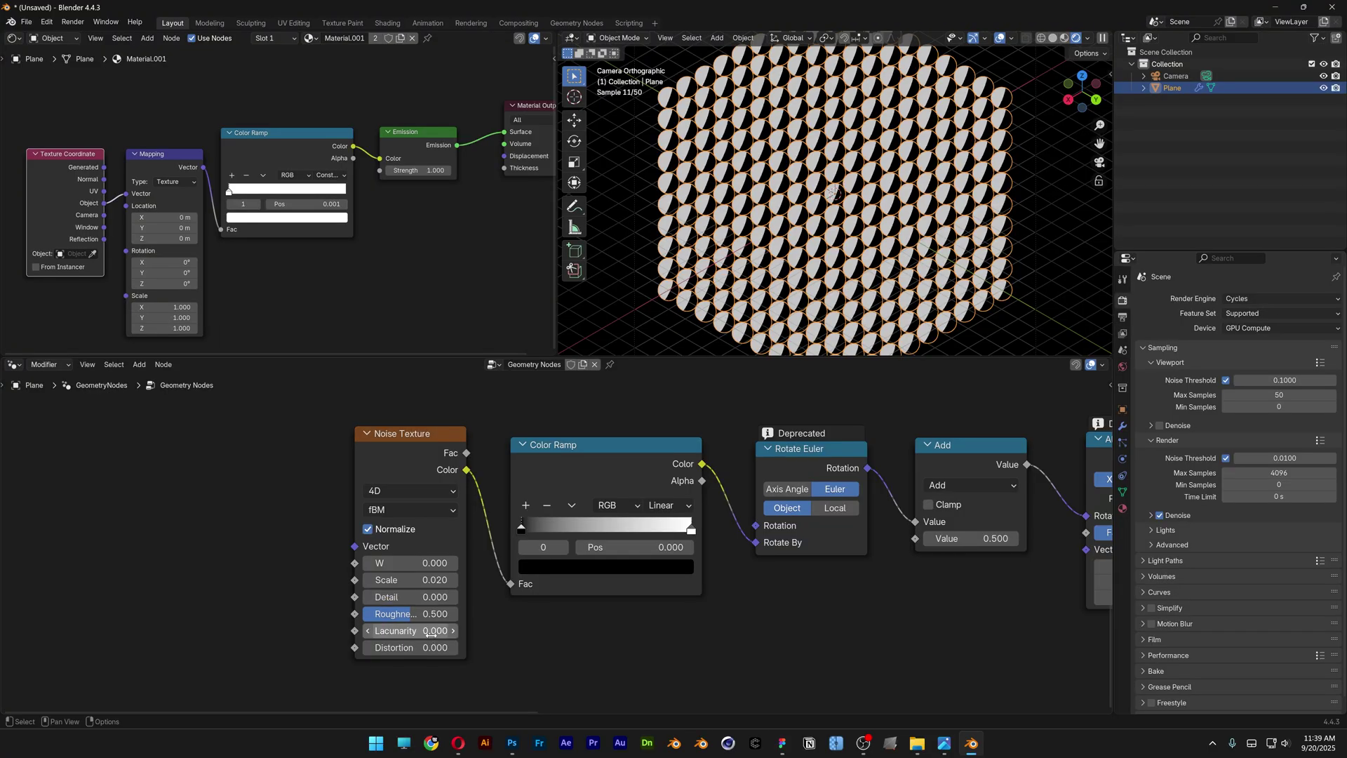
Change the Add math node between Rotate Euler and Align Euler to Vector to Multiply, with a value of 20.
middle_click_drag(915, 593, 572, 623)
left_click(620, 515)
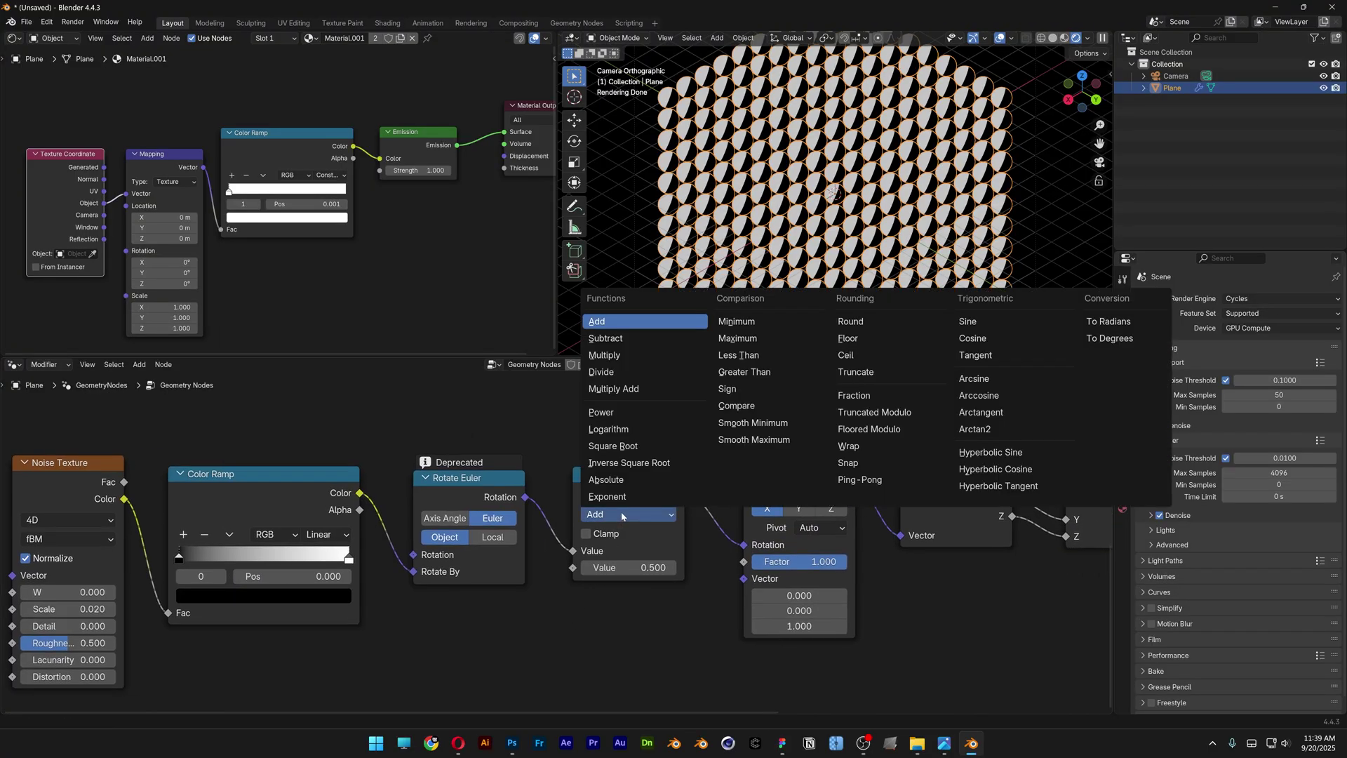
left_click(617, 356)
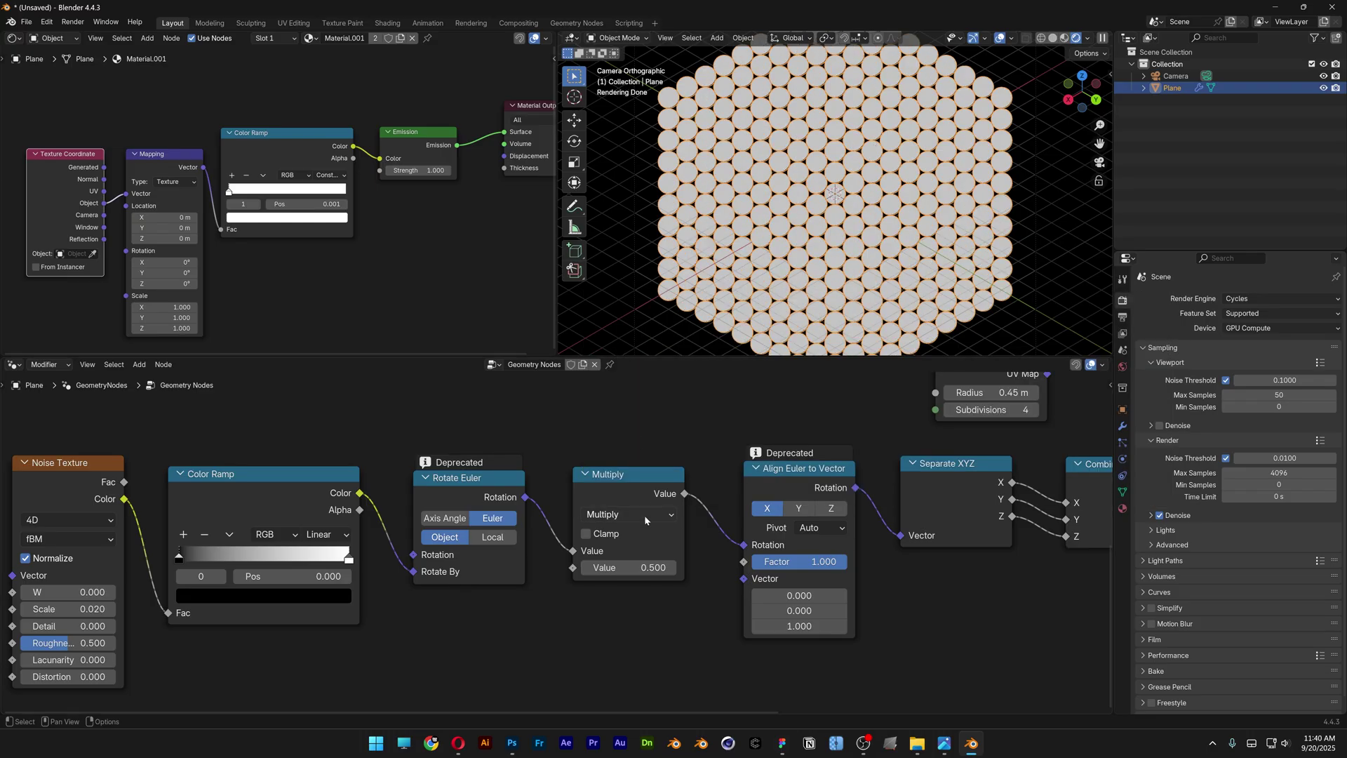
left_click(628, 567)
key("Return")
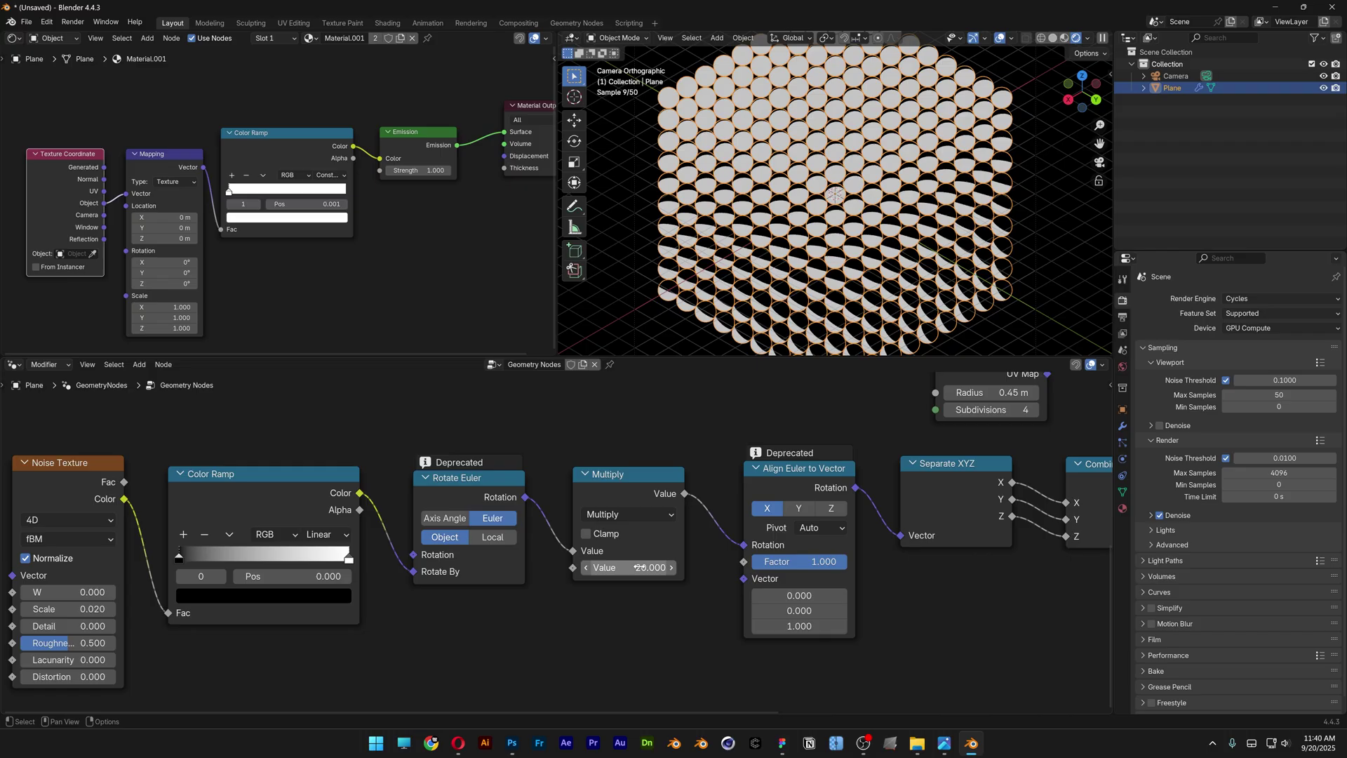
Try Noise Texture W values up to about 22.8, and return W to 0.
middle_click_drag(98, 592, 382, 527)
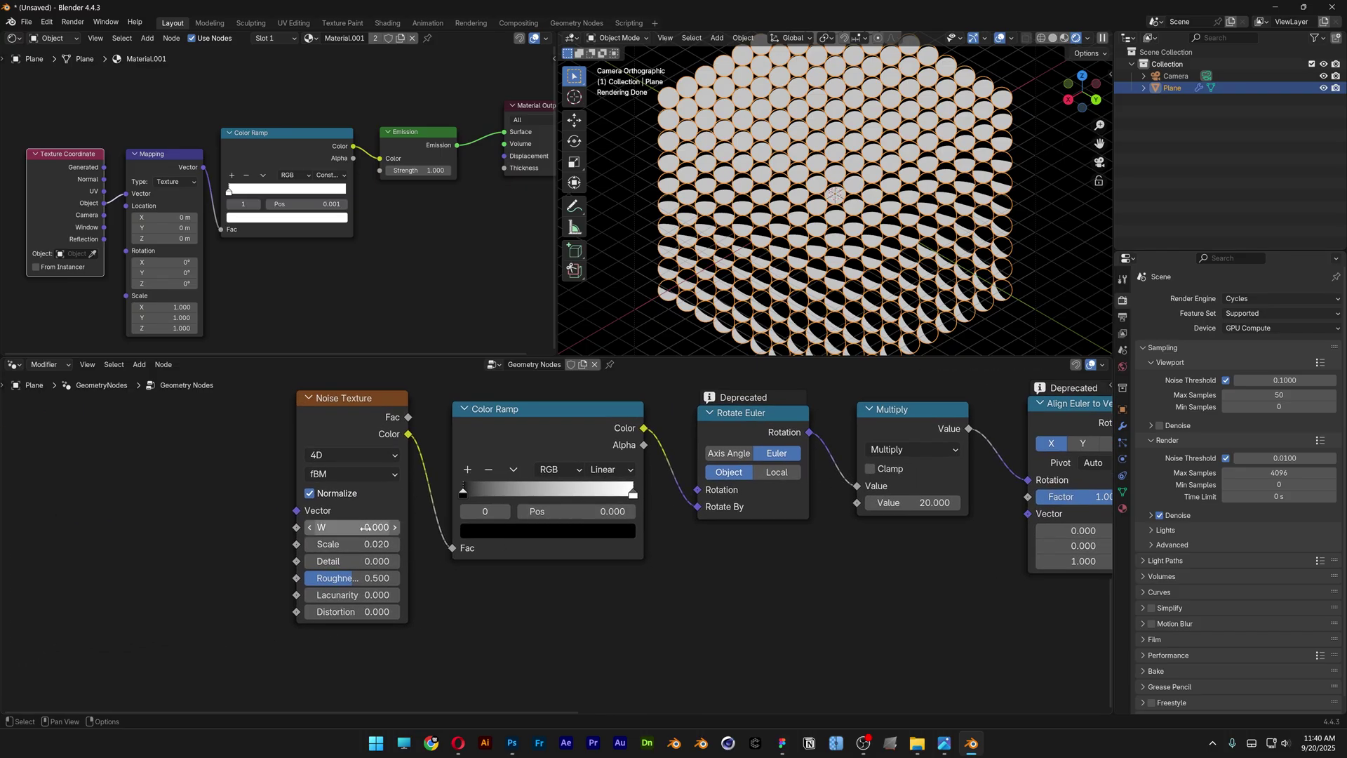
left_click_drag(365, 527, 438, 527)
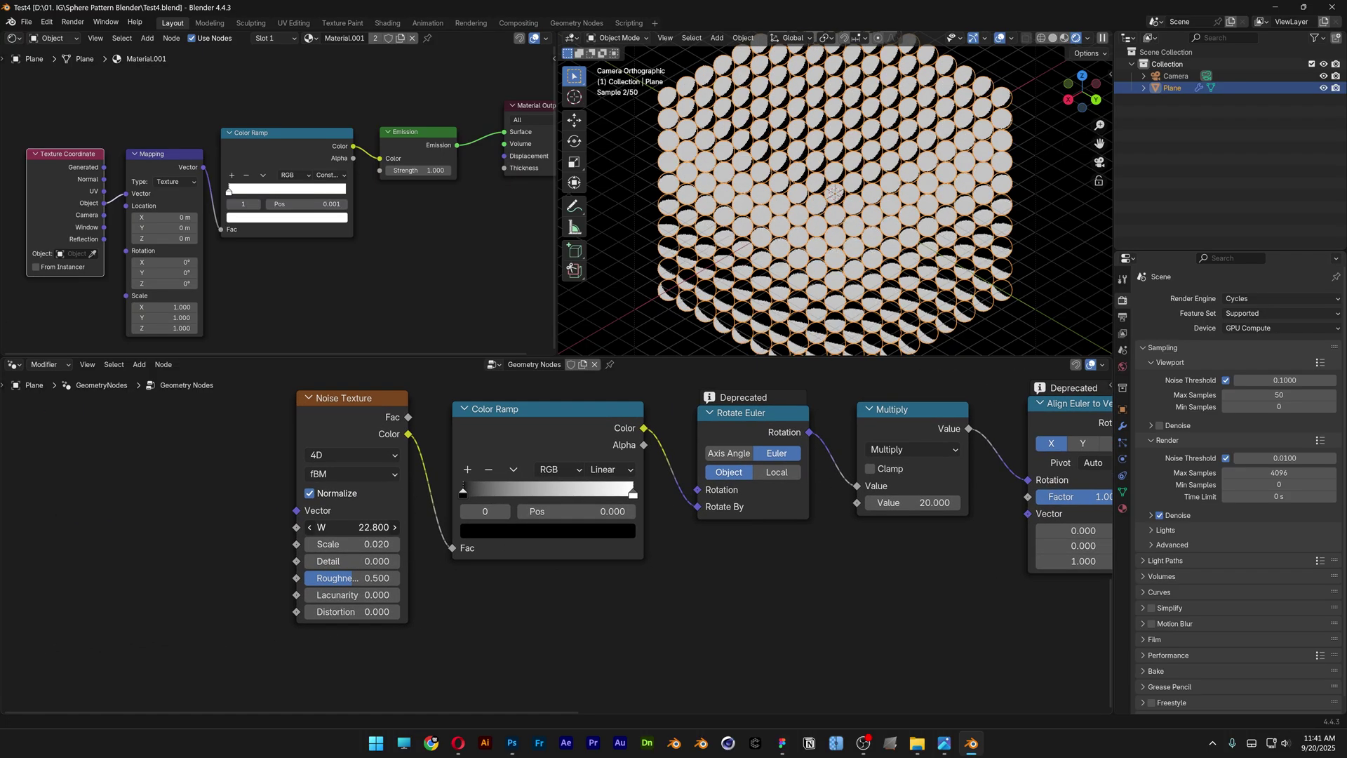
mouse_move(379, 527)
left_mouse_down()
mouse_move(407, 527)
mouse_move(354, 527)
left_mouse_up()
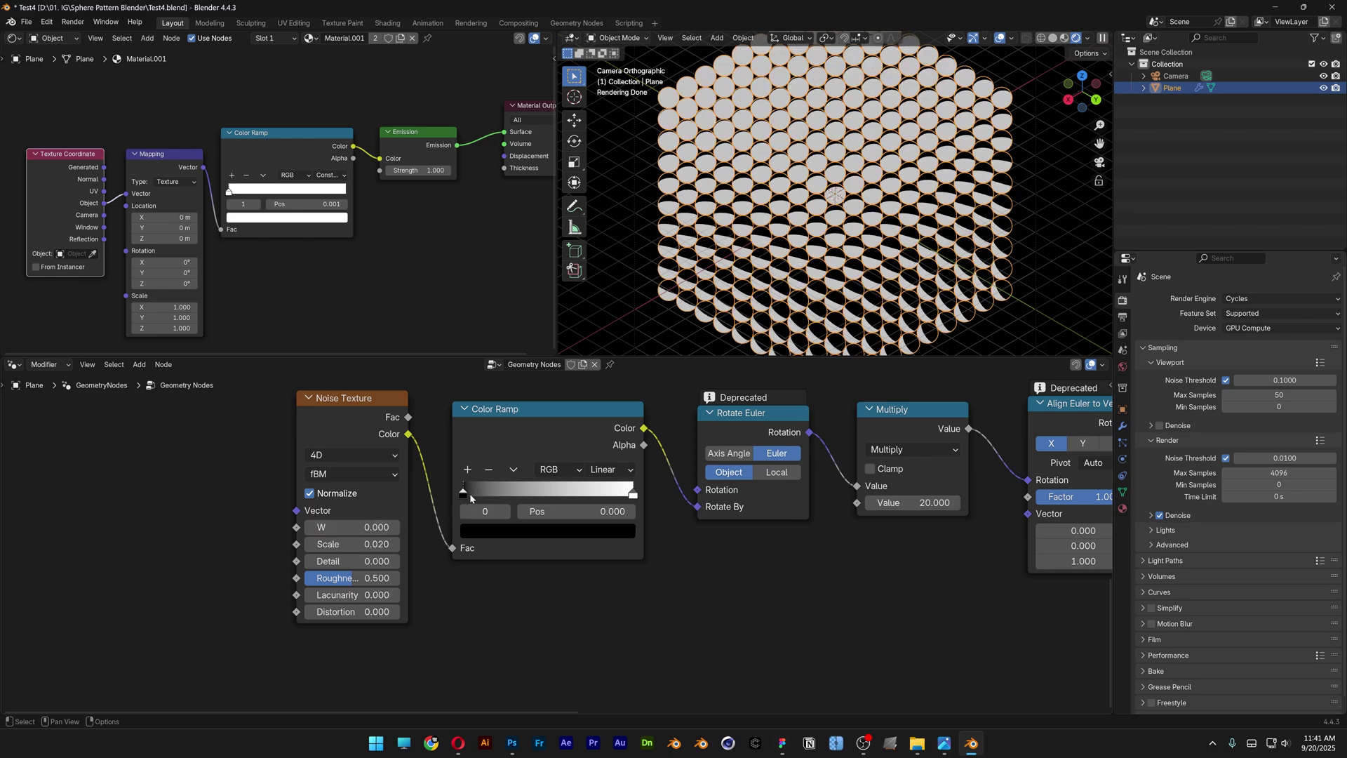
Move the geometry Color Ramp's black stop to position 0.500, and split the node editor area to add a Timeline beside it.
left_click_drag(462, 495, 551, 493)
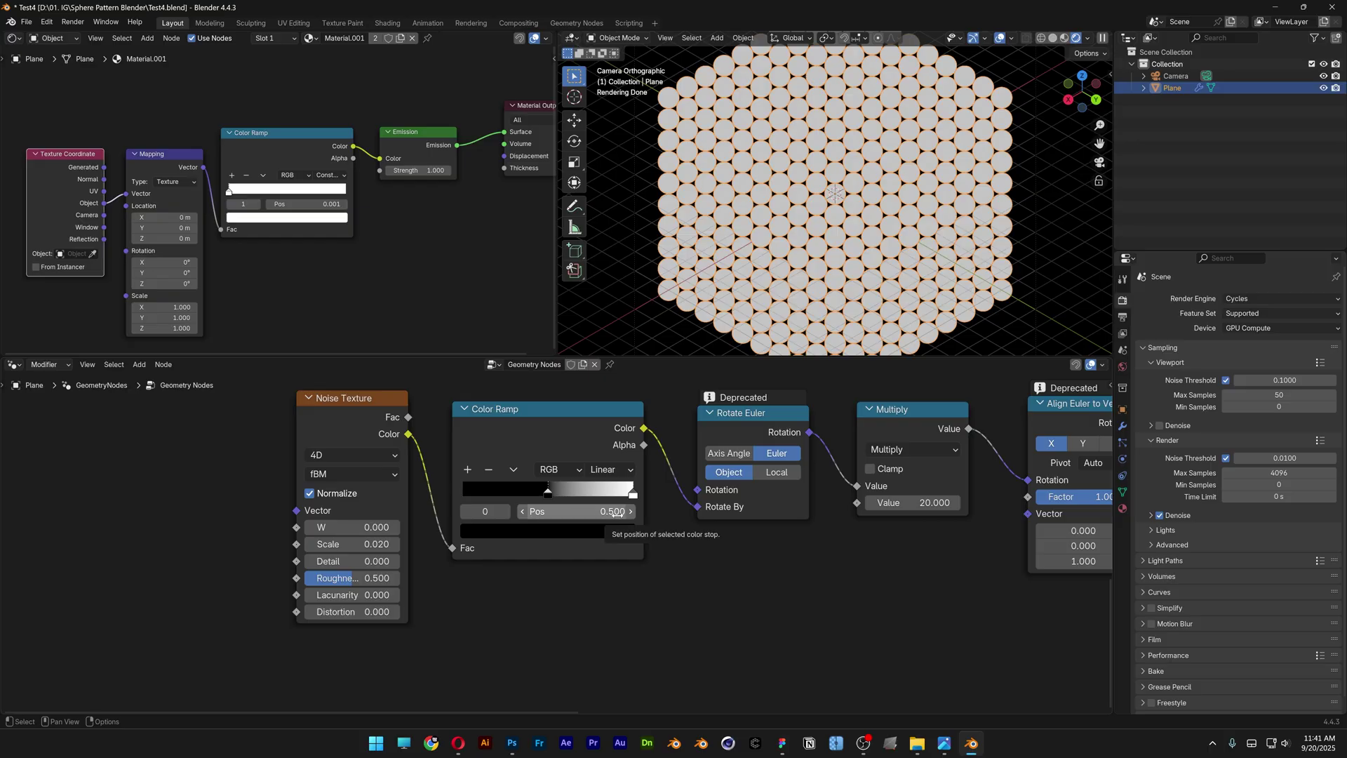
left_click_drag(1111, 710, 684, 562)
left_click(701, 369)
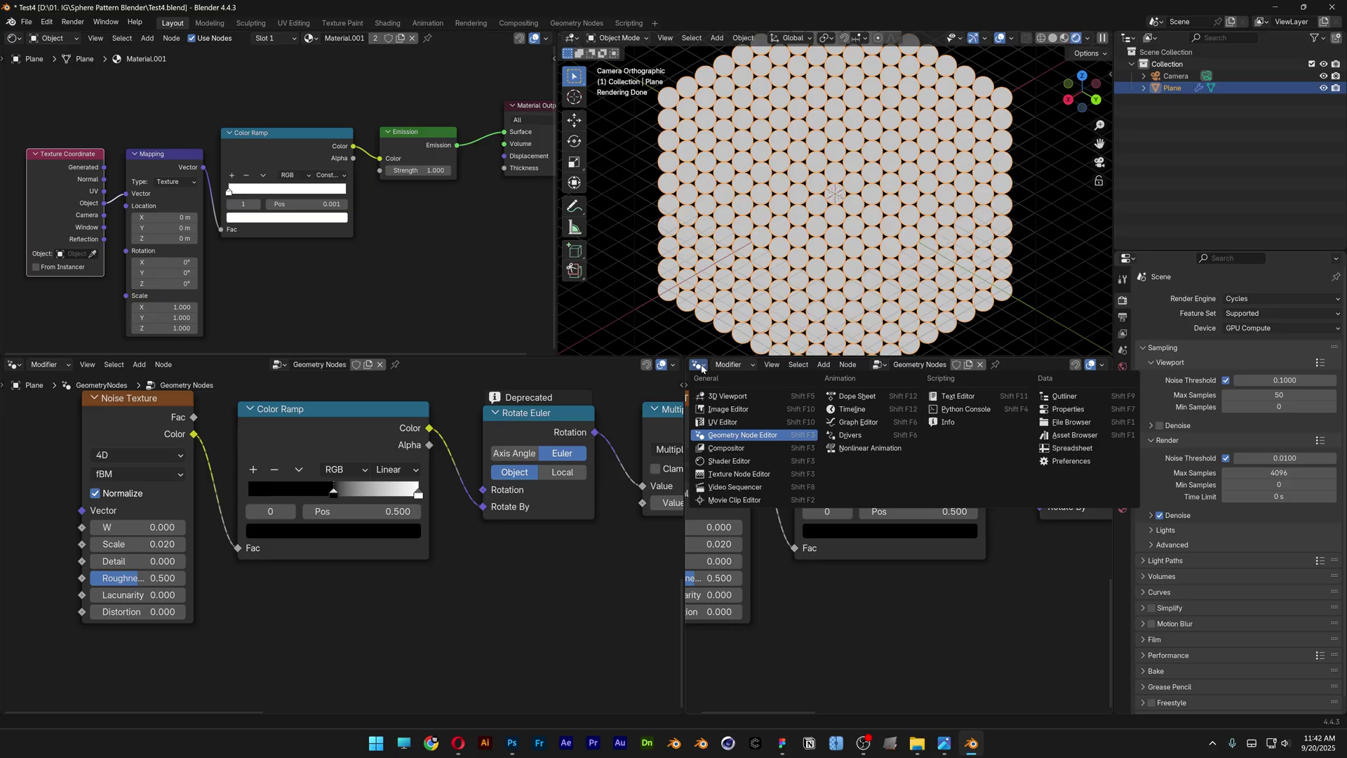
left_click(853, 413)
Set the animation's frame range to start at 0 and end at 150.
scroll(1042, 363, "down", 1)
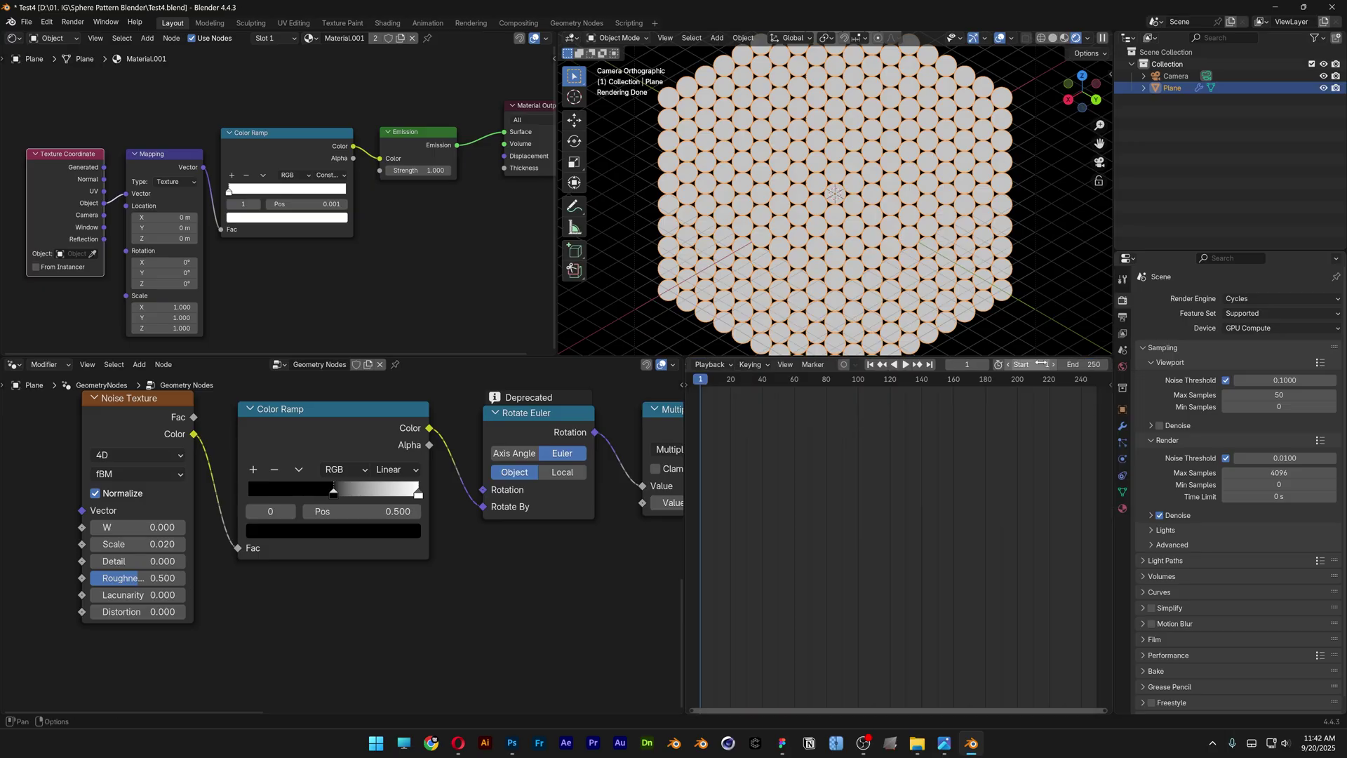
left_click(1036, 364)
type("0")
key("Tab")
key("Return")
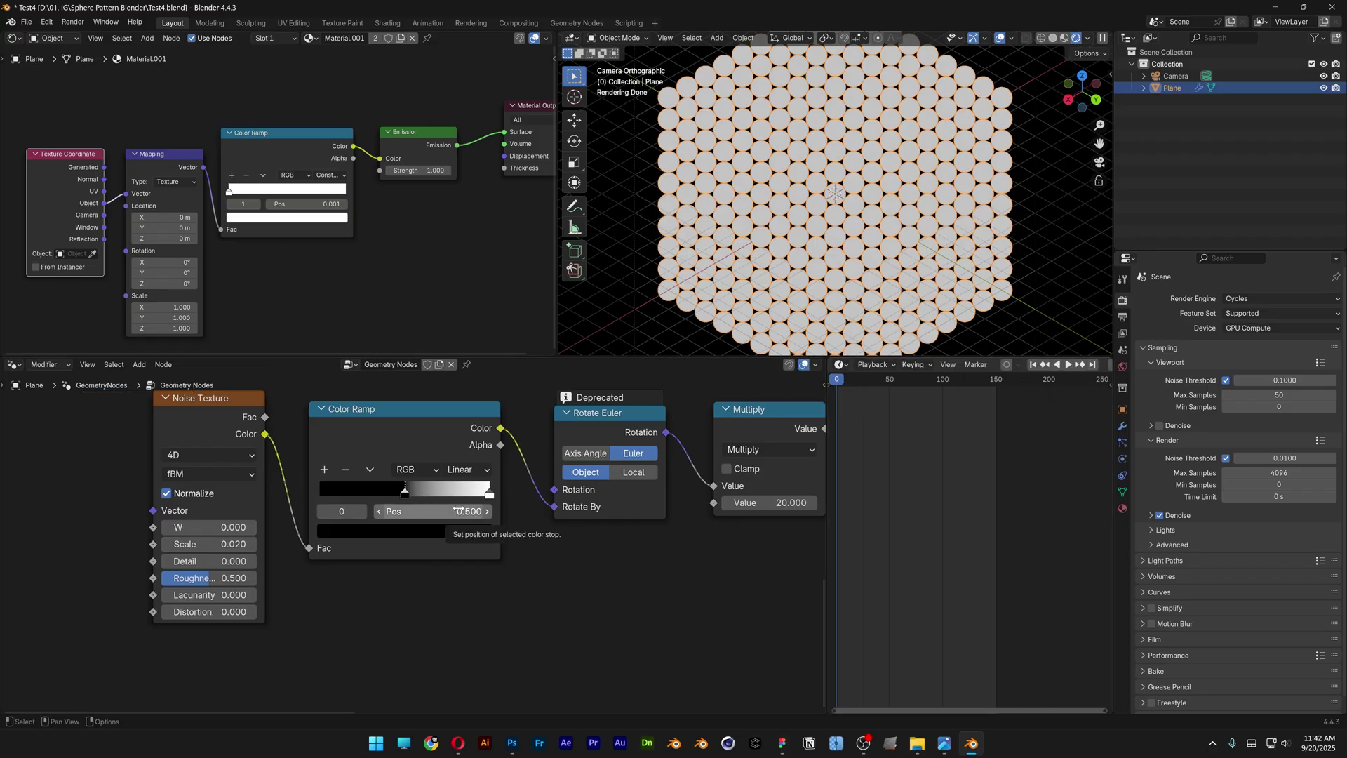
Keyframe the geometry Color Ramp's black stop position at 0.500 on frame 0 and at 0.000 on frame 150.
key("i")
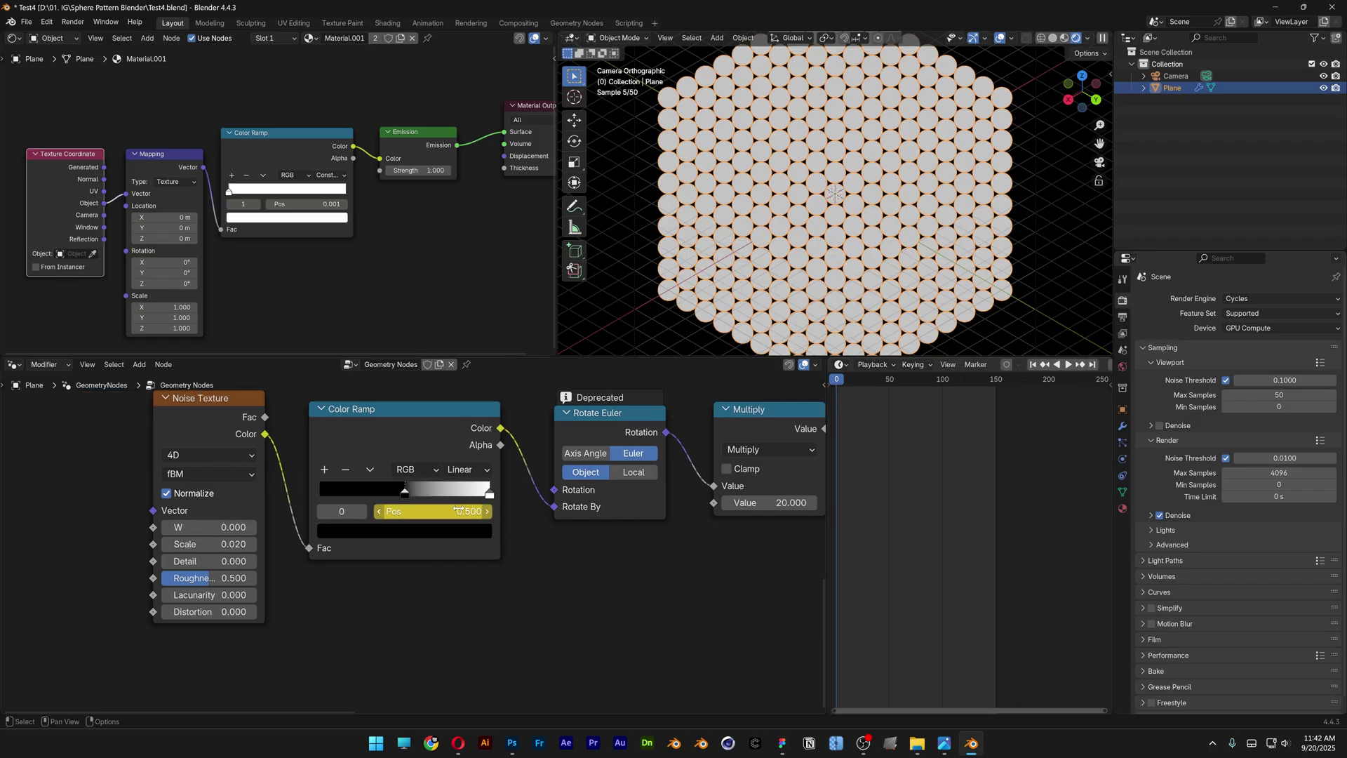
left_click(995, 380)
key("space")
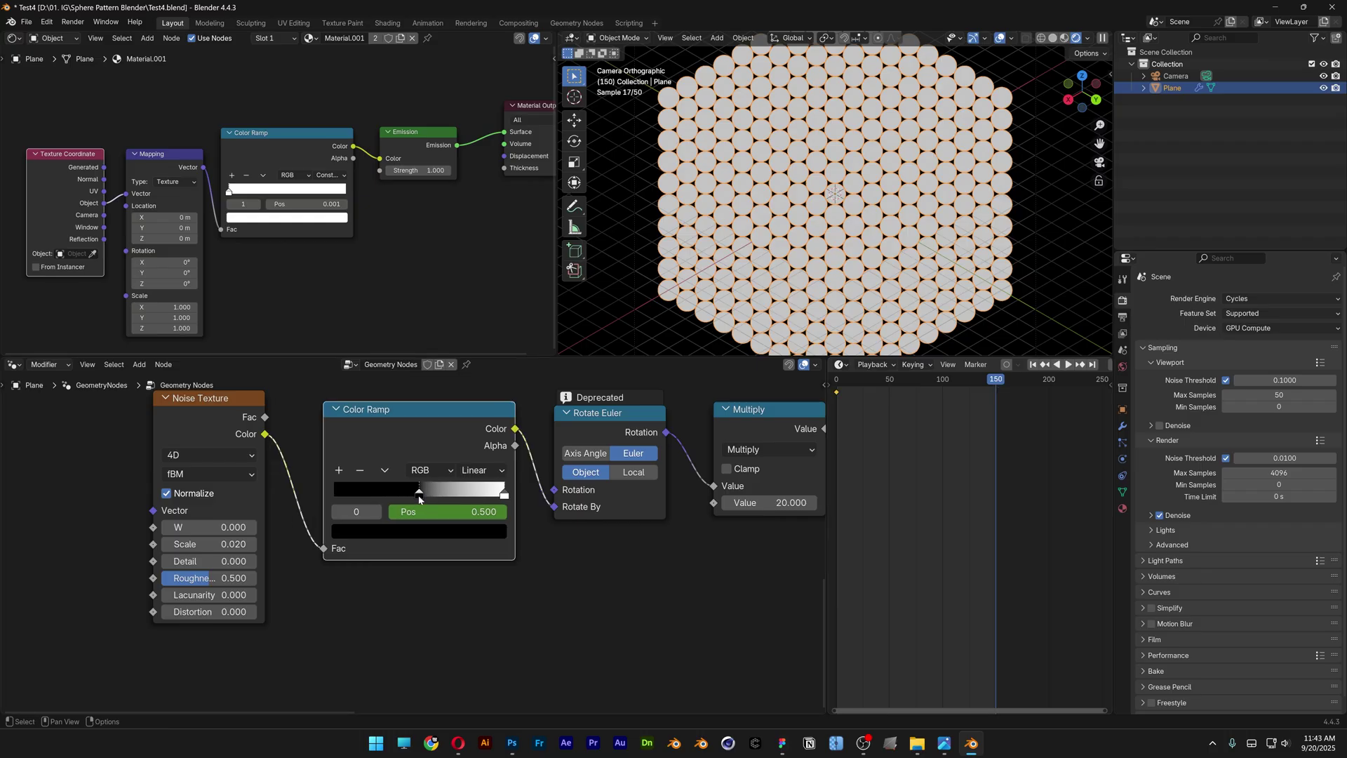
left_click_drag(419, 499, 321, 501)
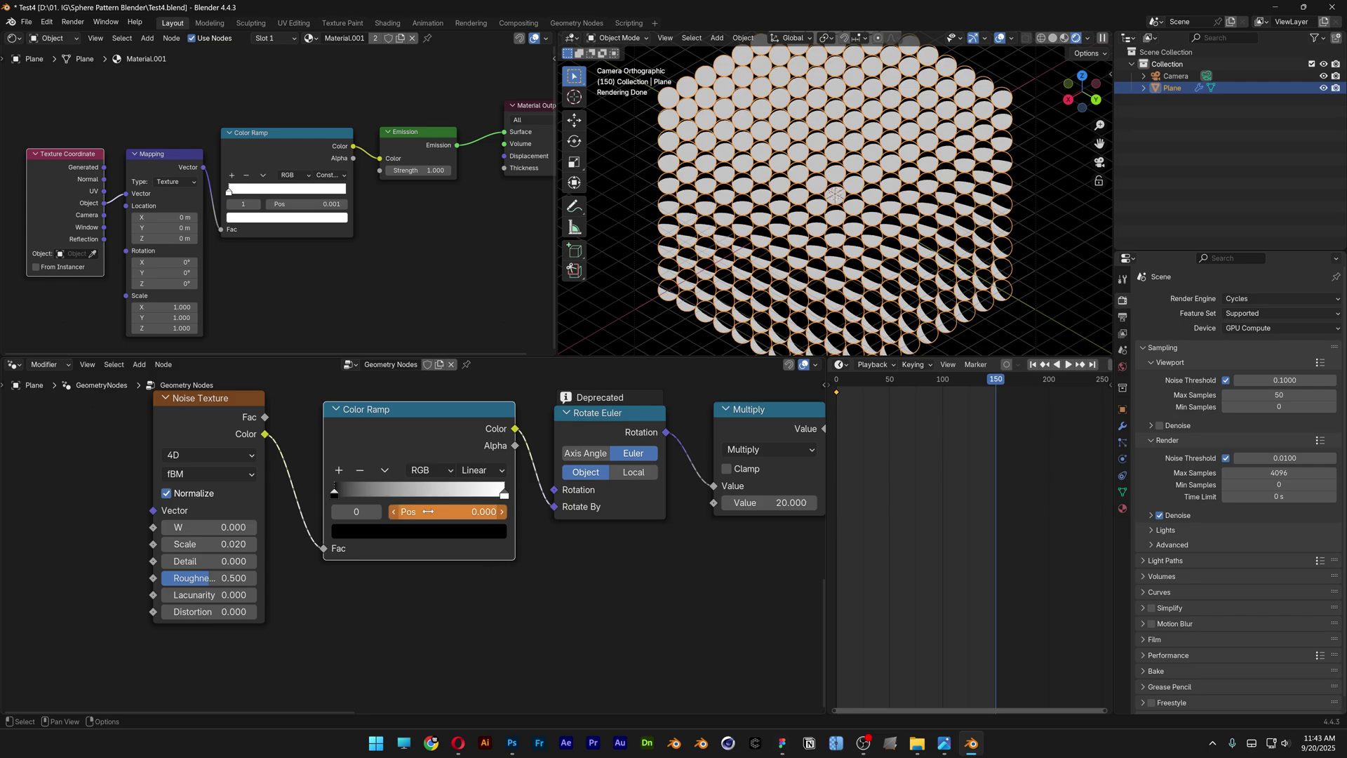
key("i")
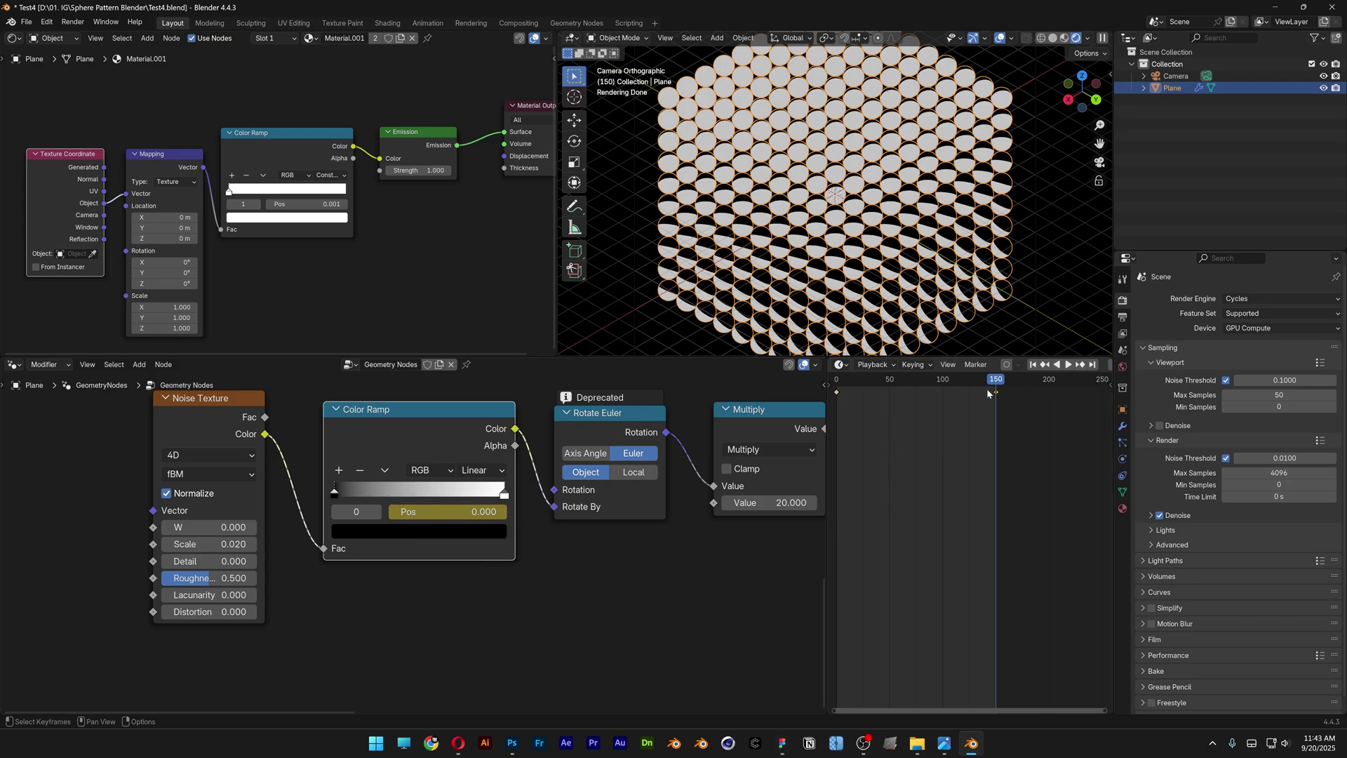
Keyframe the geometry Color Ramp's white stop position at 1.000 on frame 0 and at about 0.358 on frame 150.
left_click_drag(997, 384, 835, 388)
key("space")
key("Escape")
left_click(504, 494)
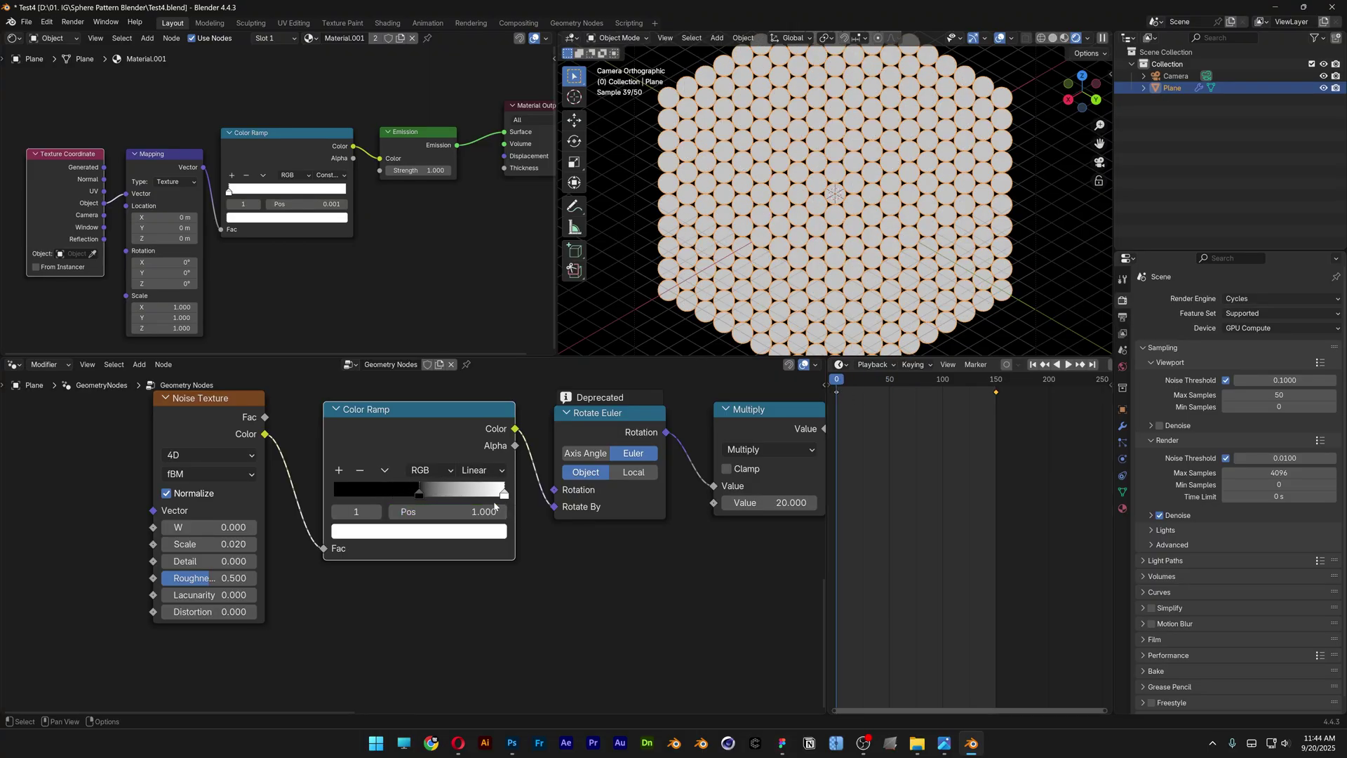
key("i")
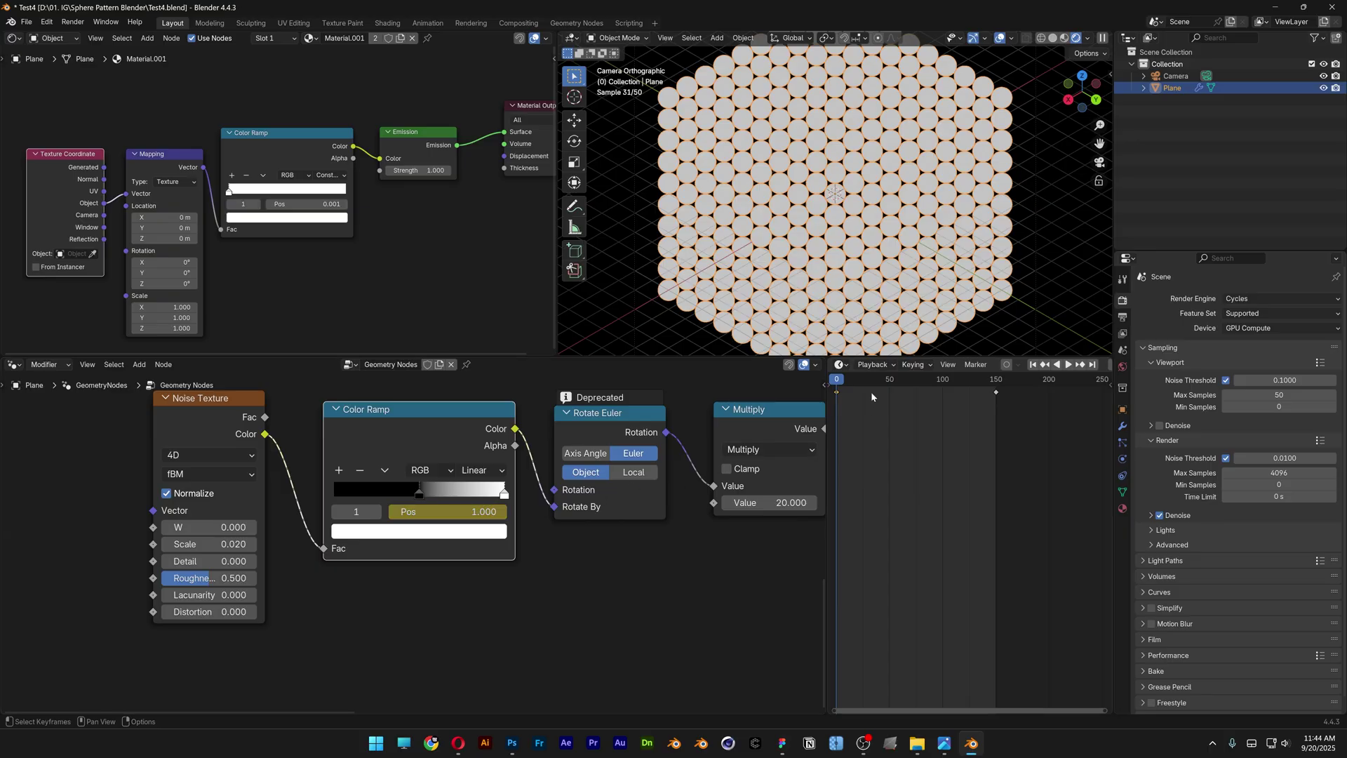
key("space")
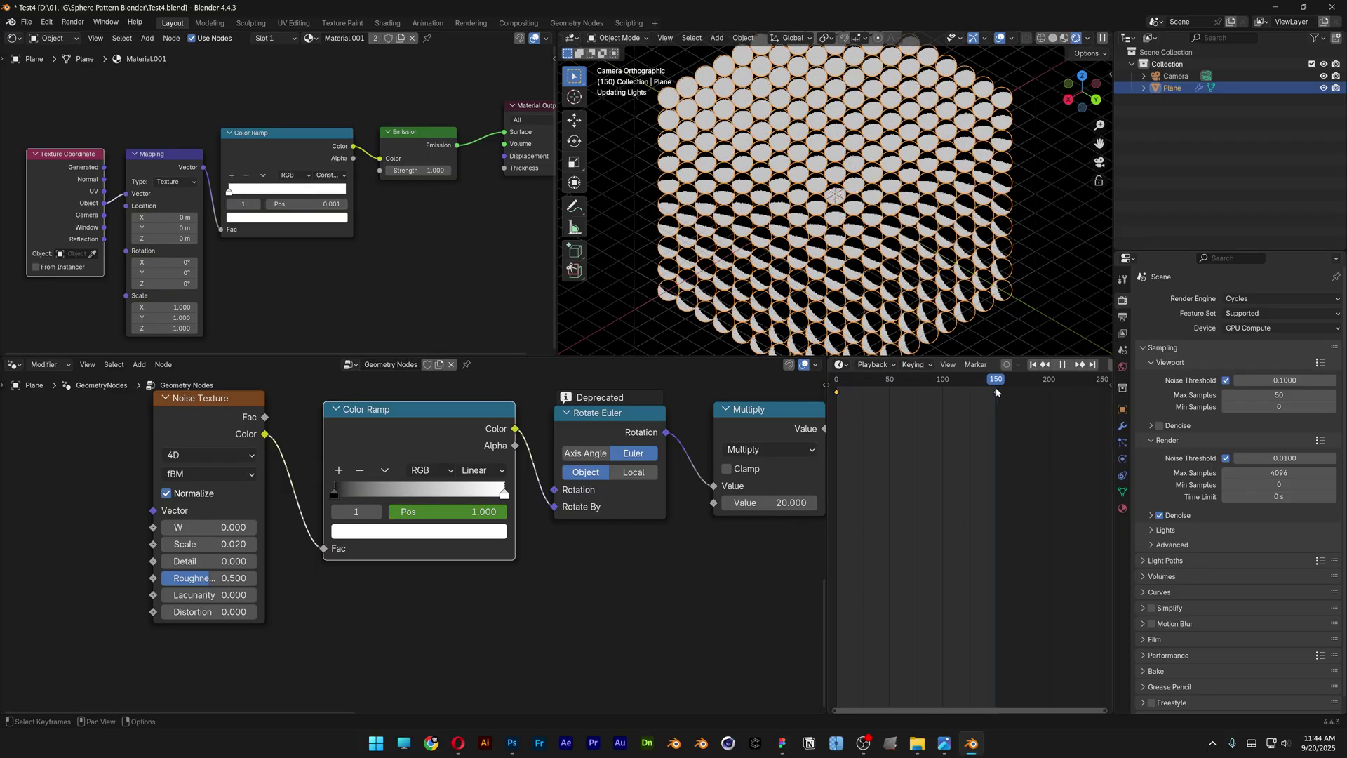
key("space")
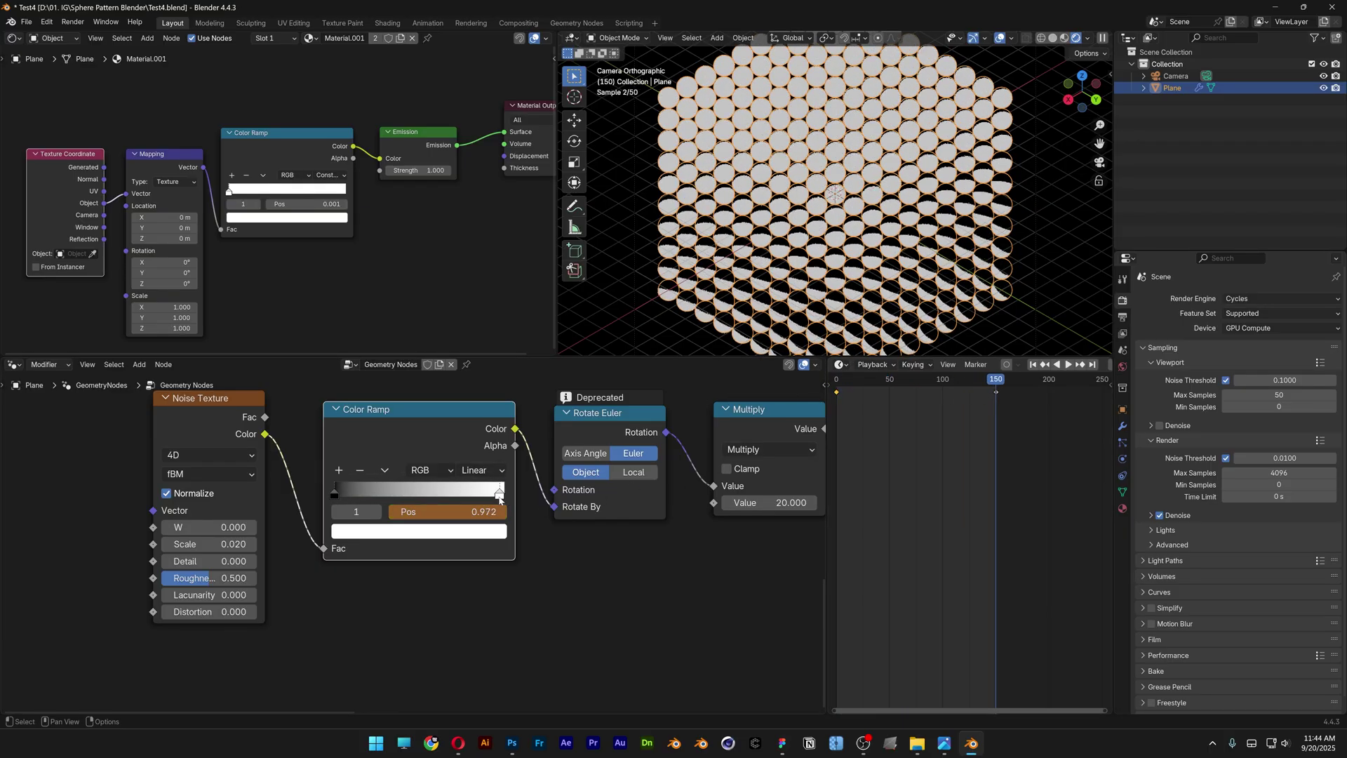
left_click_drag(504, 496, 395, 496)
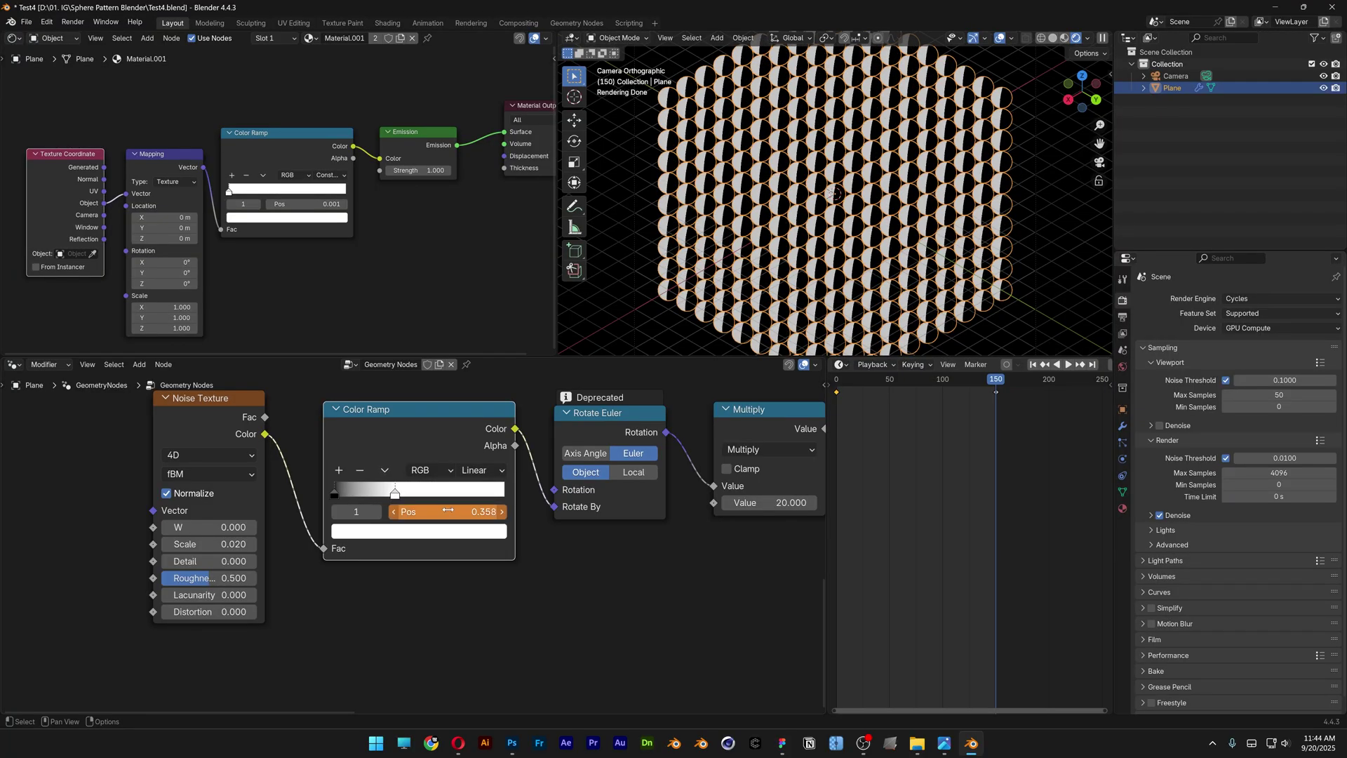
key("i")
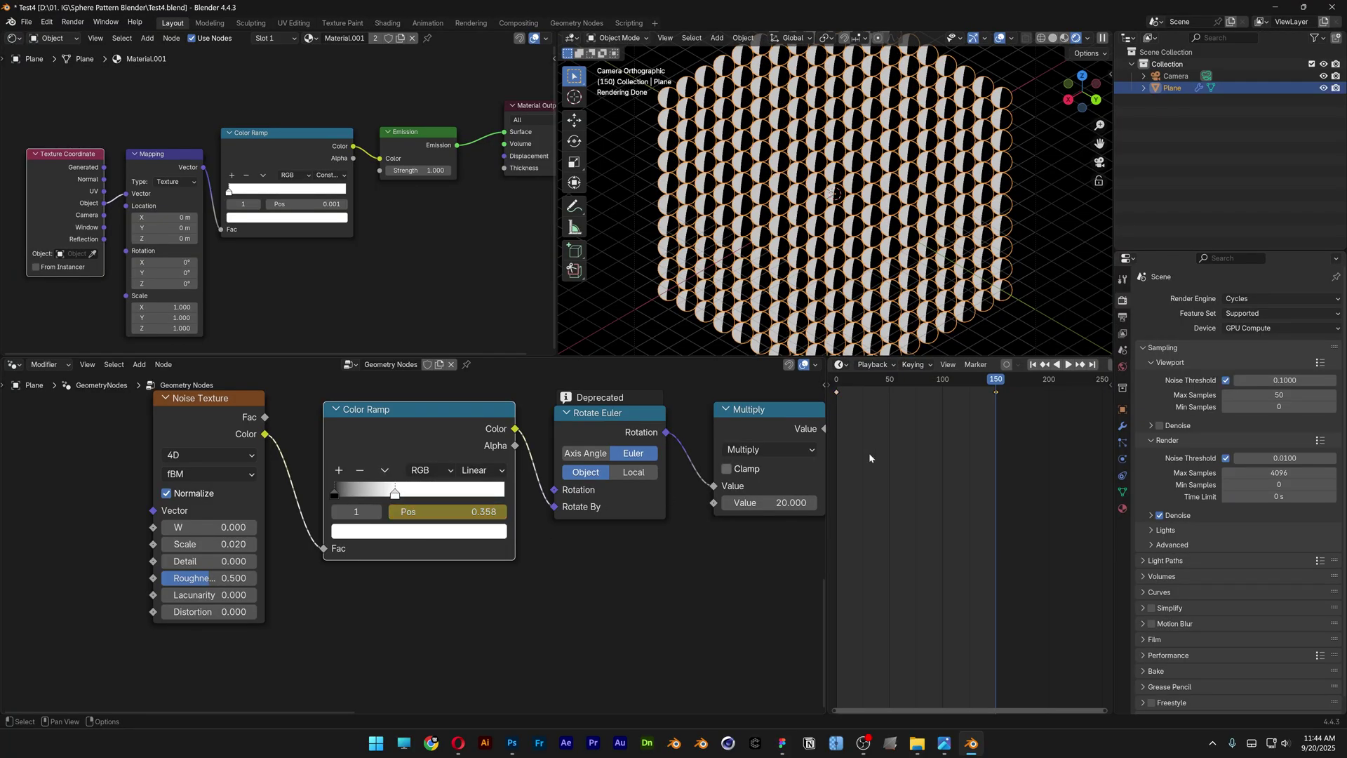
Play back the animation to check the rotating sphere pattern.
key("space")
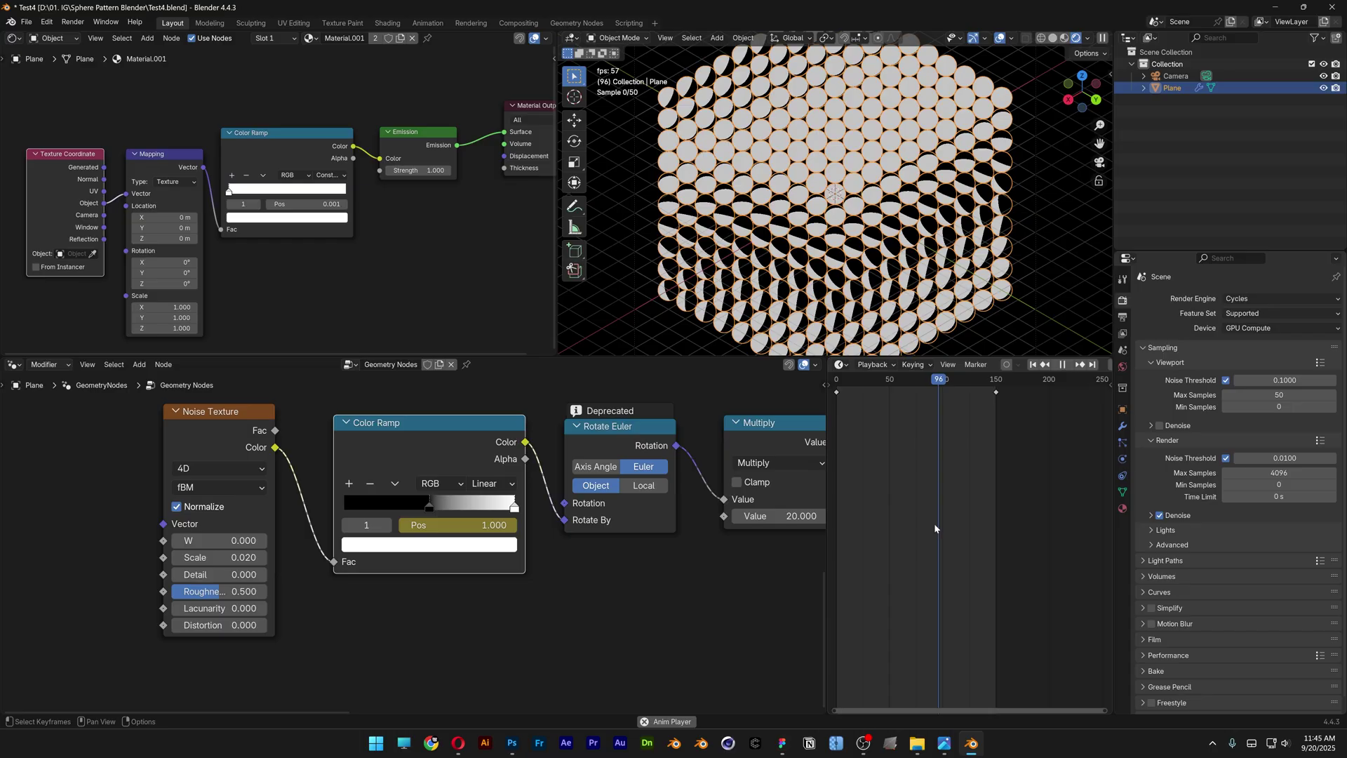
key("space")
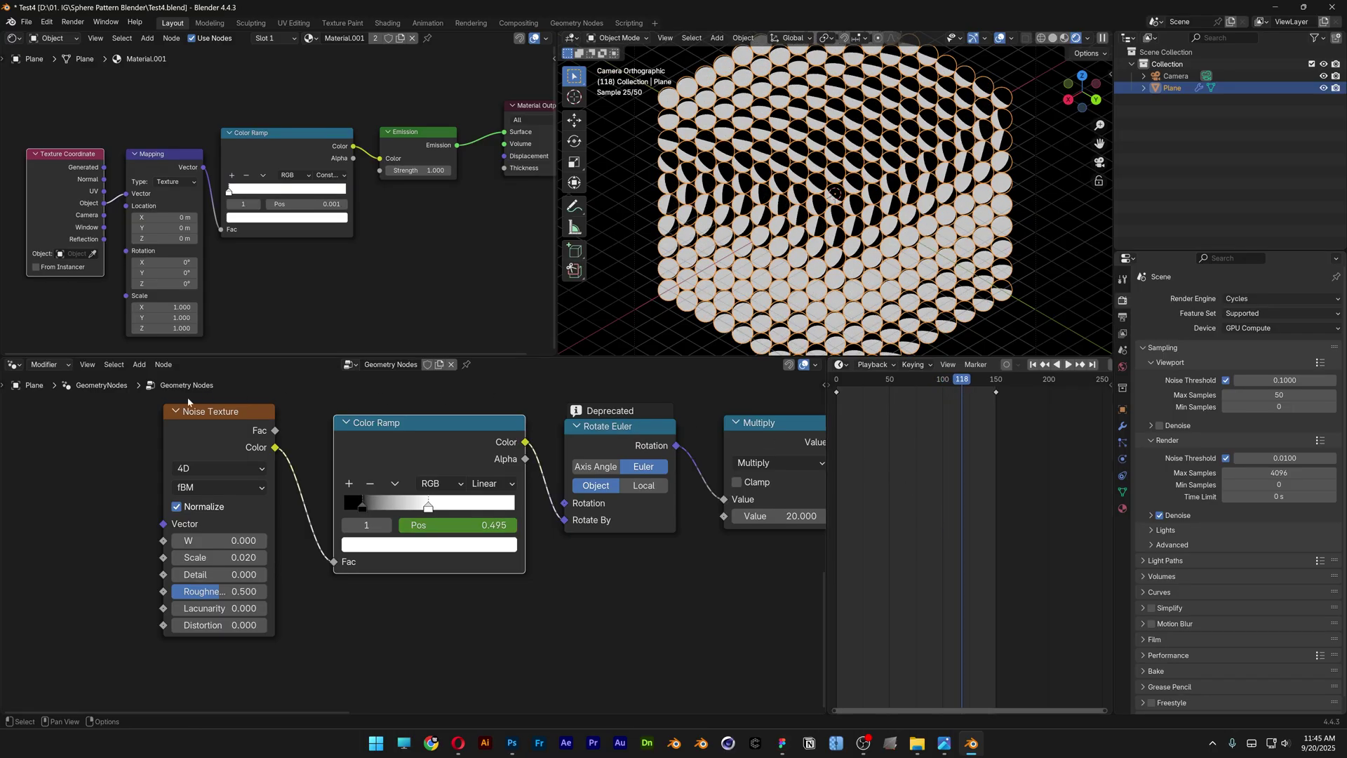